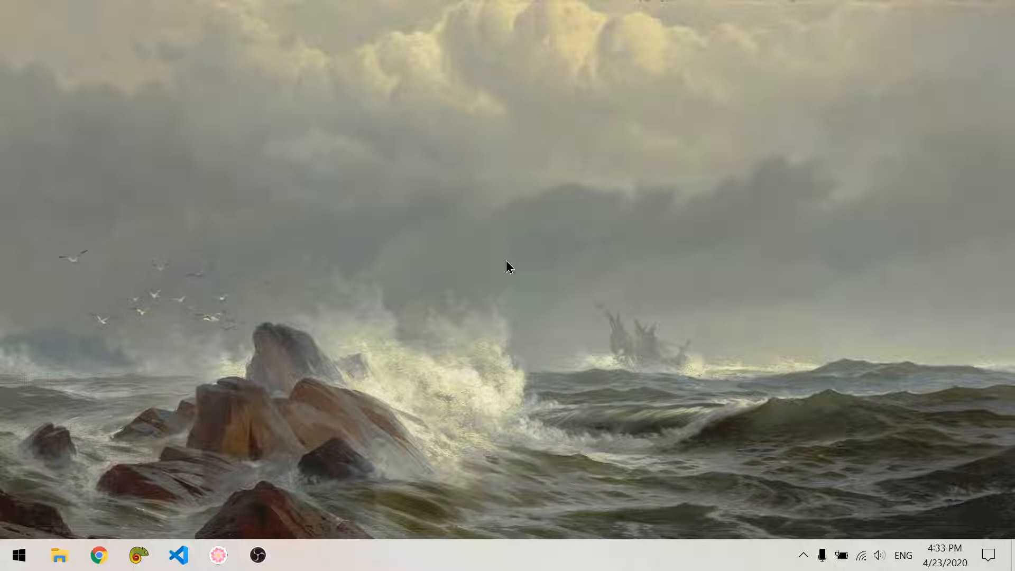
- Launch Shabad OS, go to the Overlay tool settings and copy the overlay URL
left_click(219, 555)
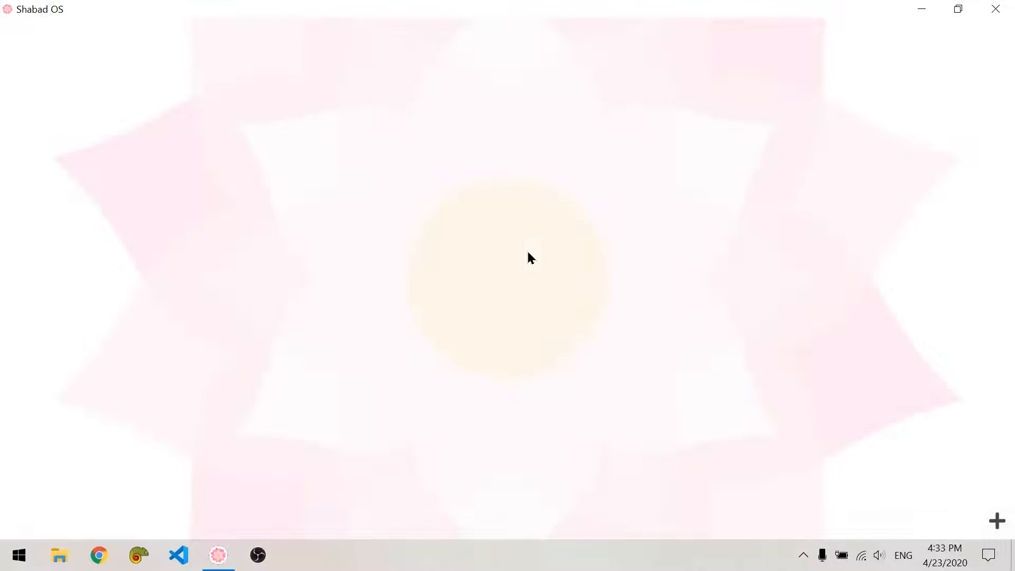
left_click(996, 520)
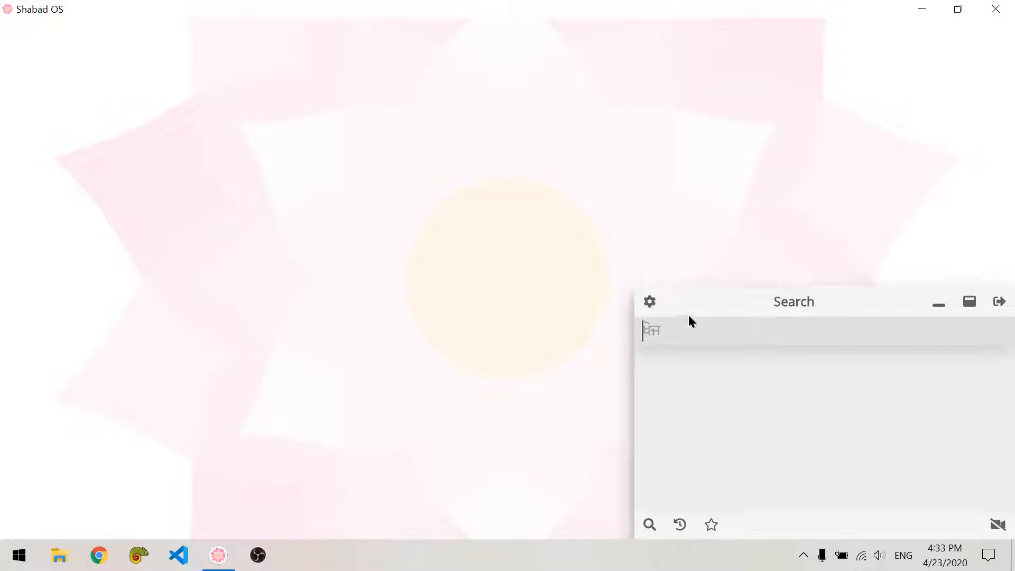
left_click(650, 301)
scroll(268, 437, "down", 2)
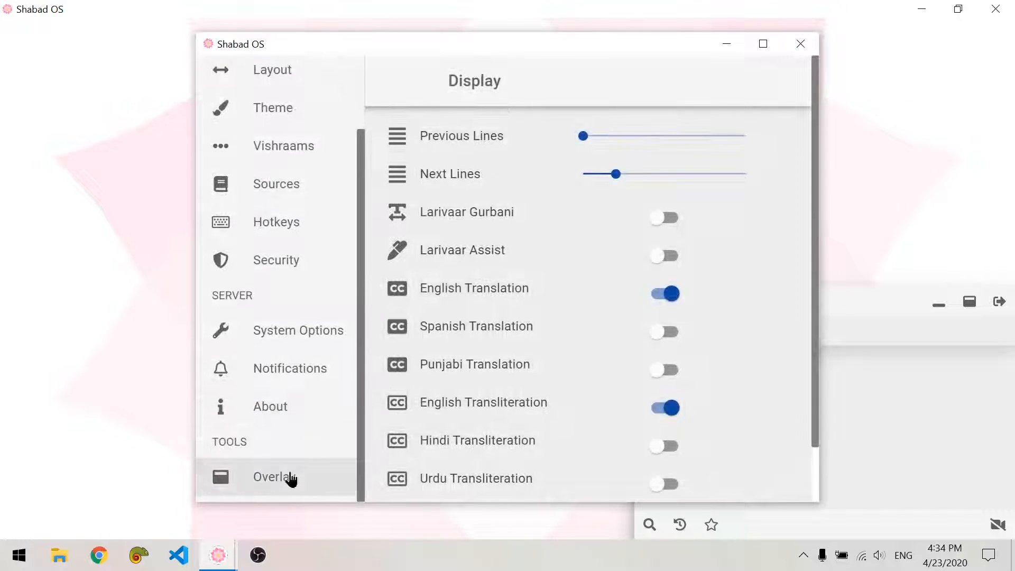
left_click(290, 478)
left_click(657, 353)
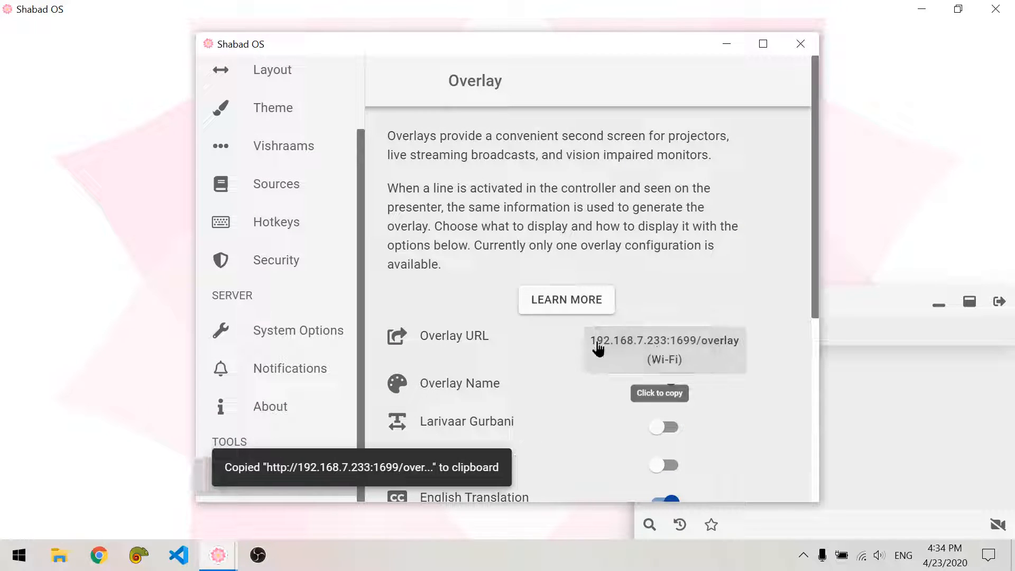
left_click(99, 554)
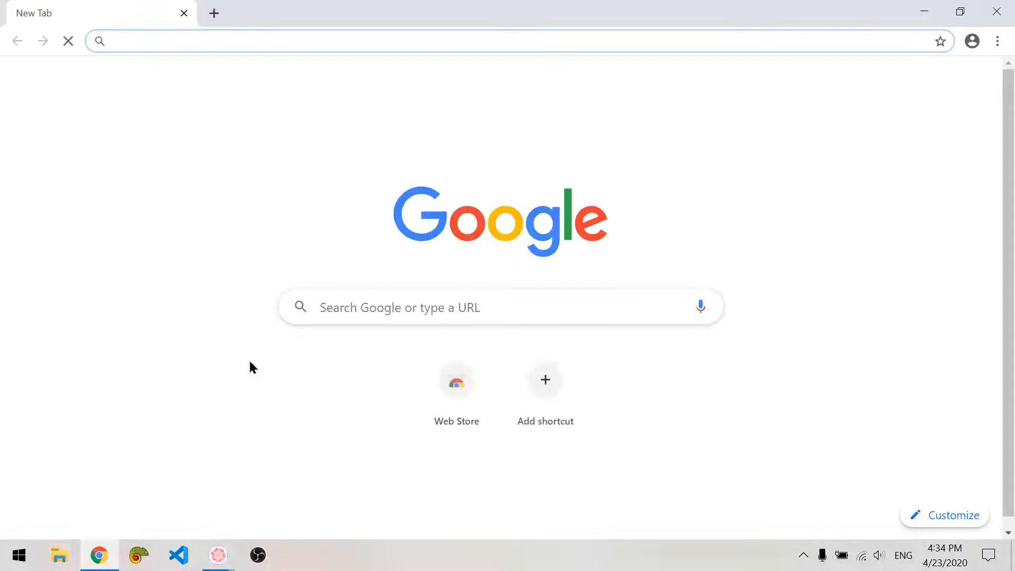
type("http://192.168.7.233:1699/overlay")
key("Return")
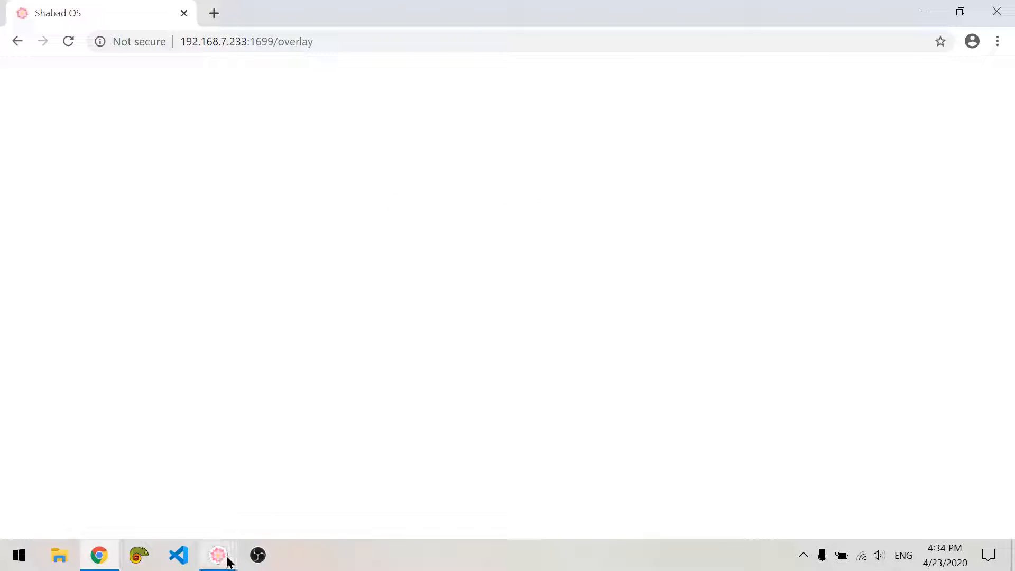
- Return to Shabad OS, pop the controller out into its own window, minimise the presenter and place the controller over the browser
mouse_move(226, 555)
left_click(201, 516)
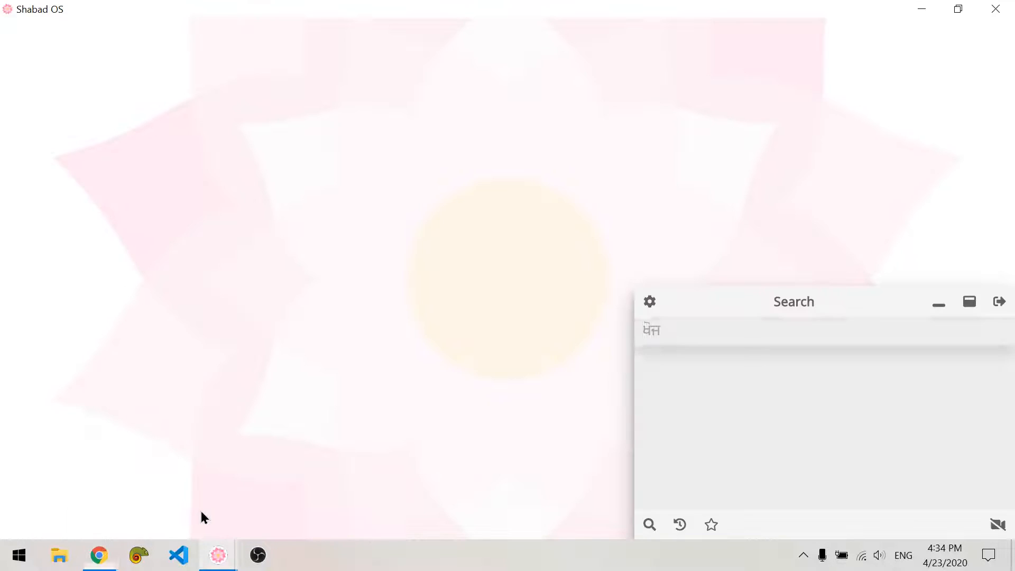
left_click(999, 306)
left_click(922, 8)
left_click_drag(506, 46, 666, 74)
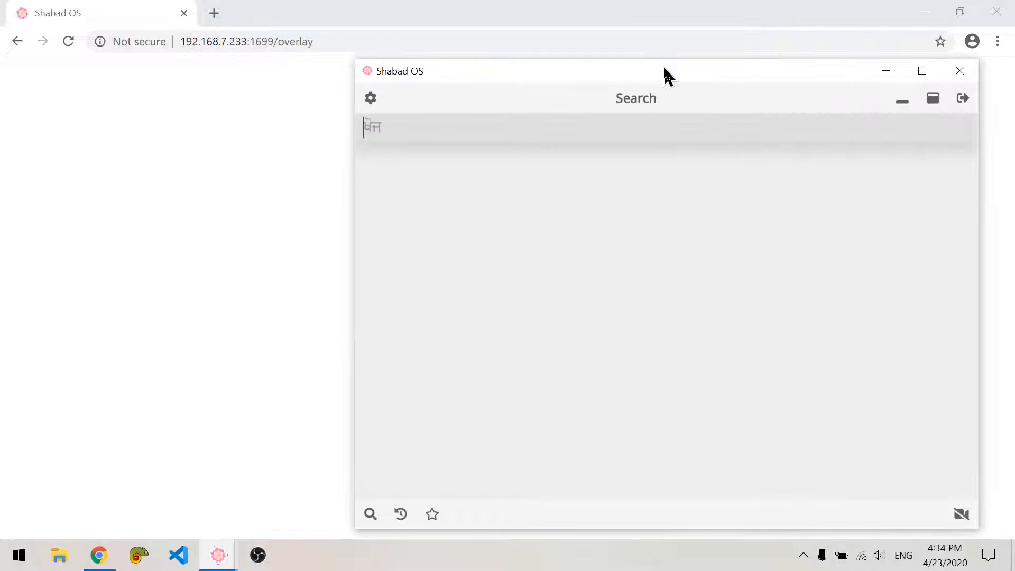
- Load the first bookmark, ਜਪੁ ਜੀ ਸਾਹਿਬ, and move the controller window clear of the overlay text
left_click(433, 517)
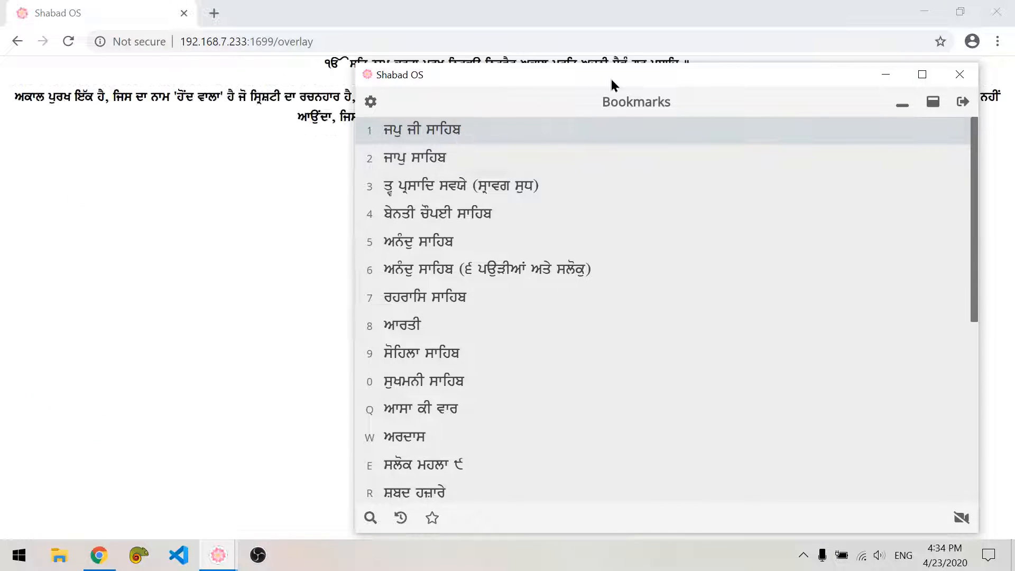
key("1")
left_click_drag(576, 77, 615, 141)
- Activate the lines one after another from ॥ ਜਪੁ ॥ to the line beginning ਚੁਪੈ ਚੁਪ ਨ ਹੋਵਈ
left_click(470, 223)
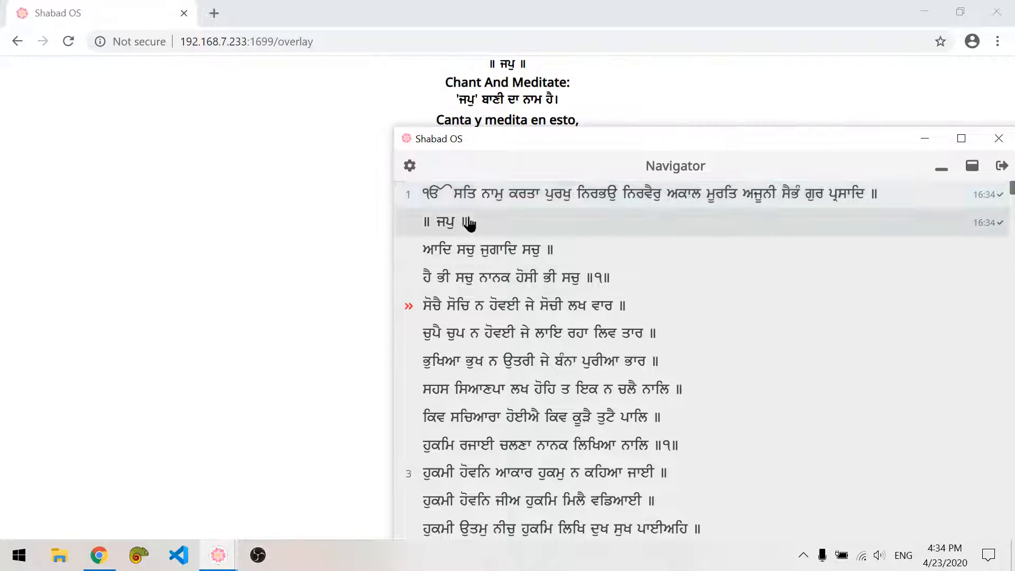
left_click(493, 251)
left_click(512, 275)
left_click(519, 300)
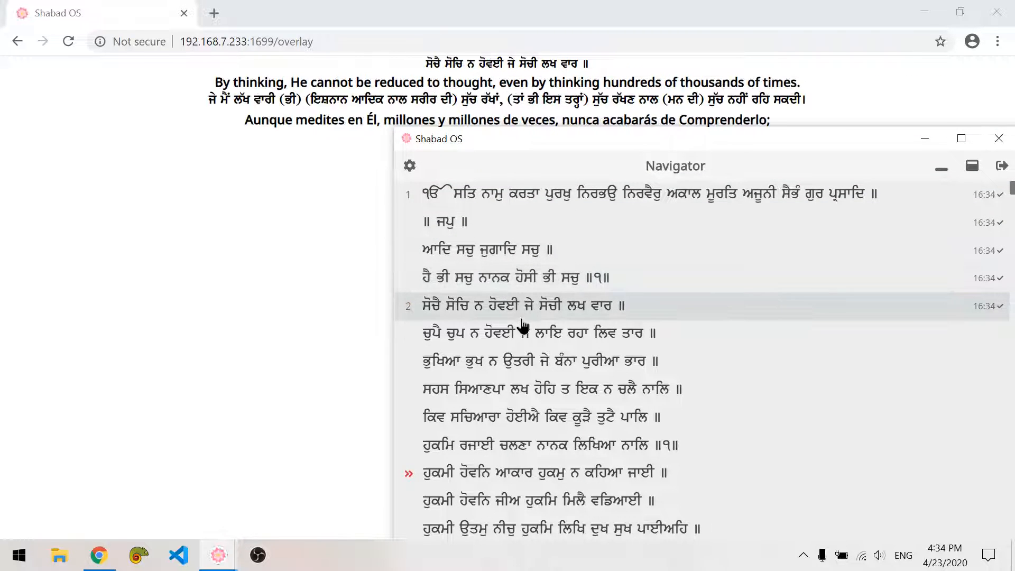
left_click(523, 331)
- Bring up the presenter window to compare its display of the active line with the overlay, and minimise it again
mouse_move(216, 553)
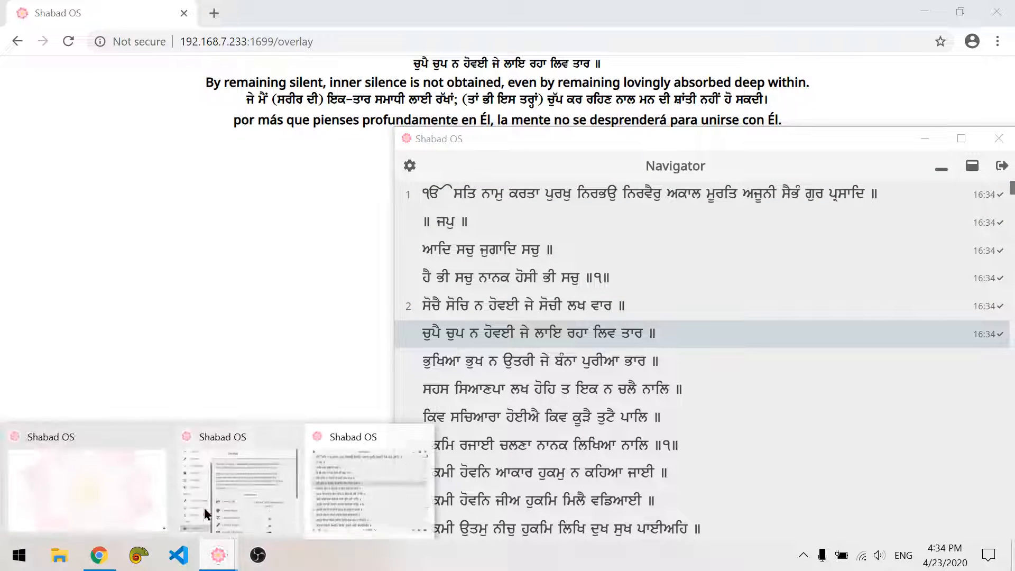
left_click(105, 490)
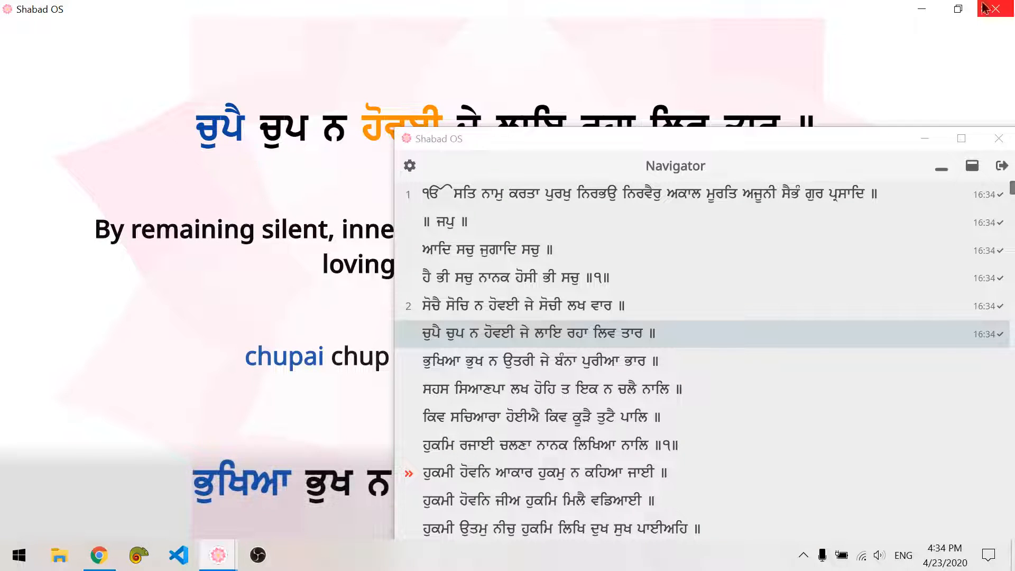
left_click(921, 9)
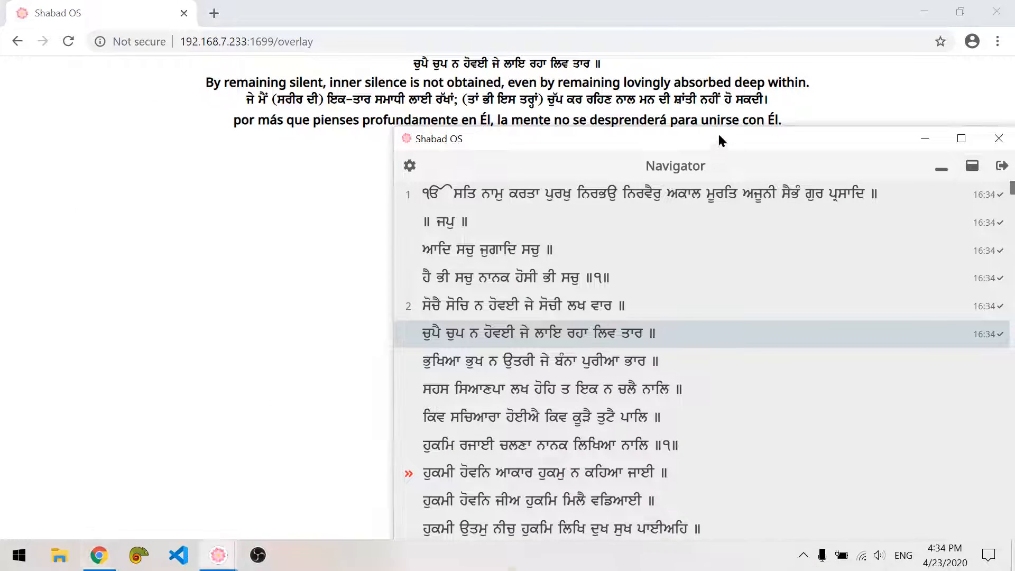
- Close the controller window, set the overlay name to Floating Subtitles in the settings window and move that window aside
left_click_drag(721, 138, 696, 95)
left_click(970, 89)
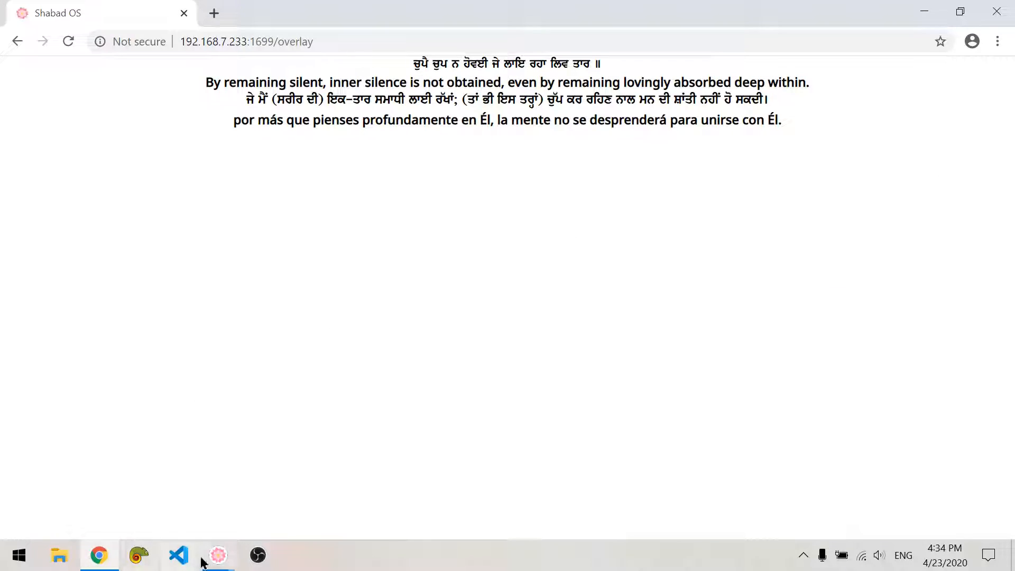
mouse_move(219, 552)
left_click(312, 471)
left_click(666, 394)
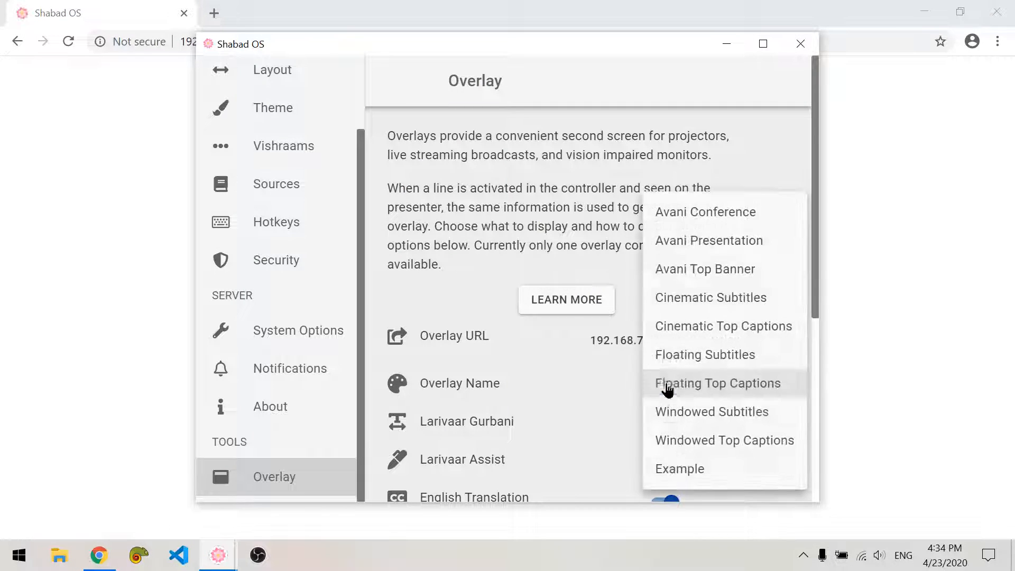
left_click(698, 354)
left_click_drag(472, 44, 604, 50)
- Try the Avani Top Banner and Avani Conference overlays, moving the settings window clear of the banner
left_click(811, 405)
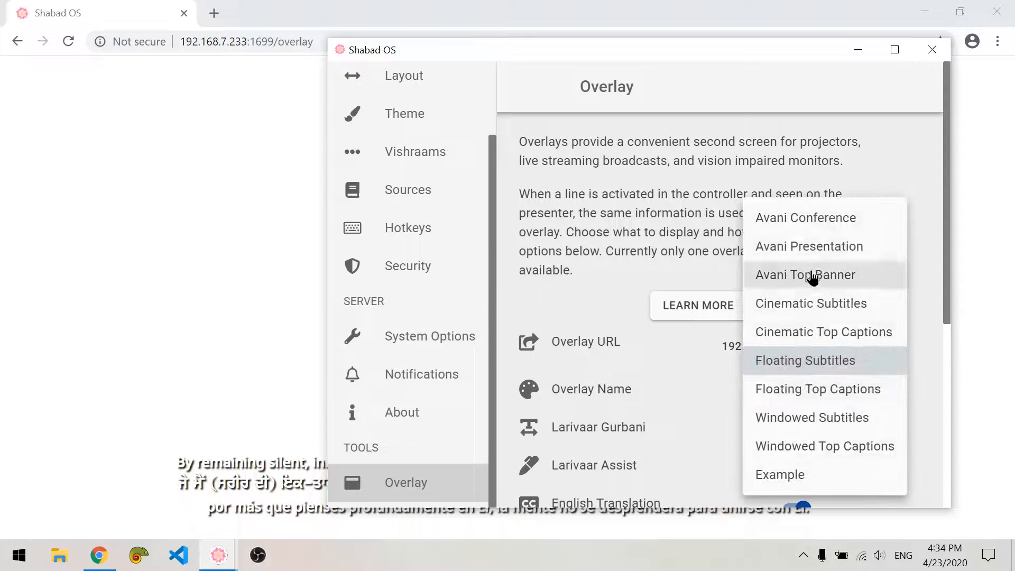
left_click(811, 275)
left_click_drag(667, 53, 676, 197)
left_click(837, 523)
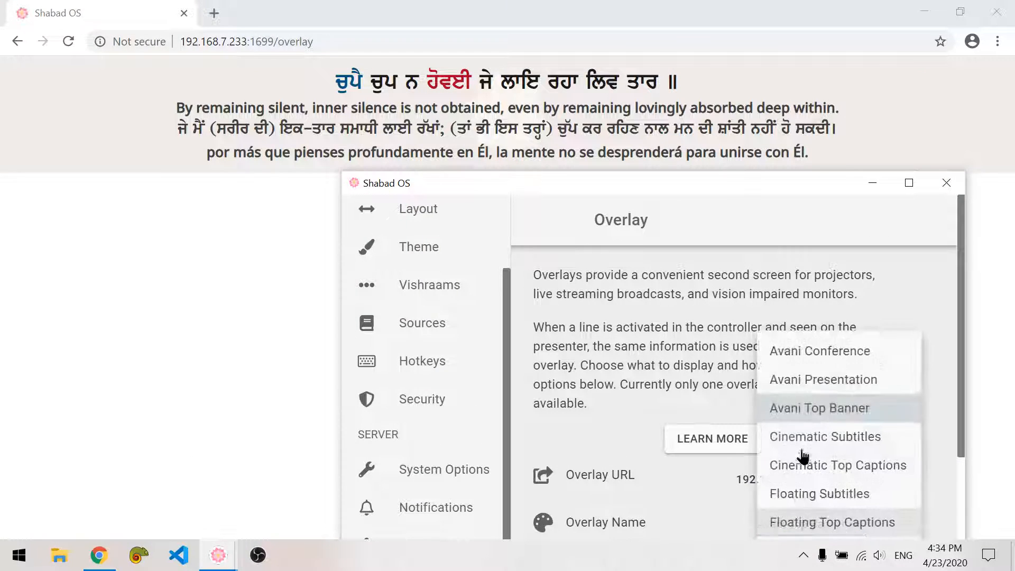
left_click(836, 355)
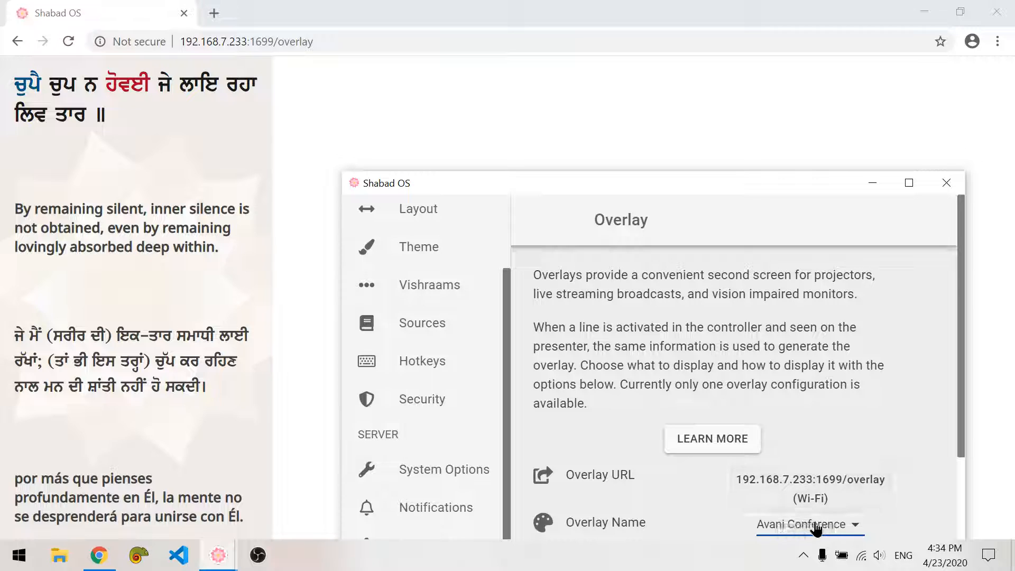
- Try further overlay themes, including Avani Presentation and Windowed Top Captions, repositioning the settings window in between
left_click(814, 524)
left_click(840, 389)
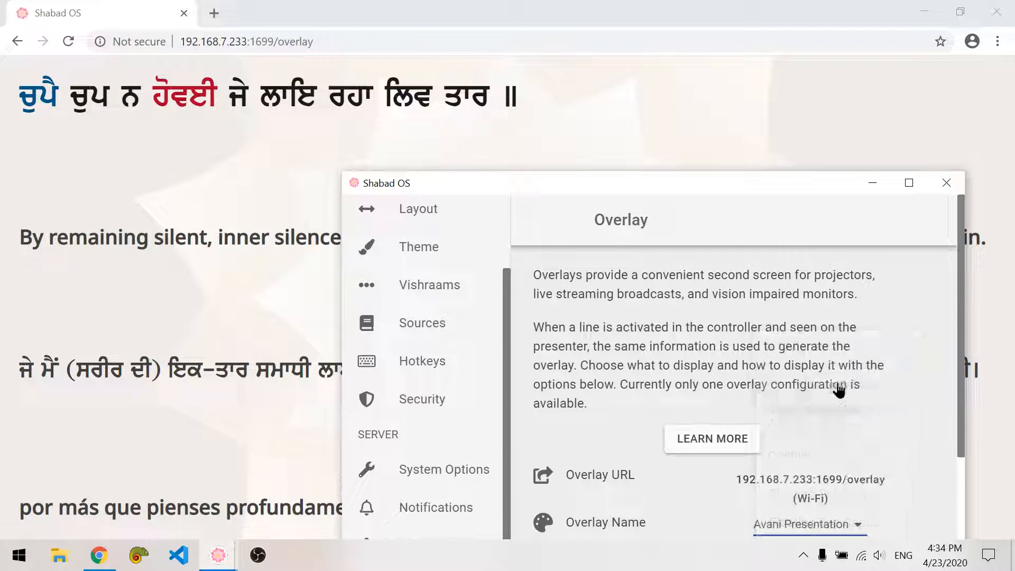
left_click(817, 523)
left_click(844, 493)
left_click_drag(742, 183, 756, 73)
left_click(818, 380)
left_click(813, 435)
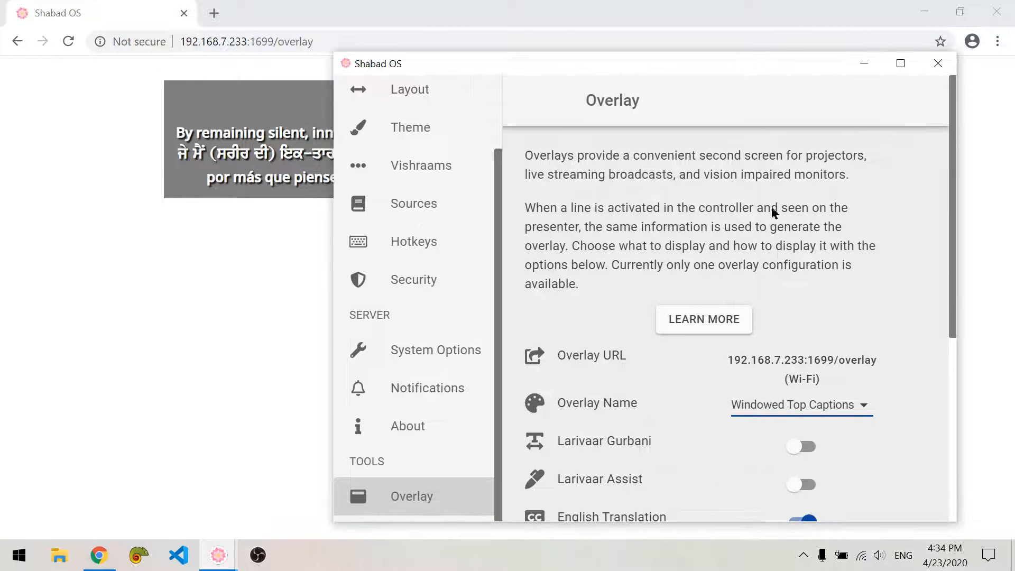
- Set the overlay name to Example and shift the settings window to reveal more of the overlay
left_click(823, 418)
left_click(816, 431)
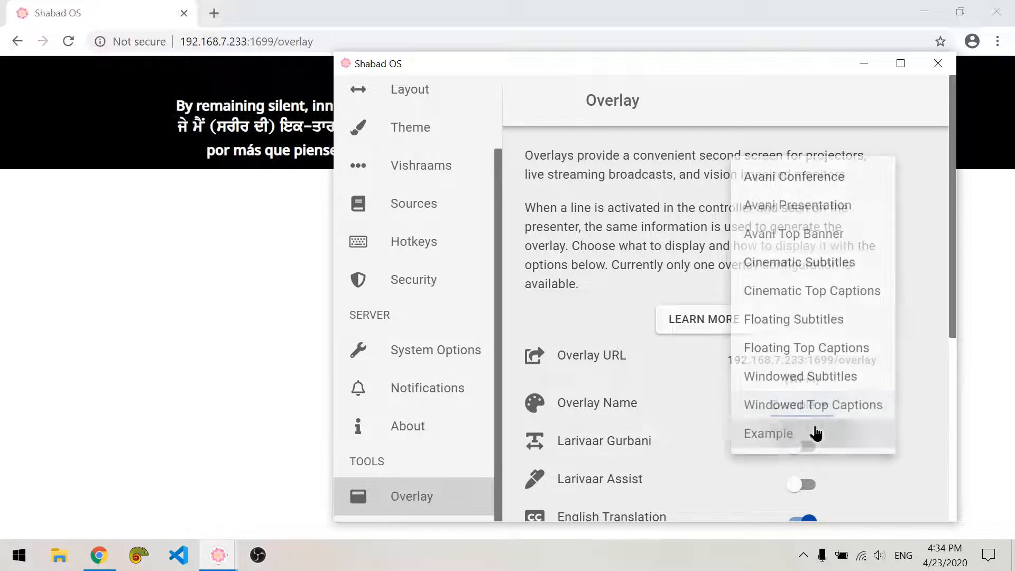
left_click_drag(726, 67, 748, 62)
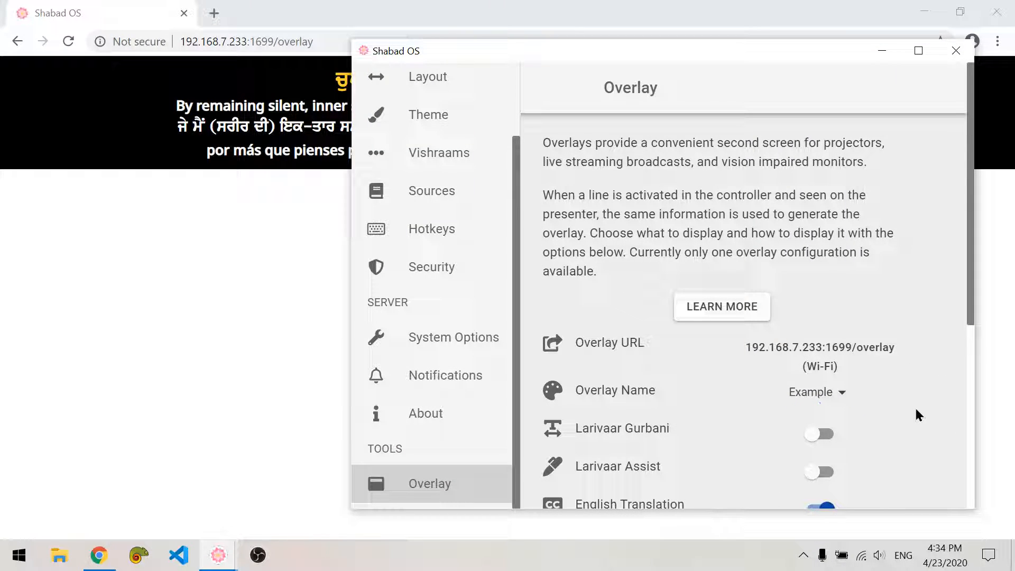
- Move the settings window aside and toggle Larivaar Gurbani on and back off for the overlay
scroll(936, 404, "down", 3)
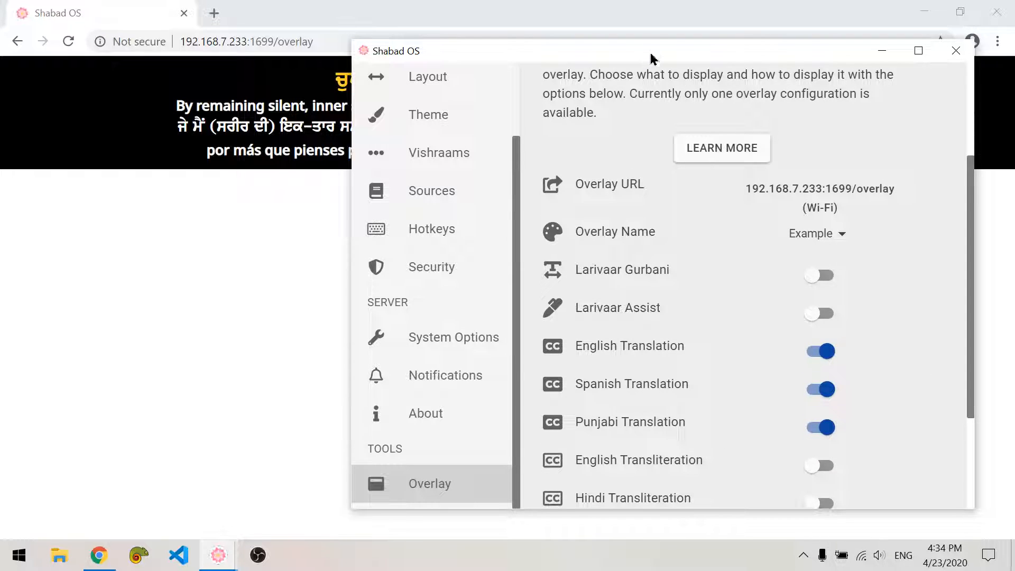
left_click_drag(652, 59, 784, 60)
left_click(952, 278)
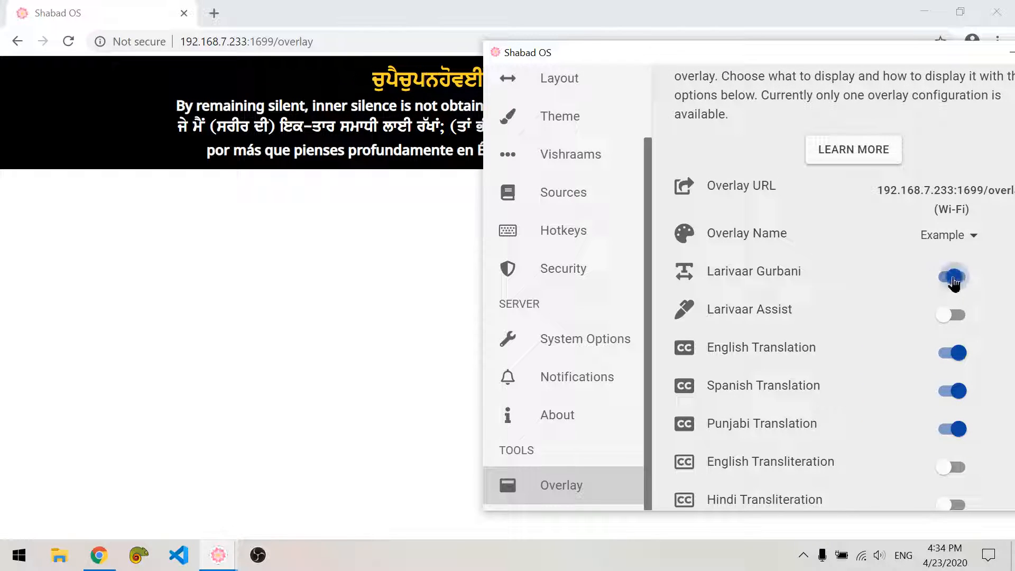
left_click(953, 279)
- Turn off the overlay's English, Spanish and Punjabi translations and turn on its English, Hindi and Urdu transliterations
left_click(954, 353)
left_click(953, 392)
left_click(954, 430)
left_click(954, 467)
scroll(946, 460, "down", 3)
left_click(950, 352)
left_click(949, 389)
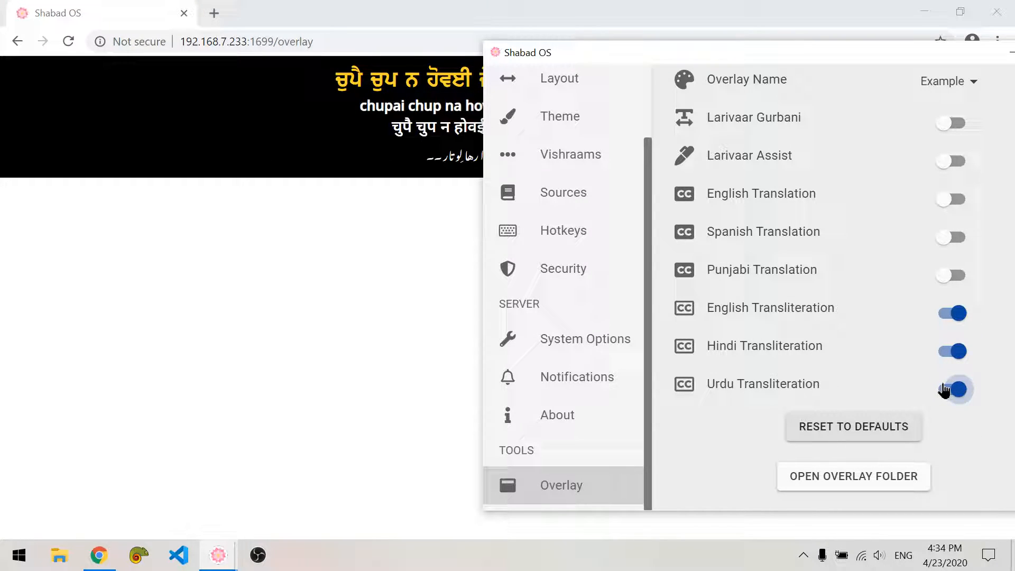
- Move the settings window back fully on screen and turn off the Urdu, Hindi and English transliterations
left_click_drag(877, 55, 770, 74)
left_click(879, 400)
left_click(883, 365)
left_click(888, 328)
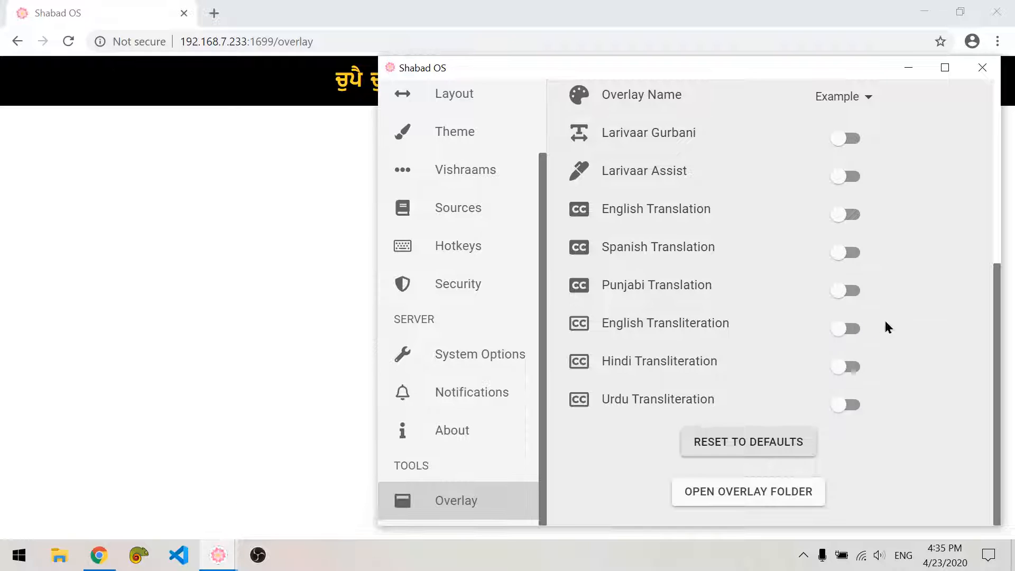
- Turn on the English Translation and English Transliteration for the overlay
scroll(888, 328, "up", 2)
left_click(840, 294)
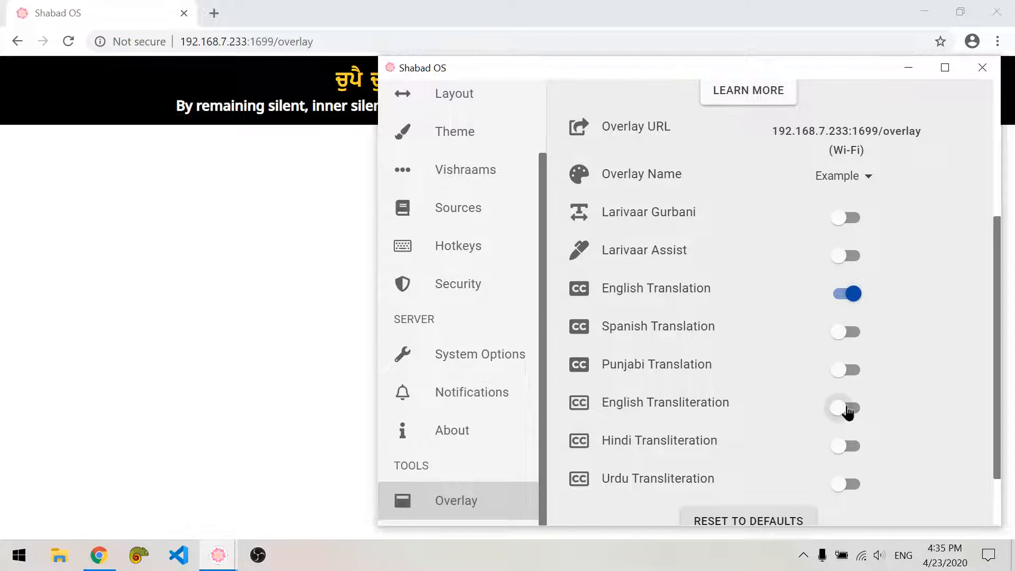
left_click(847, 410)
- Open the overlay folder from the overlay settings and move its window below the overlay text
scroll(902, 412, "down", 2)
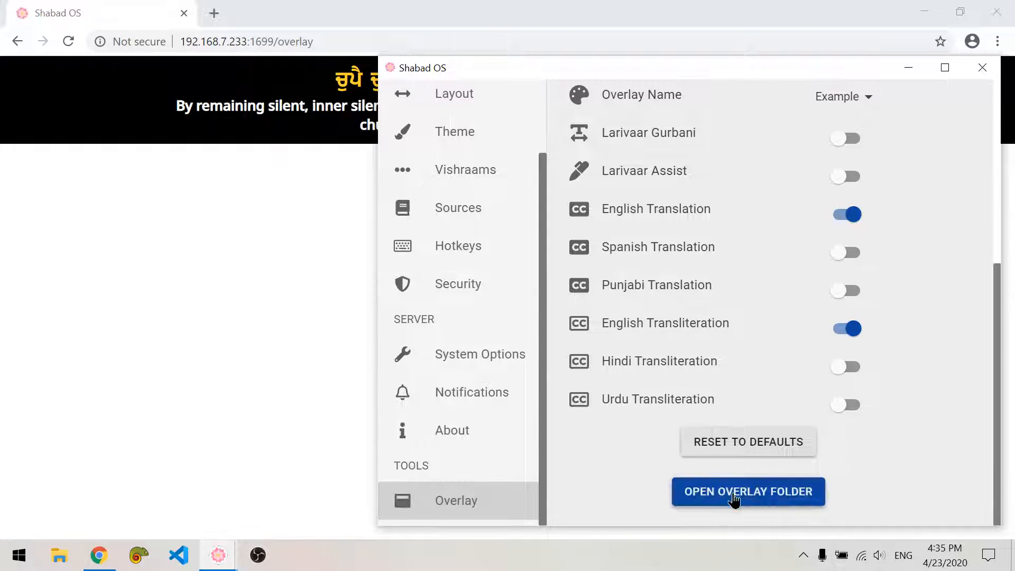
left_click(748, 493)
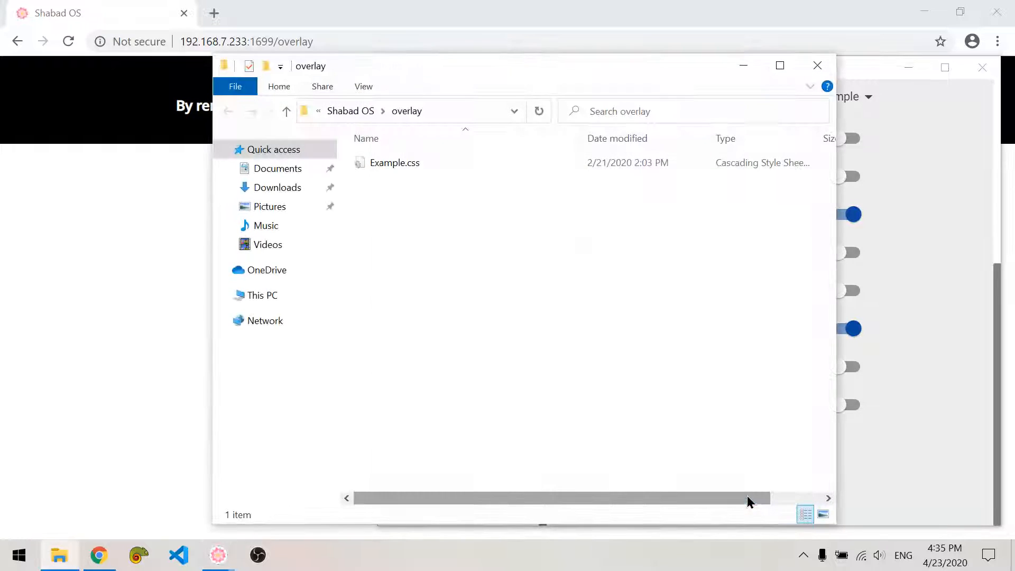
left_click_drag(528, 72, 684, 131)
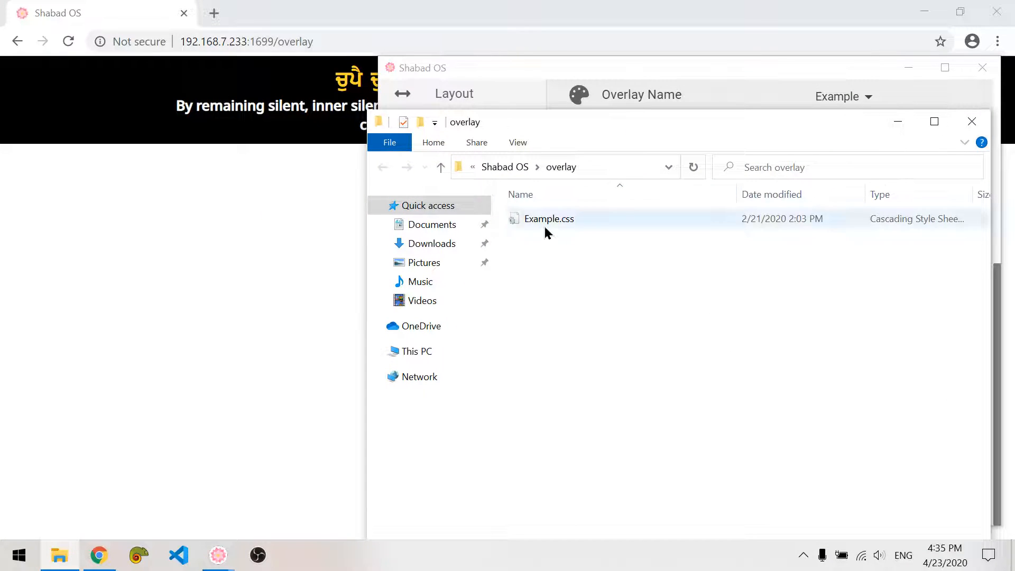
- Duplicate Example.css in the overlay folder and open the copy's name for editing
left_click(545, 222)
key("ctrl+c")
key("ctrl+v")
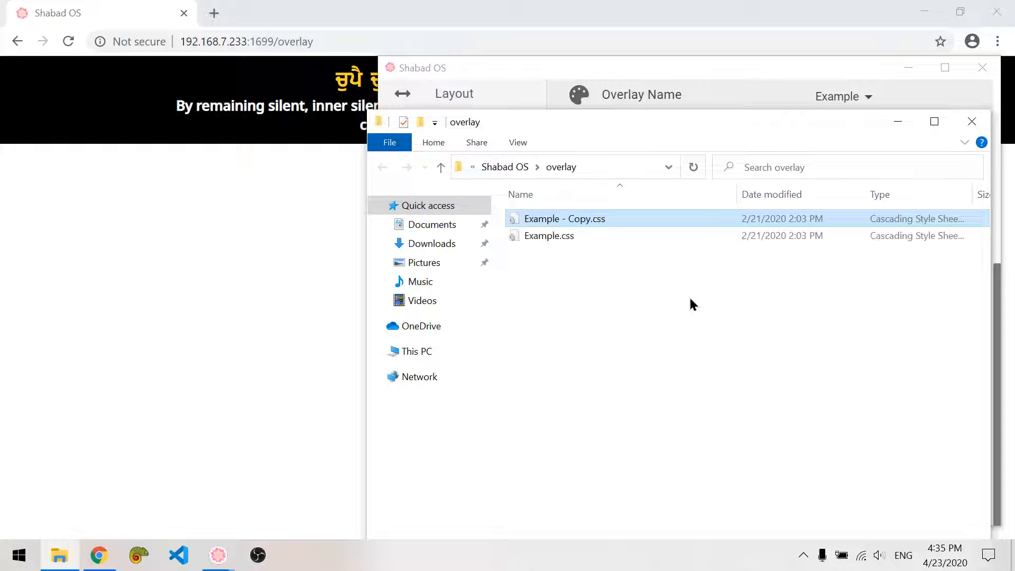
key("F2")
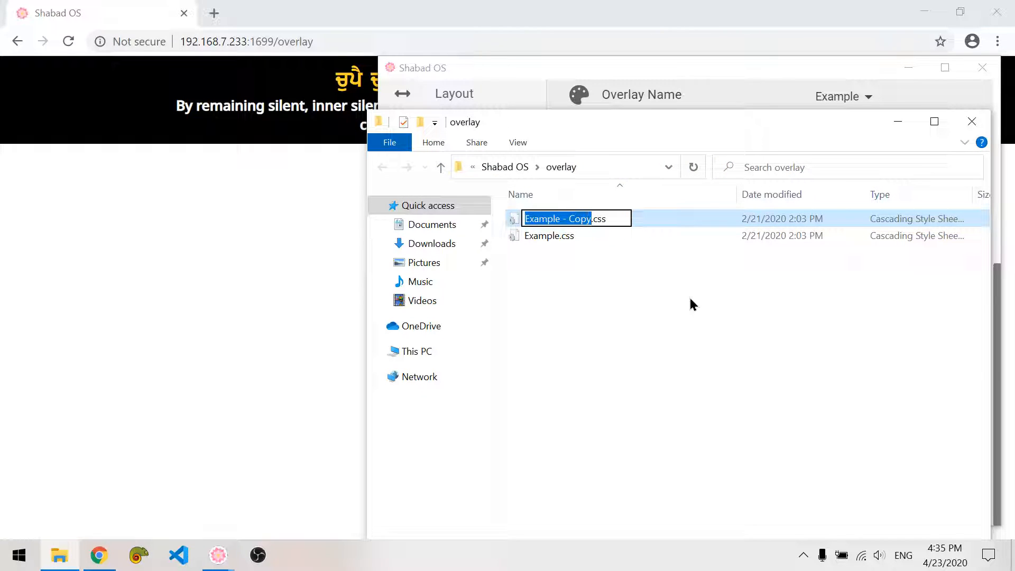
- Open youtube.com/gurbanitube in a new browser tab and show the channel's videos
left_click(415, 7)
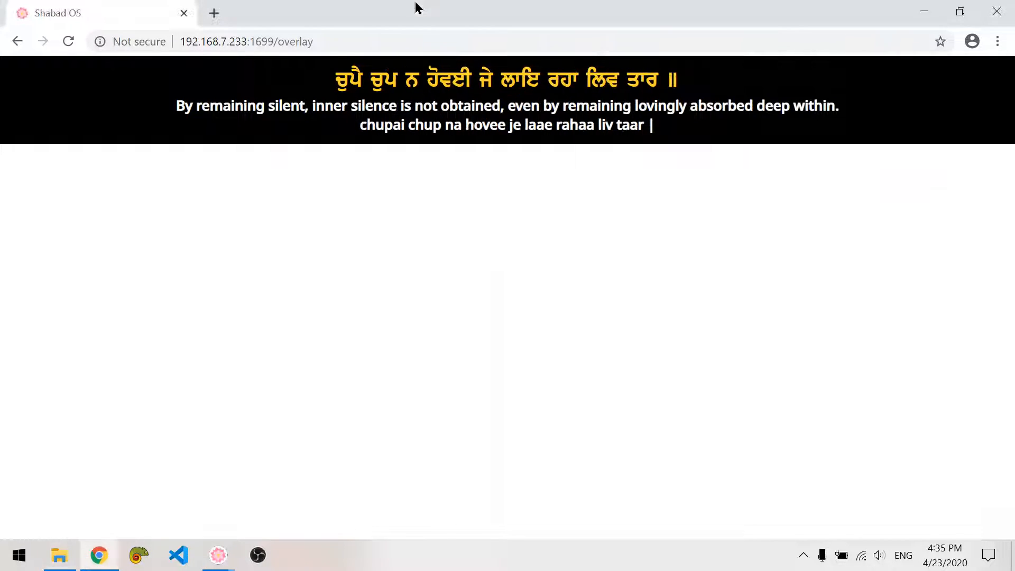
key("ctrl+t")
type("youtube.com/gurbanitube")
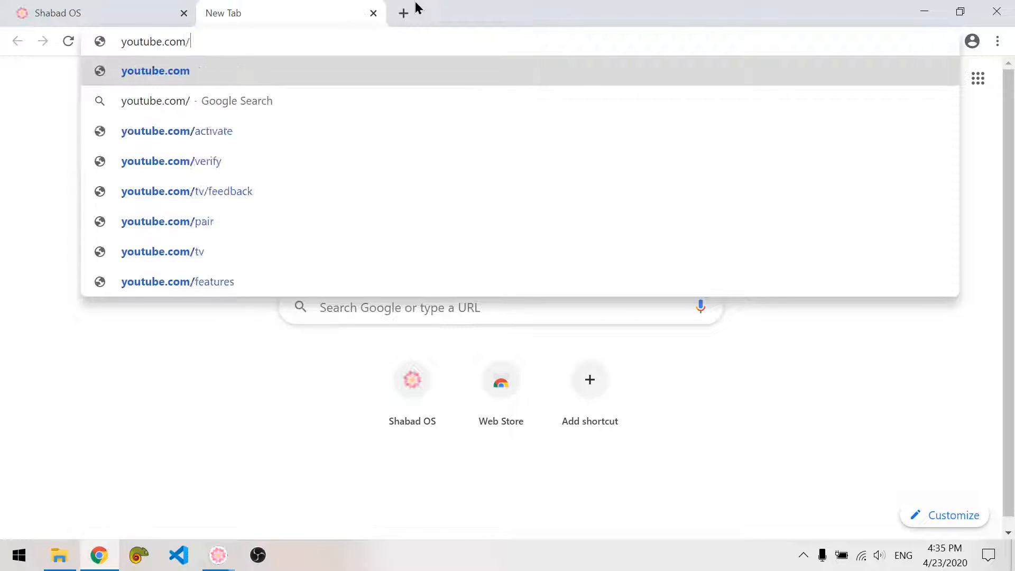
key("Return")
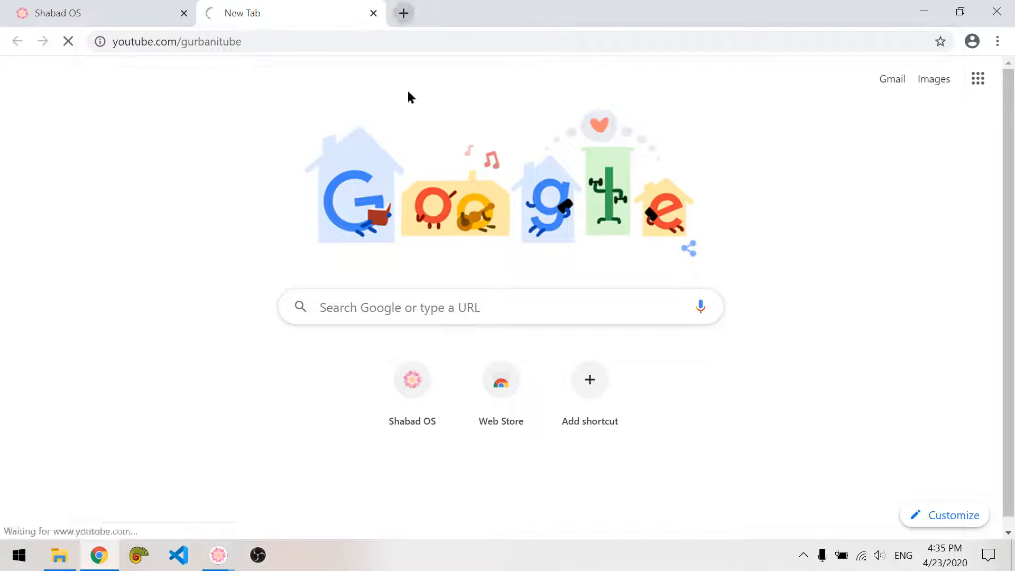
left_click(264, 370)
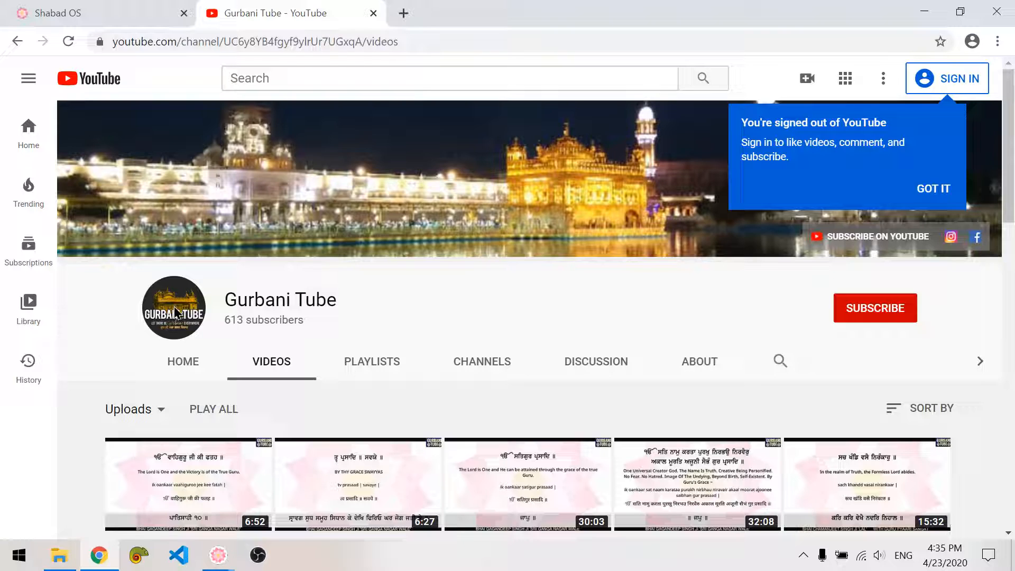
- Reopen the overlay folder from the Shabad OS overlay settings and rename the Example copy as Gurbani Tube.css
mouse_move(207, 560)
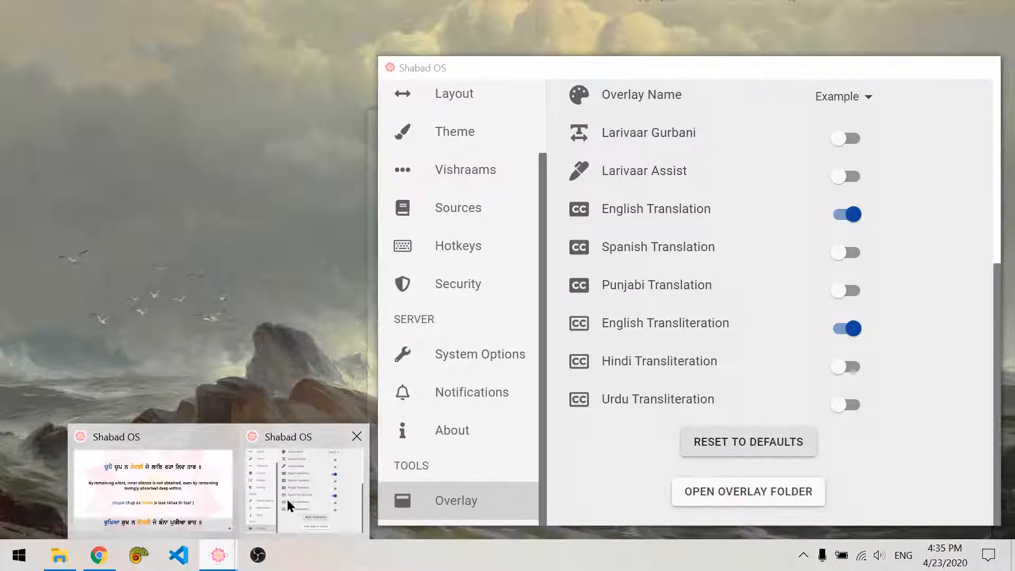
left_click(290, 501)
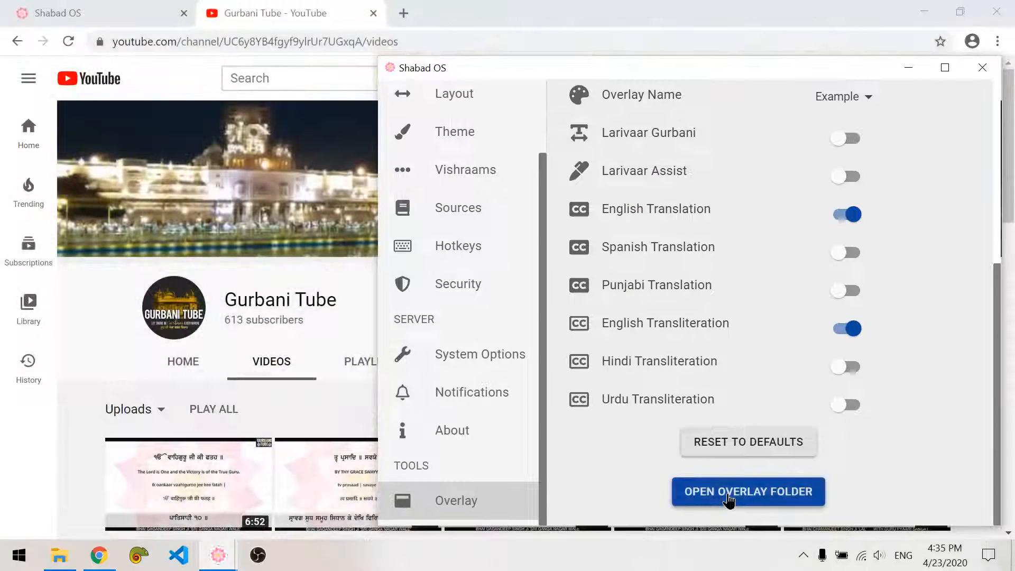
left_click(730, 492)
left_click(572, 217)
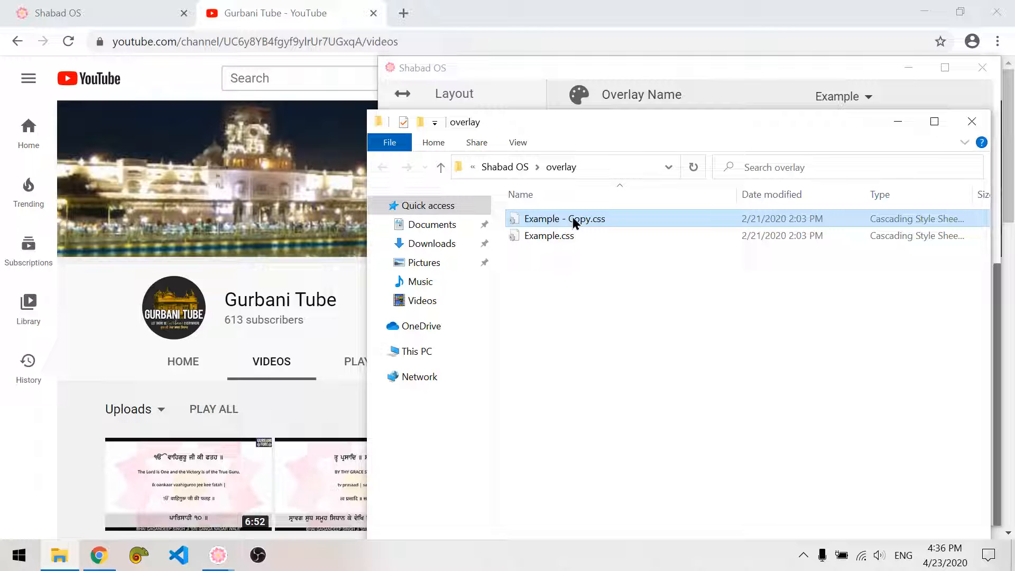
type("Gurbani Tube")
key("Return")
- Move the folder window aside, check the overlay name choices for the new theme, and close the settings window
left_click_drag(798, 125, 575, 154)
left_click(909, 297)
scroll(903, 398, "up", 5)
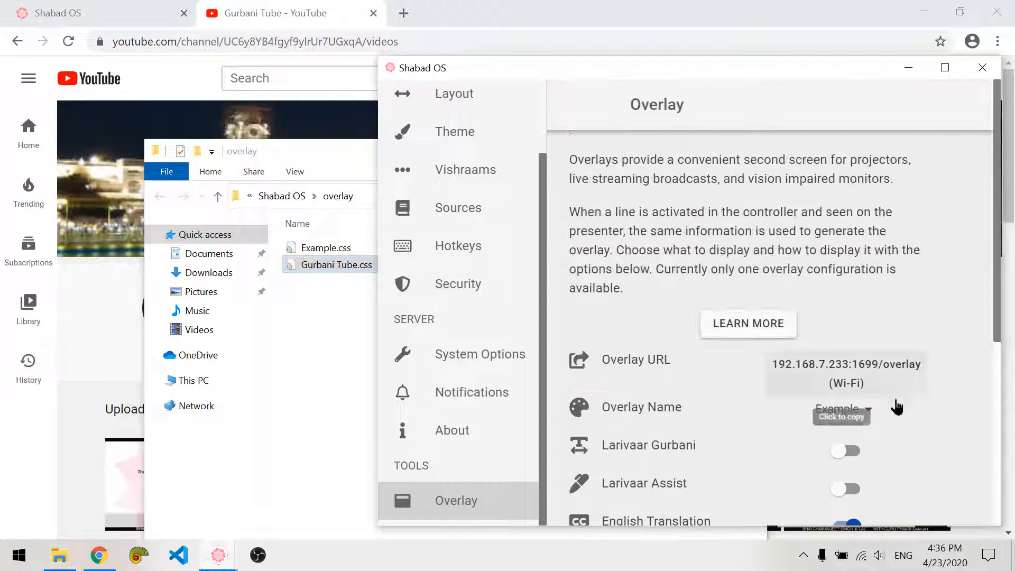
left_click(842, 409)
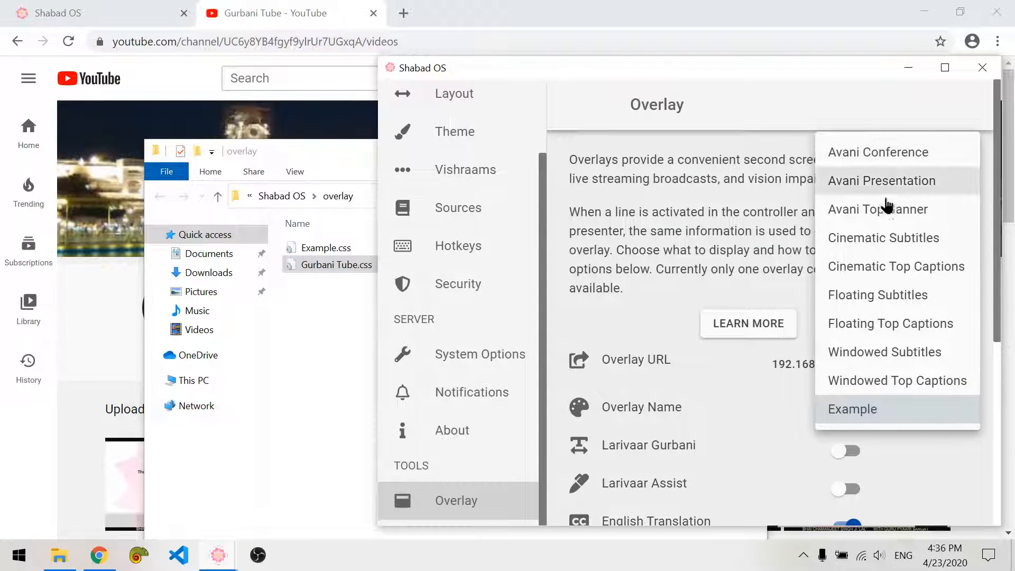
left_click(982, 66)
left_click(981, 66)
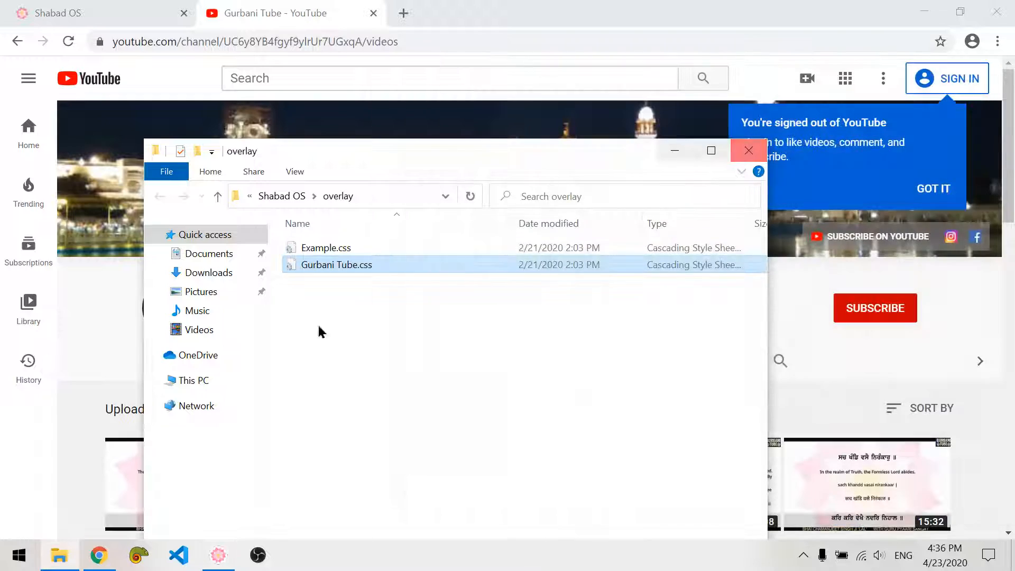
- Reopen the overlay settings, set the Overlay Name to Gurbani Tube, and minimize the Shabad OS windows
left_click(221, 558)
left_click(996, 521)
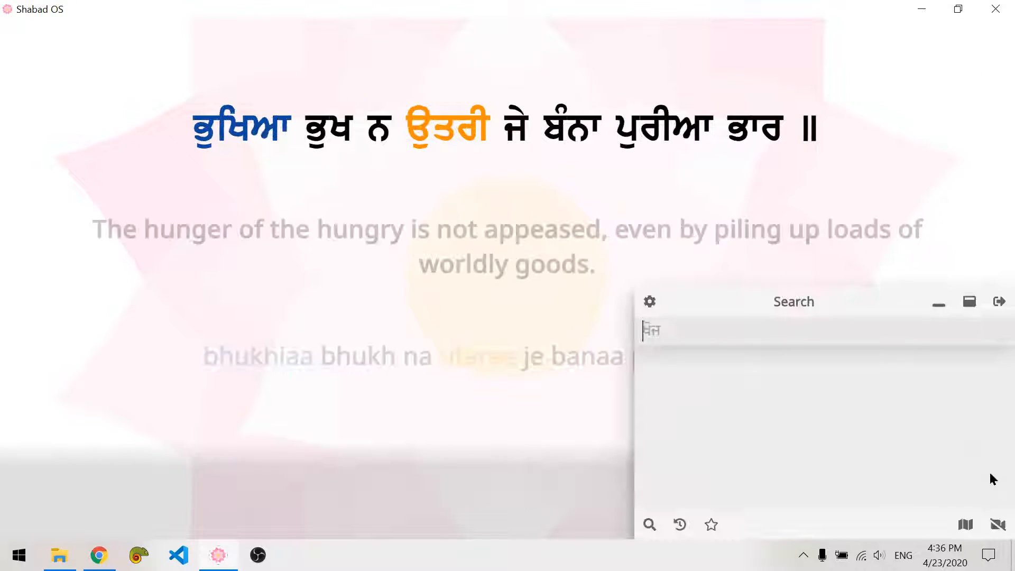
left_click(651, 305)
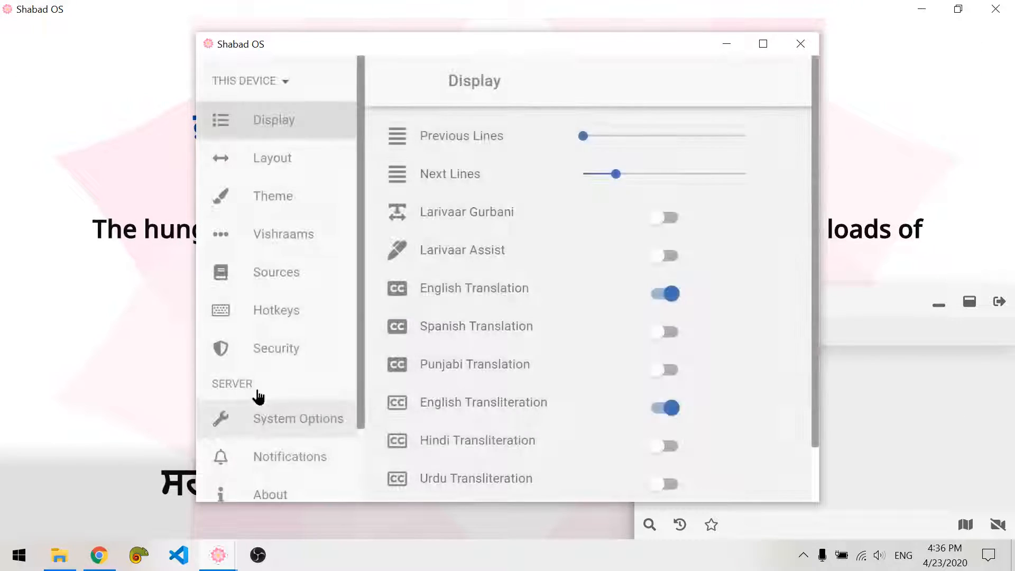
scroll(261, 449, "down", 2)
left_click(281, 468)
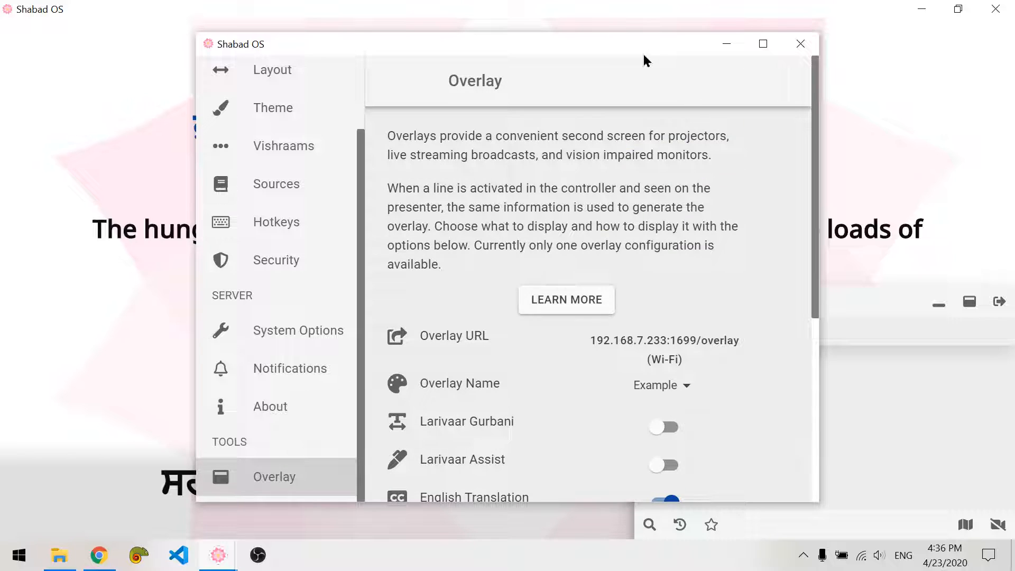
left_click(667, 385)
left_click(695, 418)
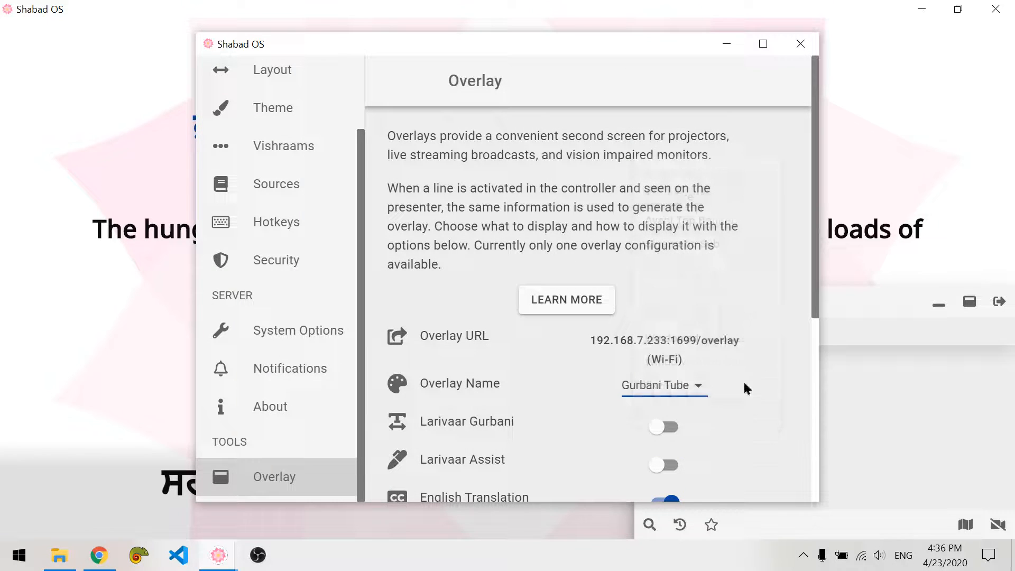
left_click(725, 45)
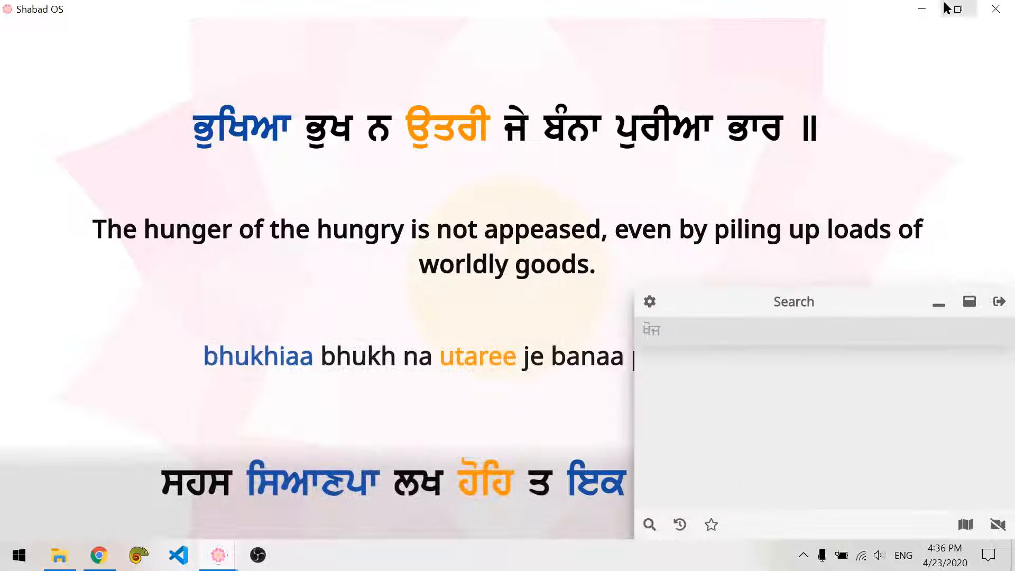
left_click(923, 9)
- Launch another instance of OBS and add a new browser source named Shabad OS Overlay
left_click(266, 563)
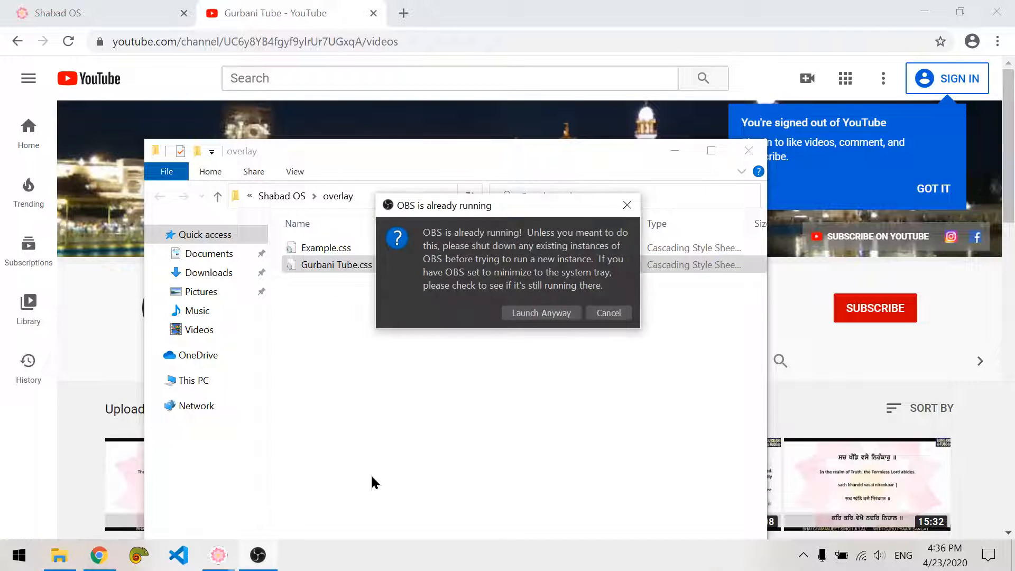
left_click(532, 313)
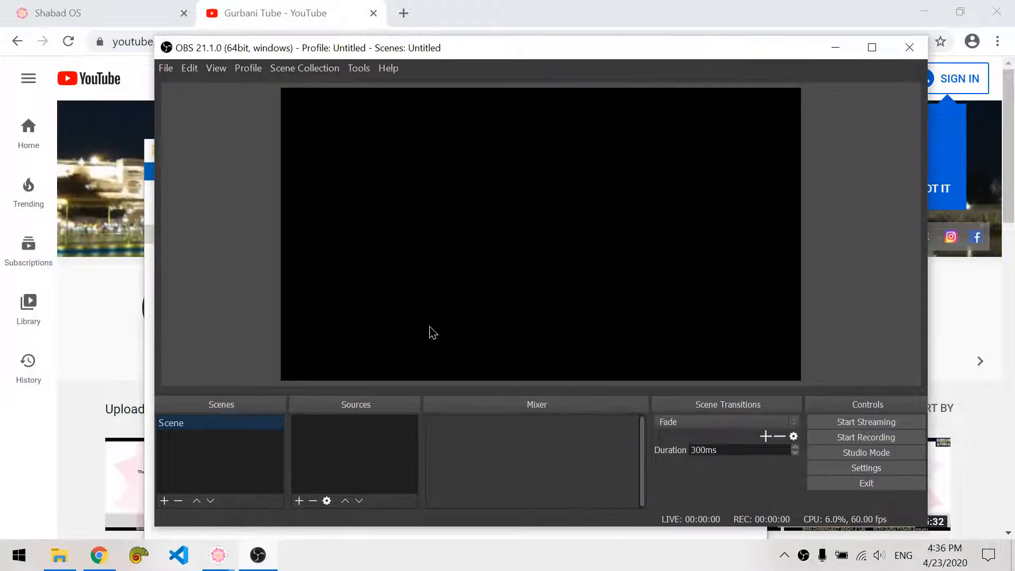
left_click(299, 501)
left_click(347, 292)
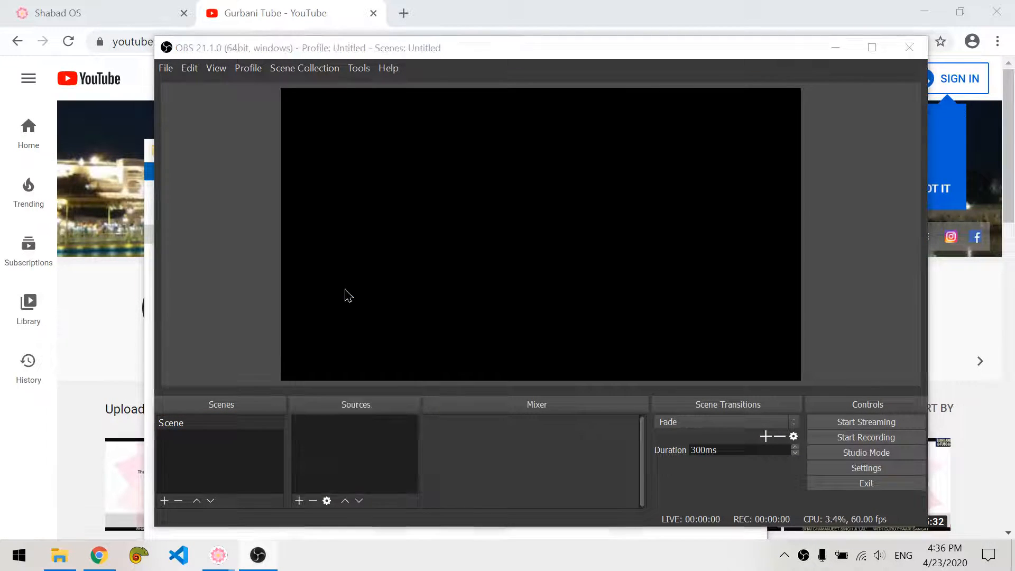
type("Shabad O")
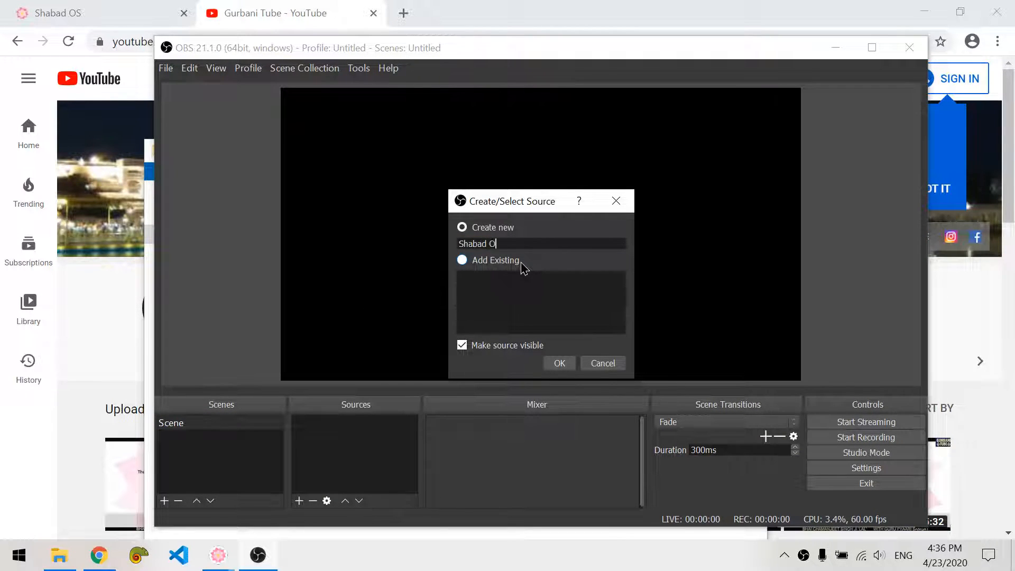
type("S Overlay")
key("Return")
- Copy the overlay URL from the Shabad OS settings and paste it as the OBS browser source's URL
left_click(212, 564)
left_click(650, 354)
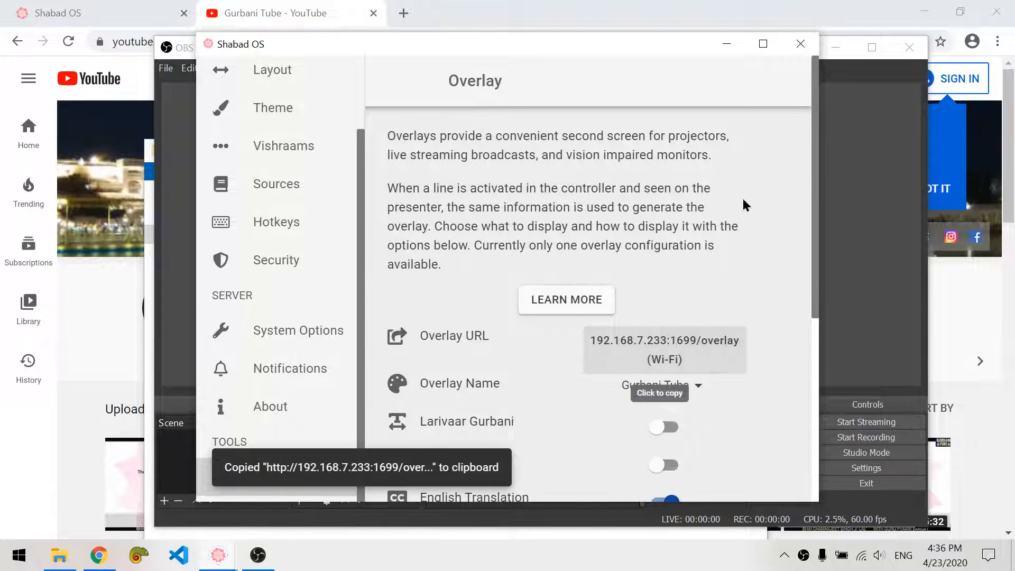
left_click(726, 43)
triple_click(604, 316)
key("ctrl+v")
- Set the source's width to 1920 and height to 1080, clear its custom CSS, and accept the properties
key("Tab")
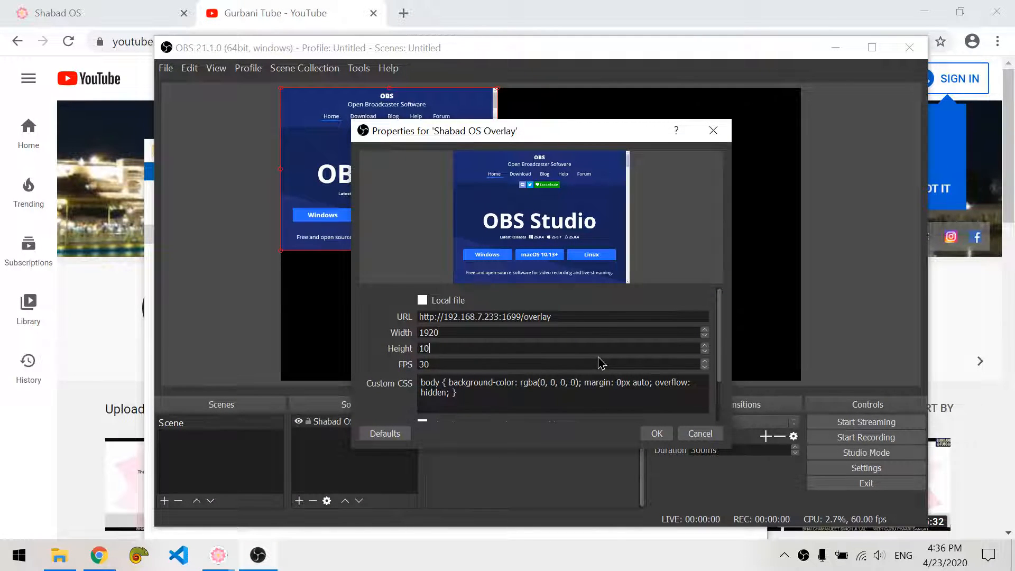
key("ctrl+a")
key("BackSpace")
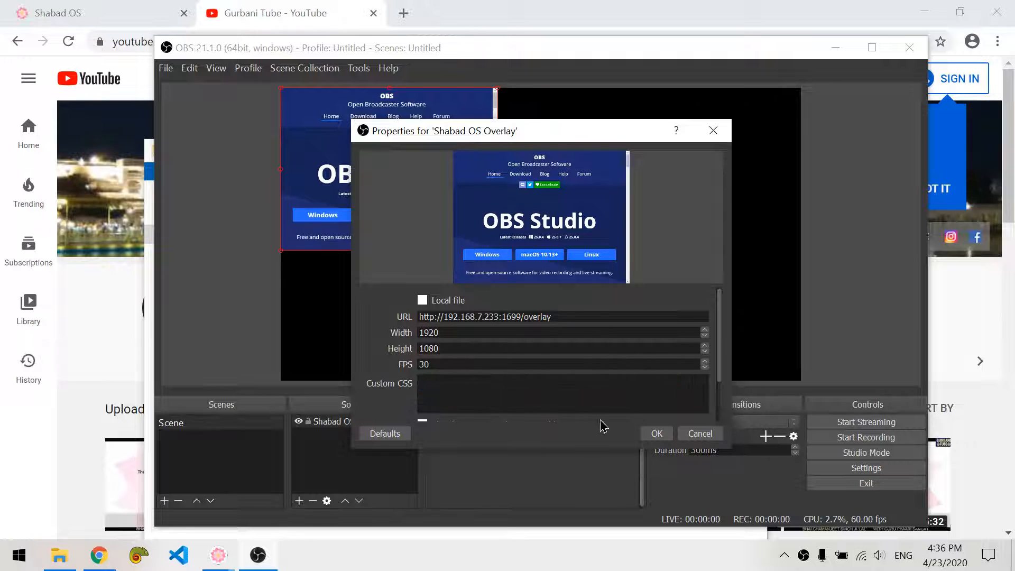
left_click(657, 433)
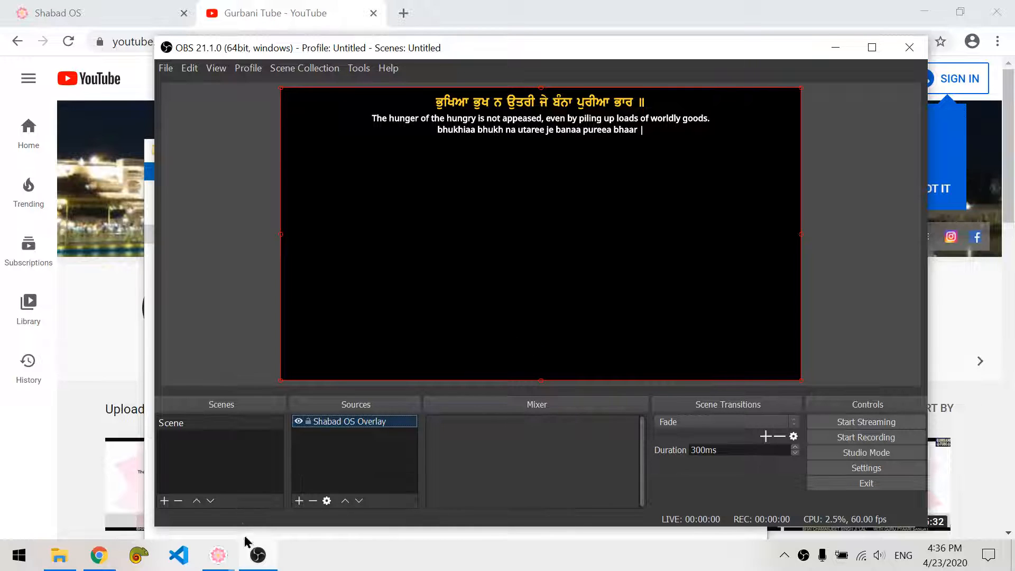
- Bring the overlay folder window forward, move it aside, and open Gurbani Tube.css with Visual Studio Code
left_click(220, 565)
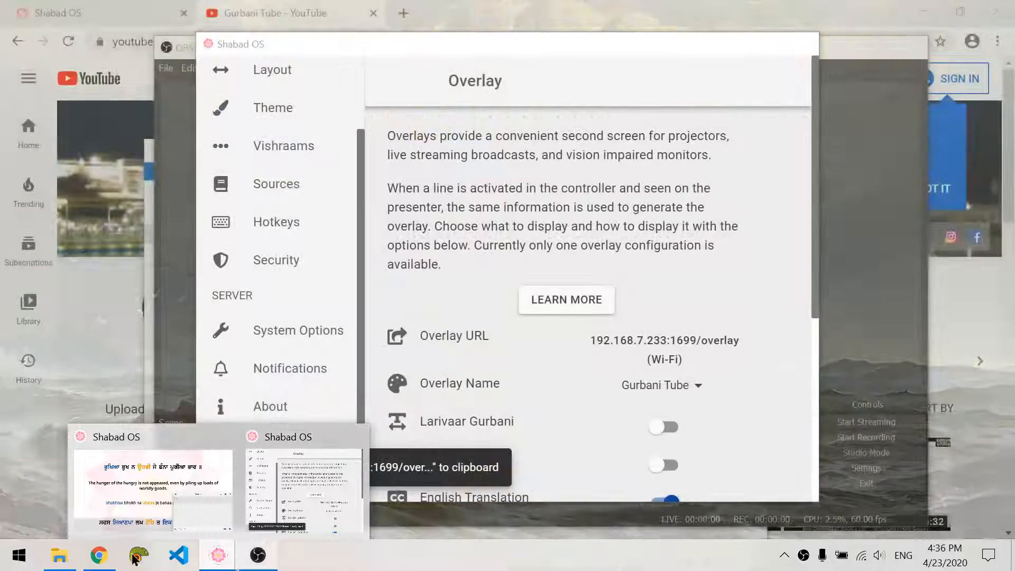
left_click(60, 555)
left_click_drag(470, 161, 693, 138)
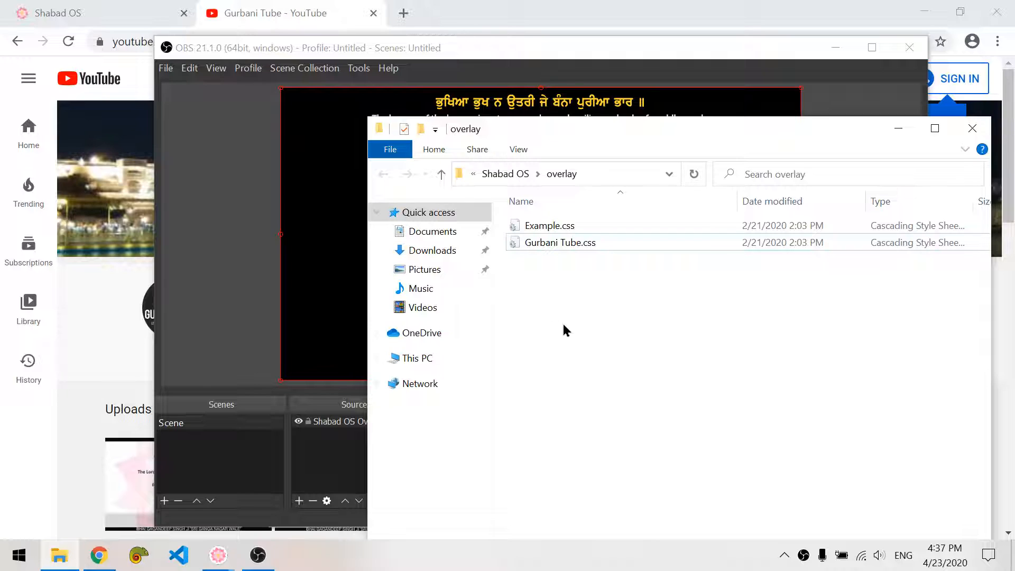
right_click(555, 247)
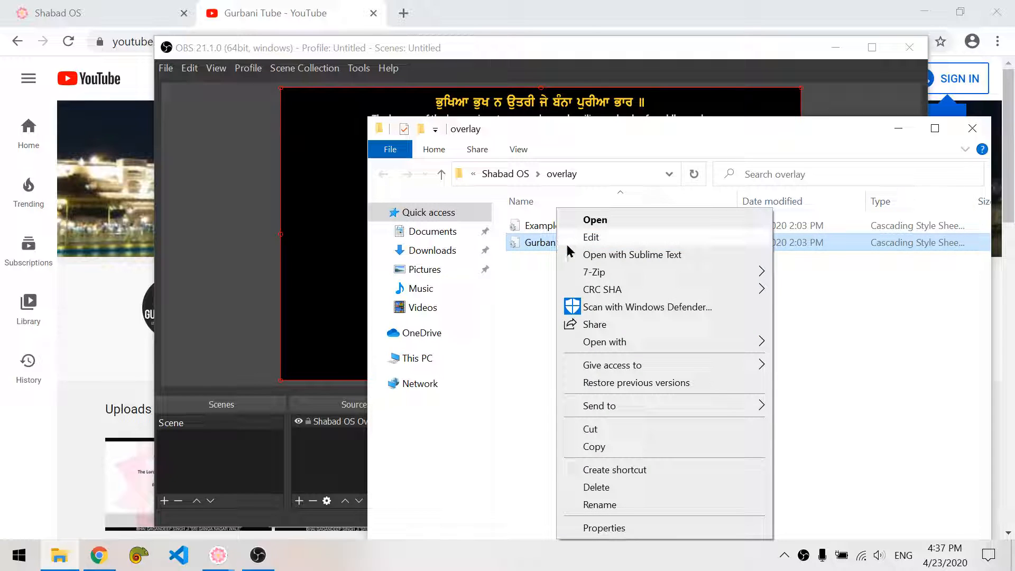
mouse_move(680, 344)
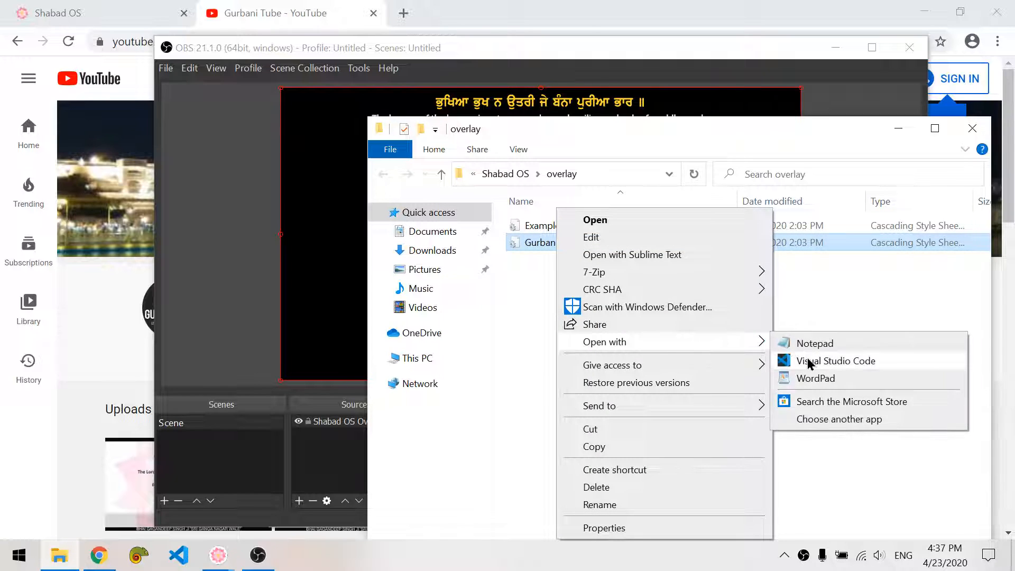
left_click(822, 363)
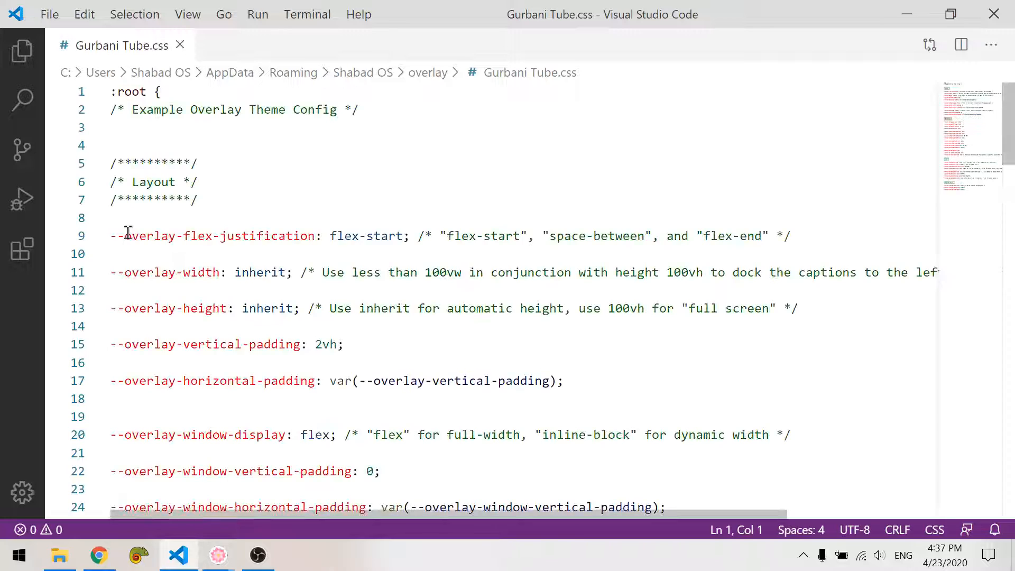
- Look over the overlay-flex-justification and overlay-width properties in the Layout section of the CSS file
left_click_drag(117, 236, 307, 236)
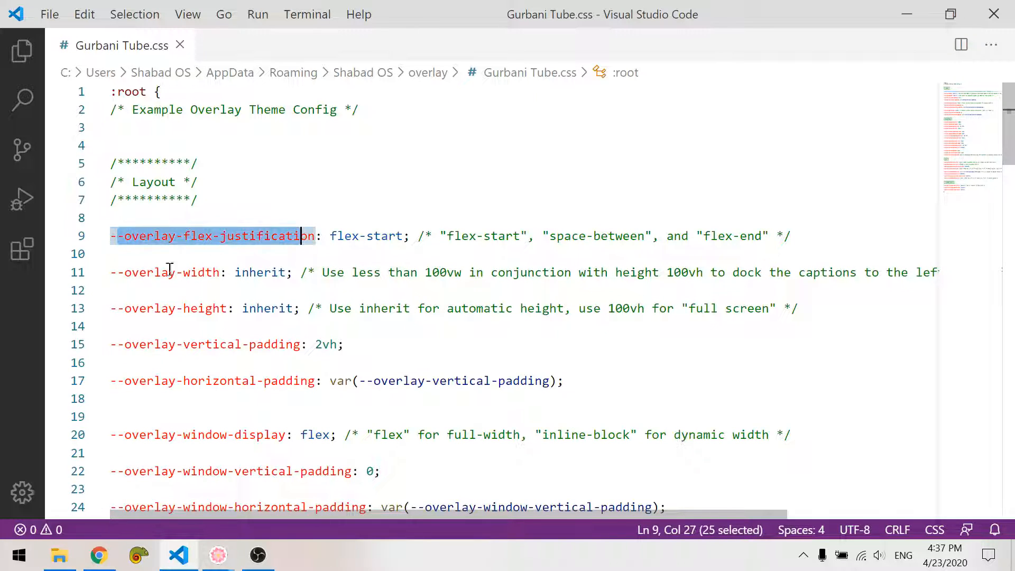
left_click_drag(132, 272, 206, 272)
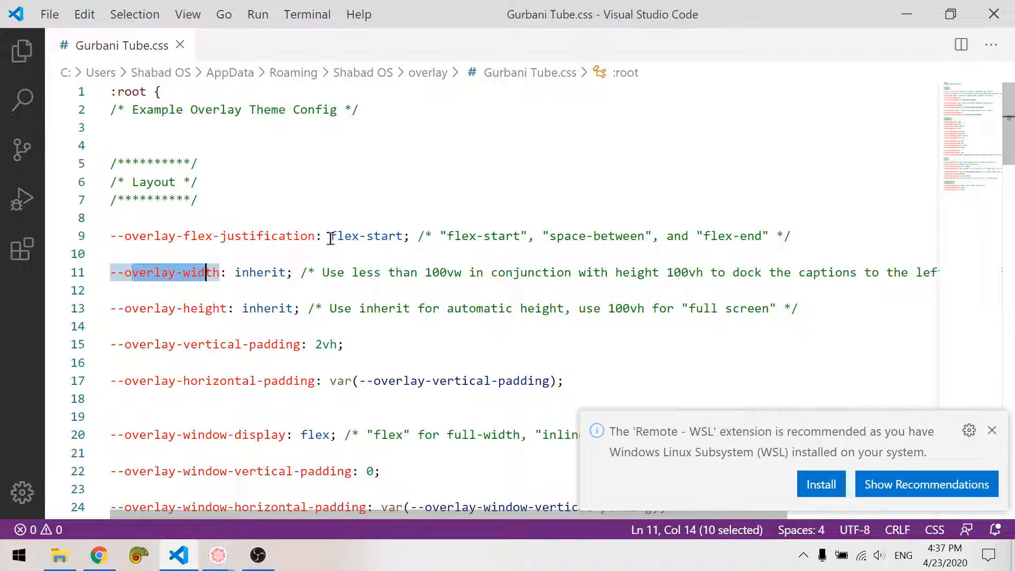
left_click_drag(331, 236, 396, 236)
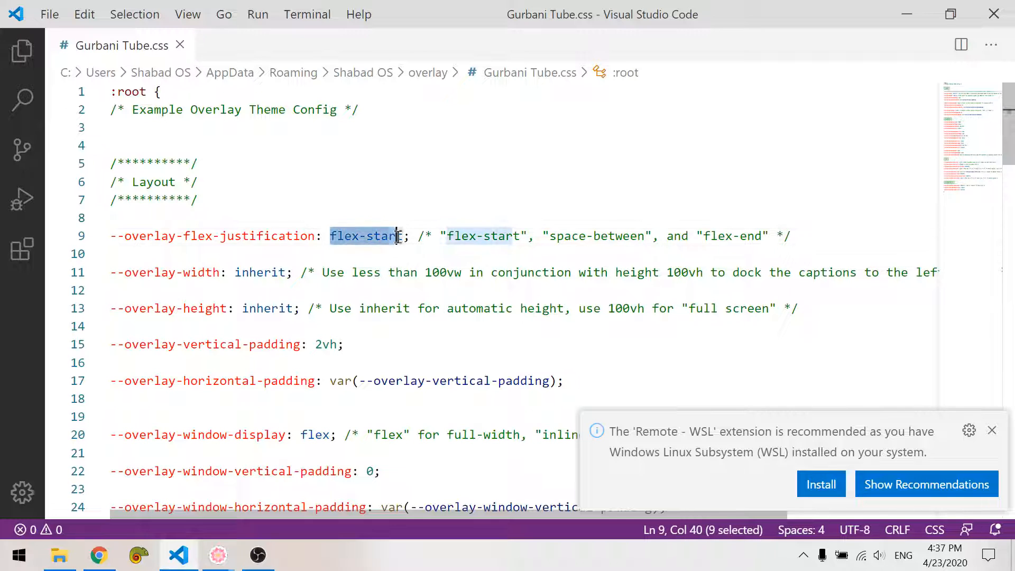
- Try an overlay-height value of 100vh and undo the change
double_click(272, 308)
type("100vh")
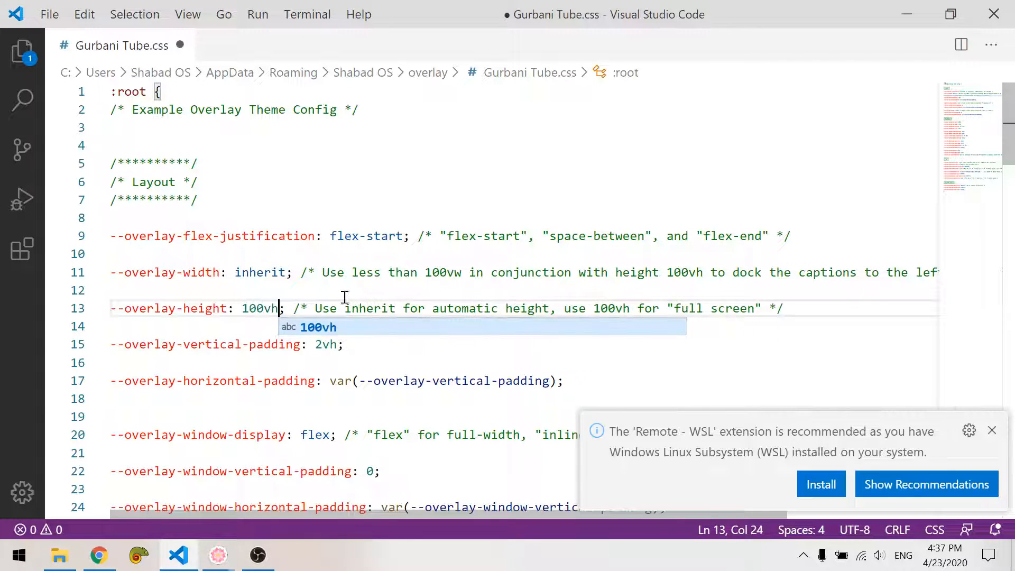
key("ctrl+z")
- Set the overlay-background-color to #272727, save the CSS file, and switch to OBS
scroll(349, 295, "down", 10)
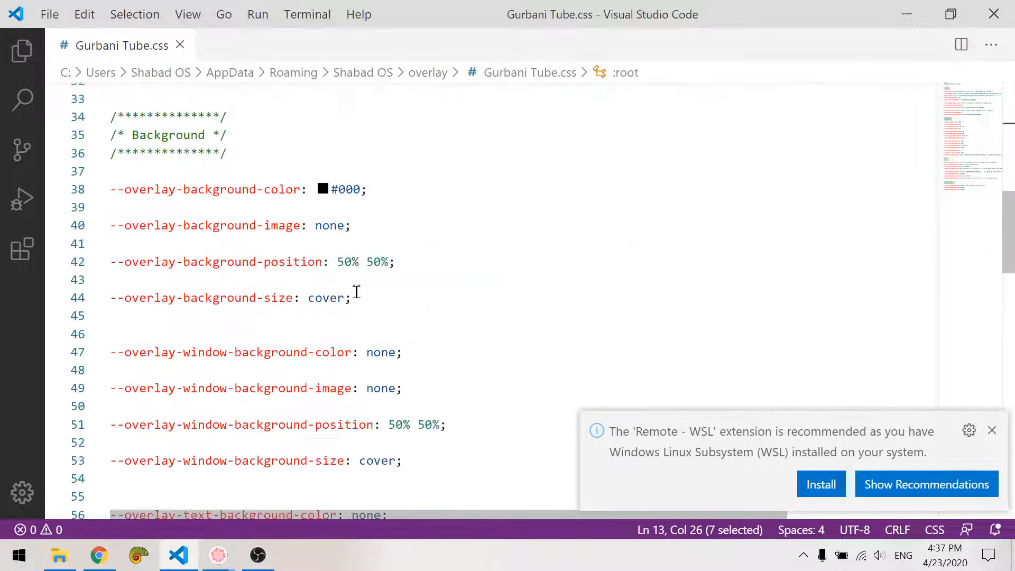
double_click(347, 189)
type("272727")
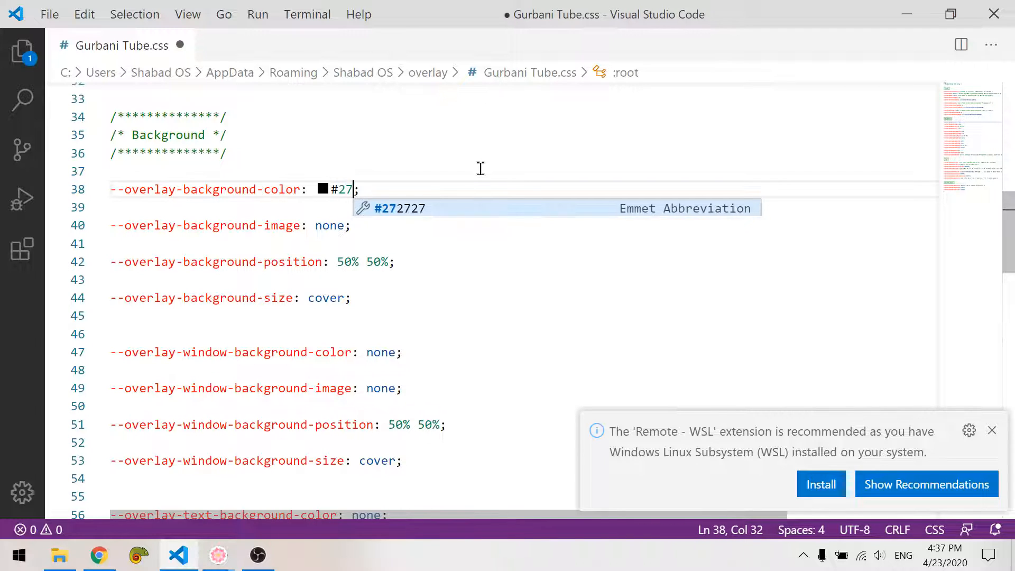
key("alt+Tab")
key("alt+Tab")
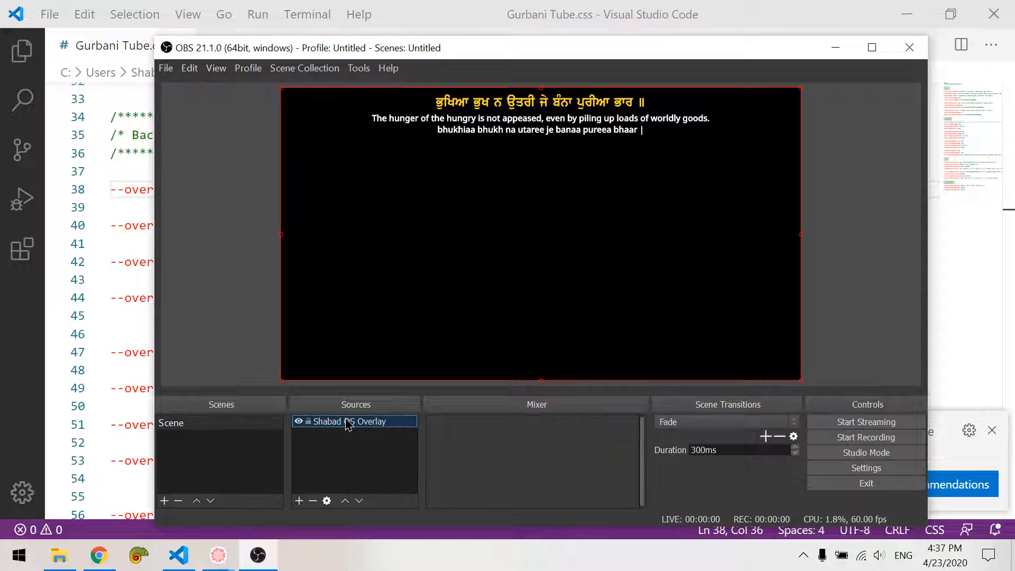
- Open the properties of the Shabad OS Overlay source, move the dialog aside, and refresh the cache of the current page
double_click(349, 425)
left_click_drag(381, 132, 693, 155)
scroll(748, 437, "down", 1)
left_click(747, 433)
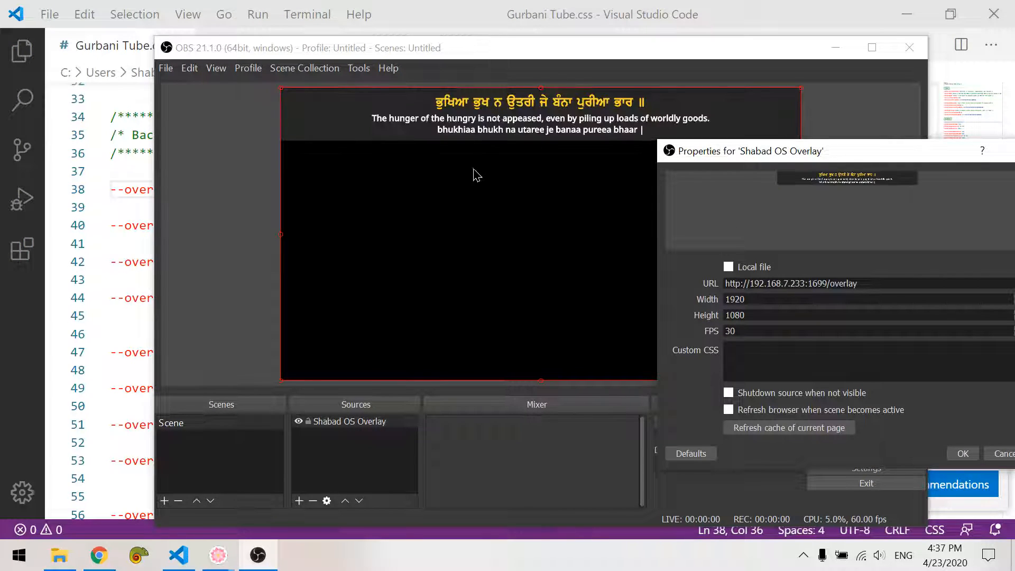
- Switch to Visual Studio Code, set overlay-height to 100vh in Gurbani Tube.css, and refresh the overlay page cache in OBS
left_click(531, 8)
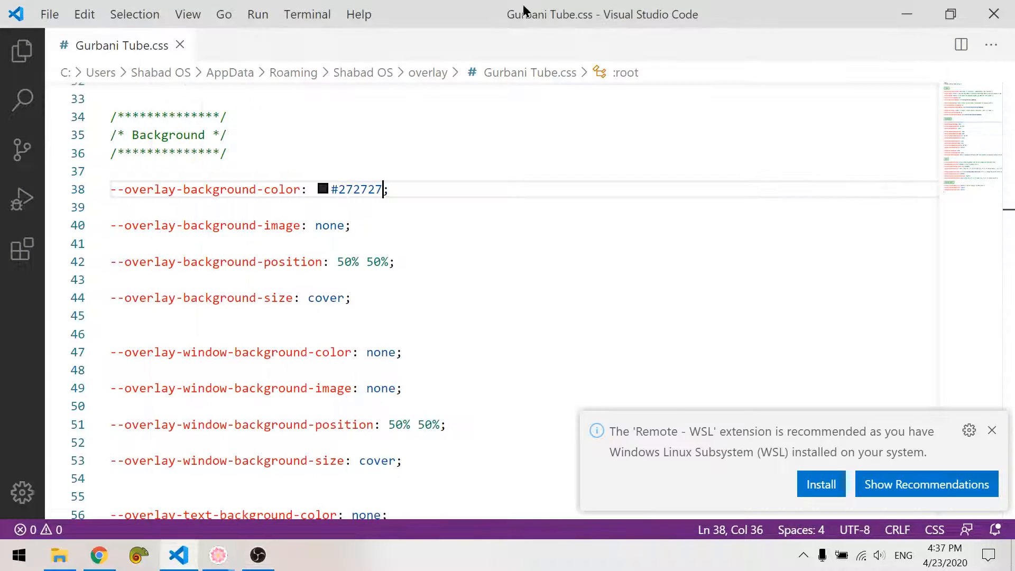
scroll(357, 288, "up", 9)
double_click(267, 237)
type("100vh")
key("alt+Tab")
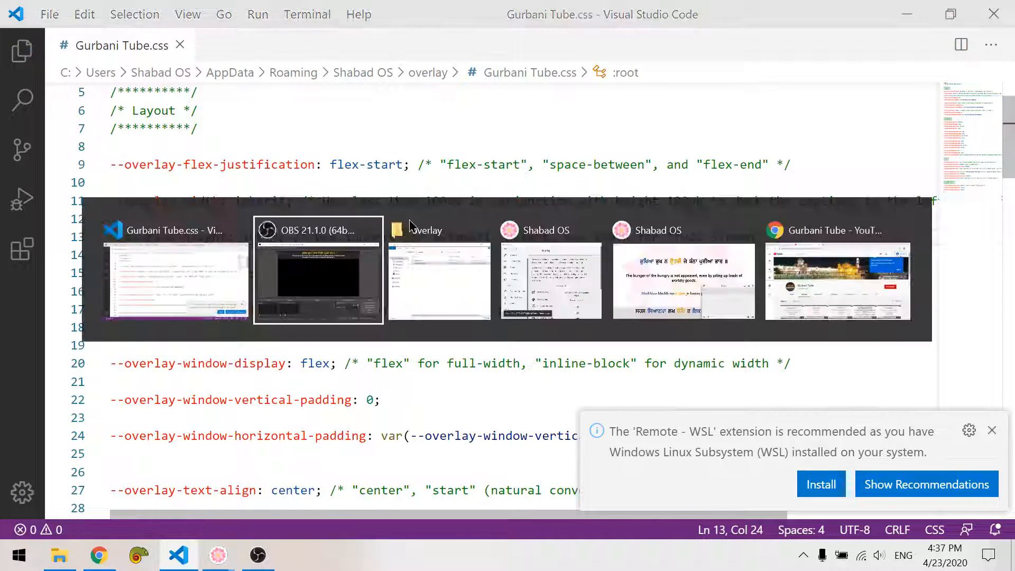
left_click(782, 429)
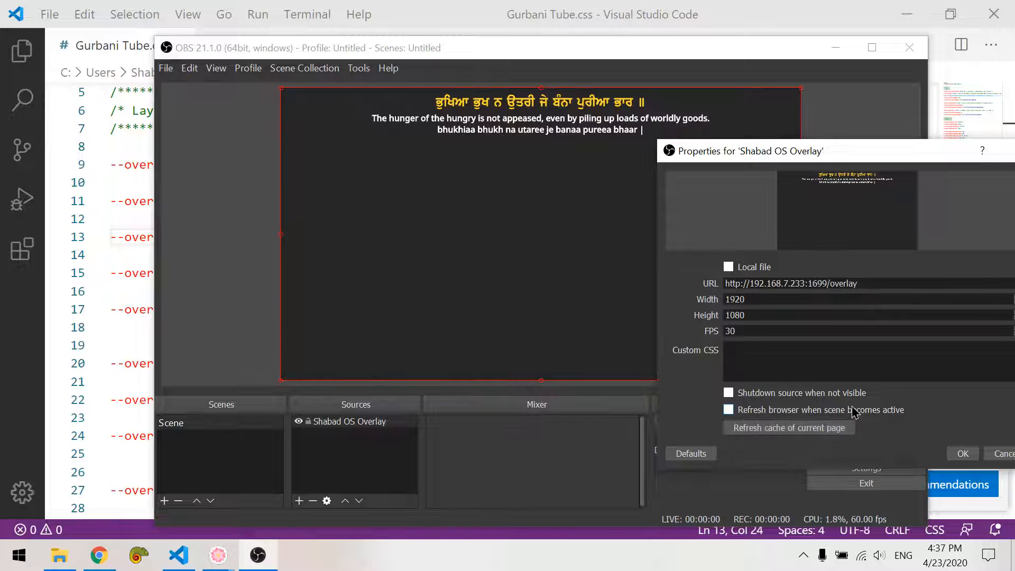
- In Visual Studio Code, set overlay-flex-justification to space-around, save the CSS file, and refresh the overlay page cache in OBS
key("alt+Tab")
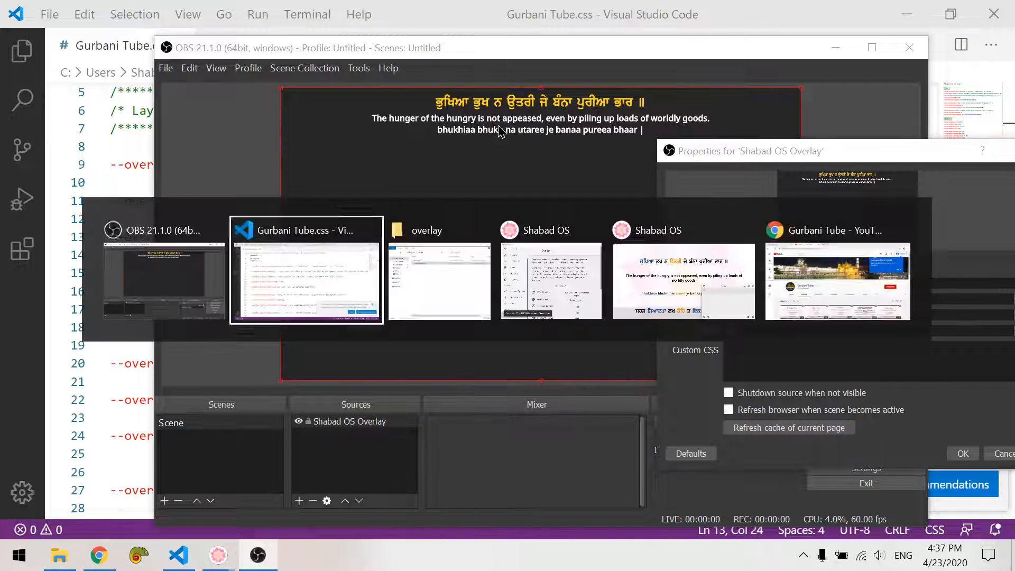
left_click_drag(331, 164, 404, 165)
type("space")
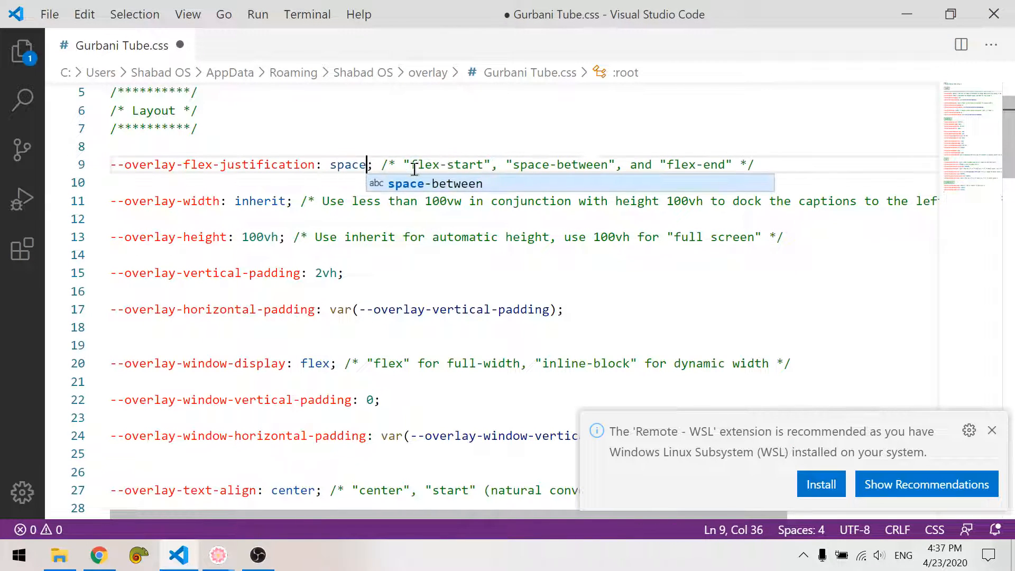
type("-around")
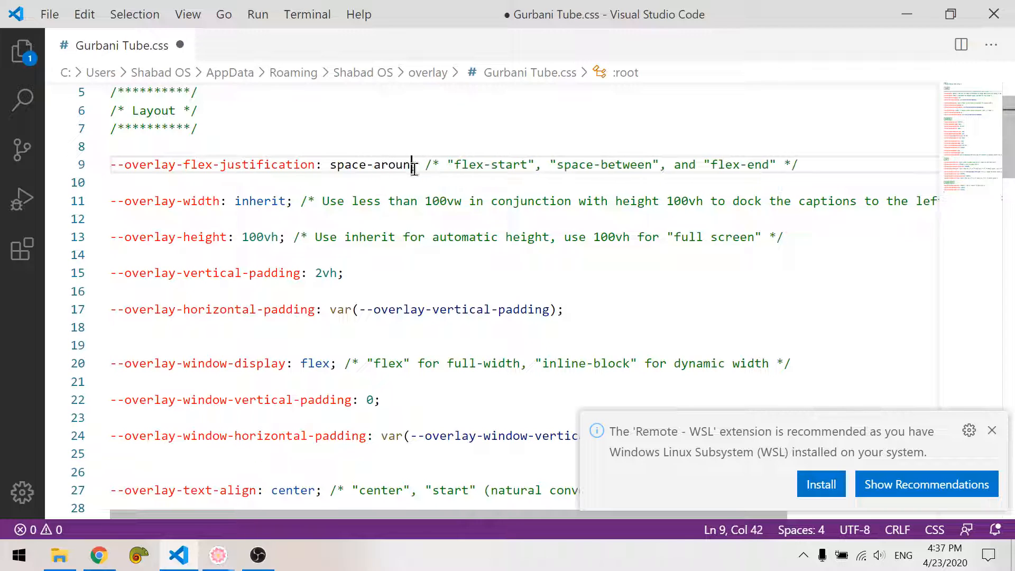
key("ctrl+s")
key("alt+Tab")
left_click(761, 428)
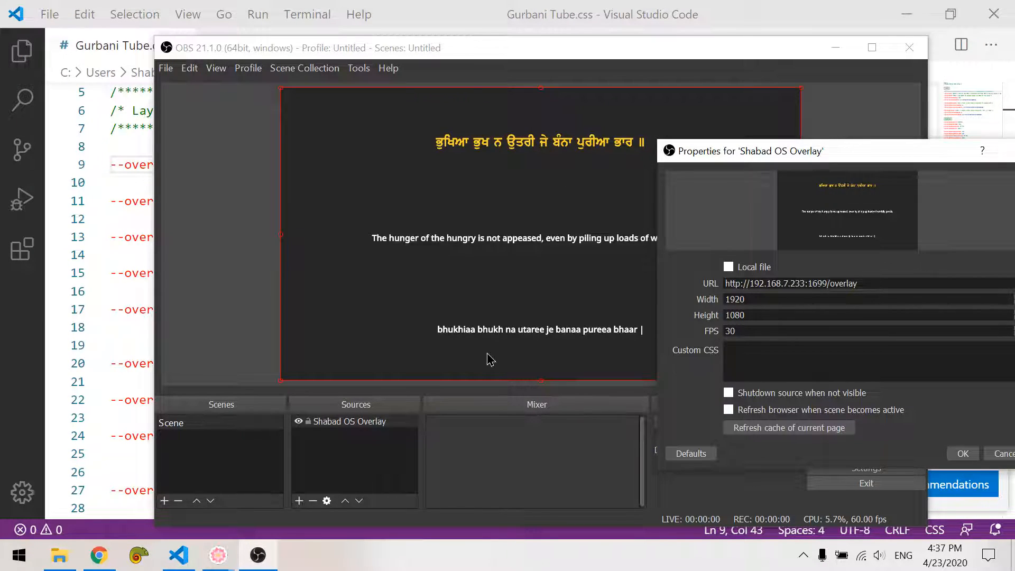
- In Visual Studio Code, set overlay-vertical-padding to 10vh, save the CSS file, and refresh the overlay page cache in OBS
left_click(525, 8)
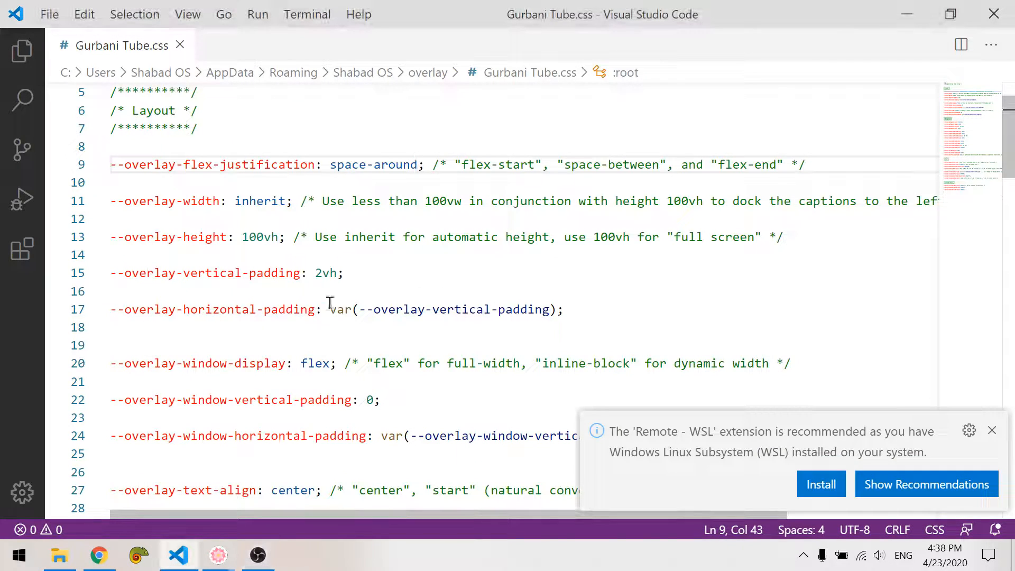
scroll(378, 285, "down", 2)
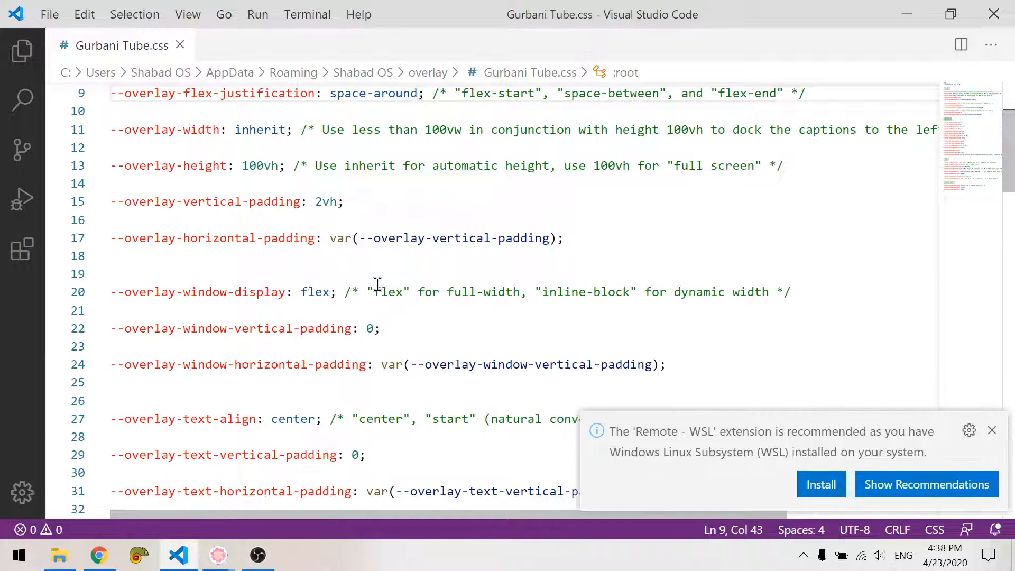
left_click(329, 201)
key("BackSpace")
type("5")
key("BackSpace")
type("10")
key("ctrl+s")
key("alt+Tab")
left_click(789, 433)
- In Visual Studio Code, set overlay-primary-font-size to 8vh in the Font section, save the file, and refresh the overlay page cache in OBS
key("alt+Tab")
scroll(441, 322, "down", 18)
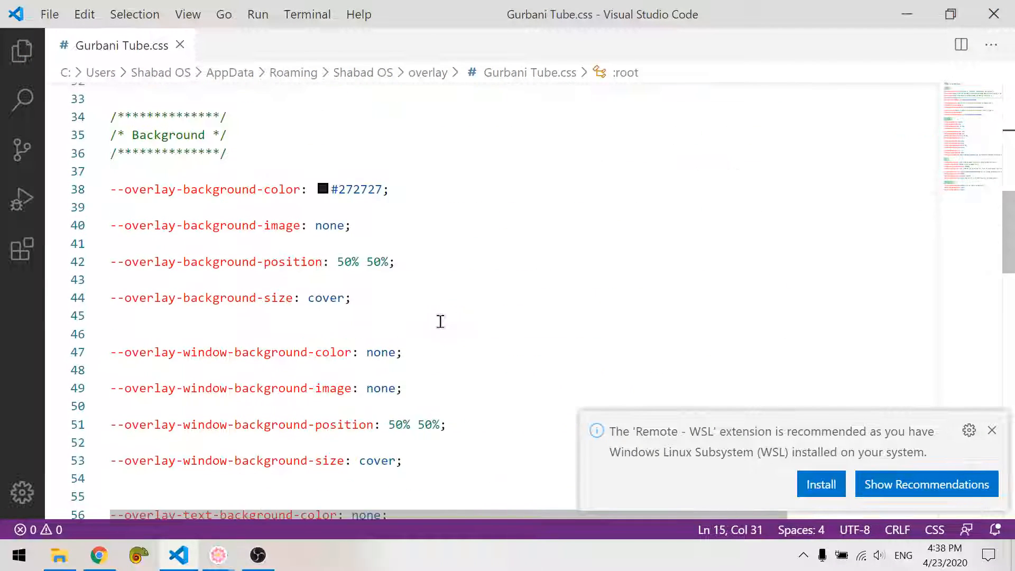
scroll(441, 321, "down", 3)
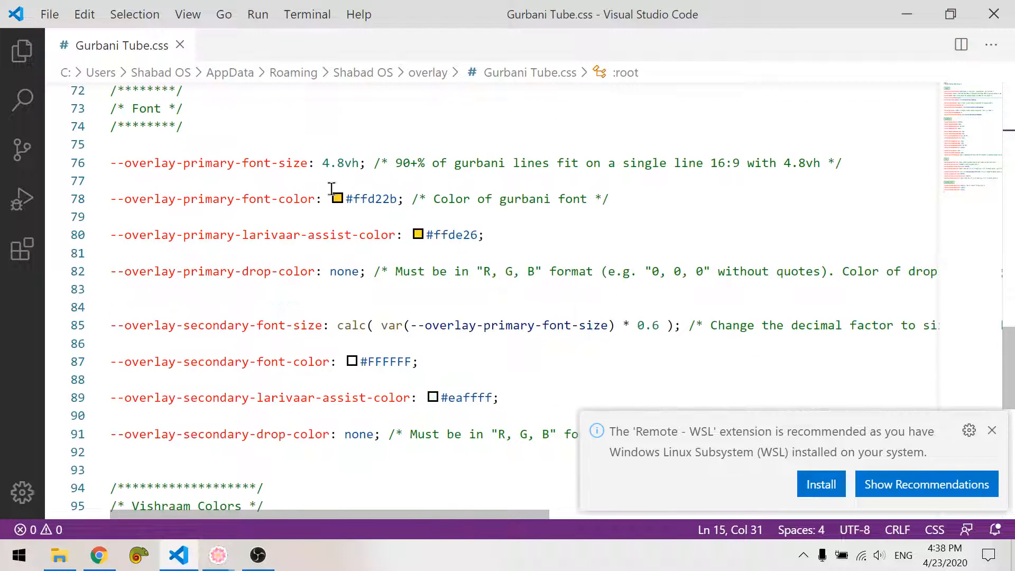
left_click_drag(323, 163, 345, 163)
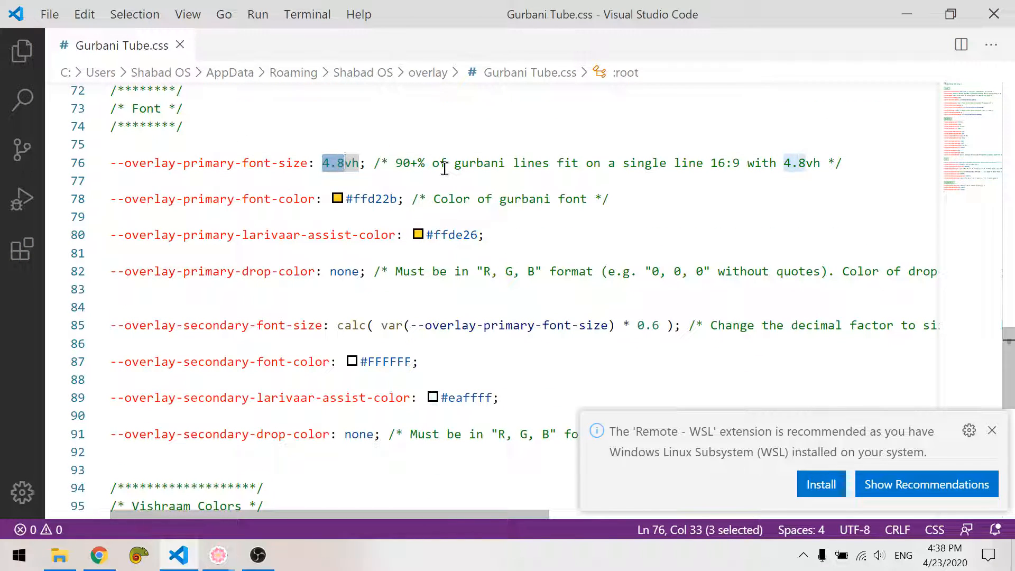
type("5")
key("ctrl+s")
key("alt+Tab")
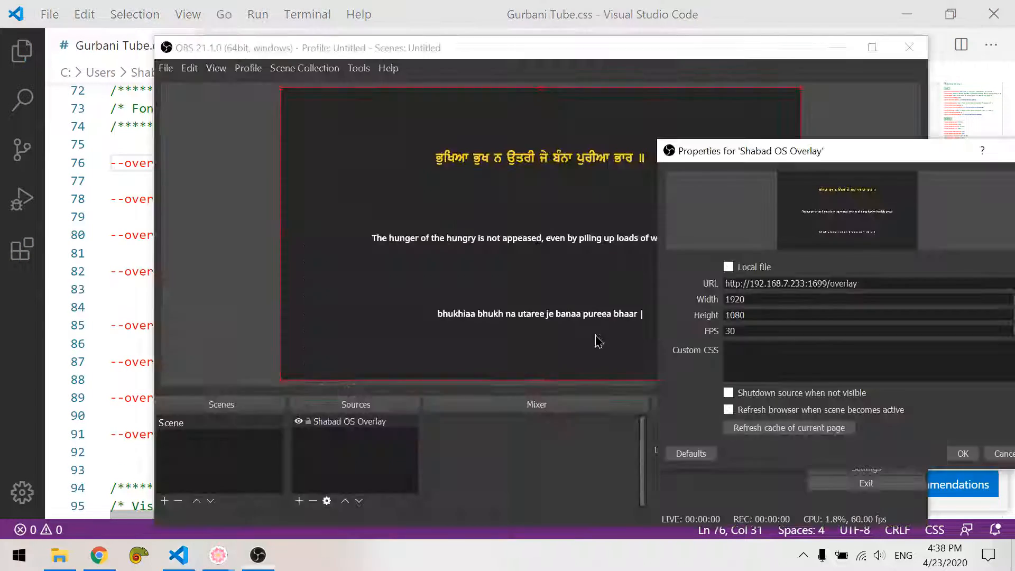
left_click(782, 429)
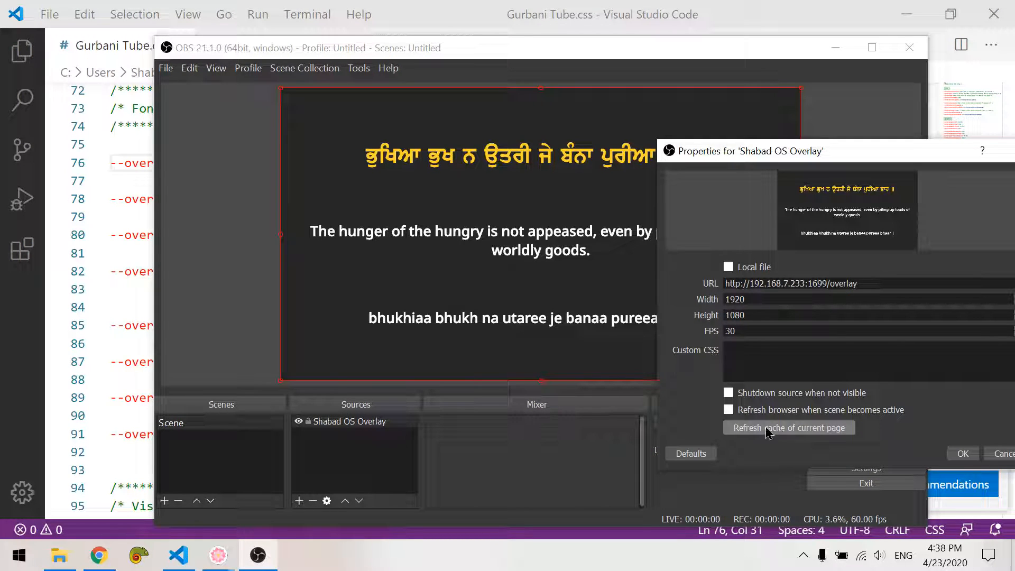
left_click(211, 304)
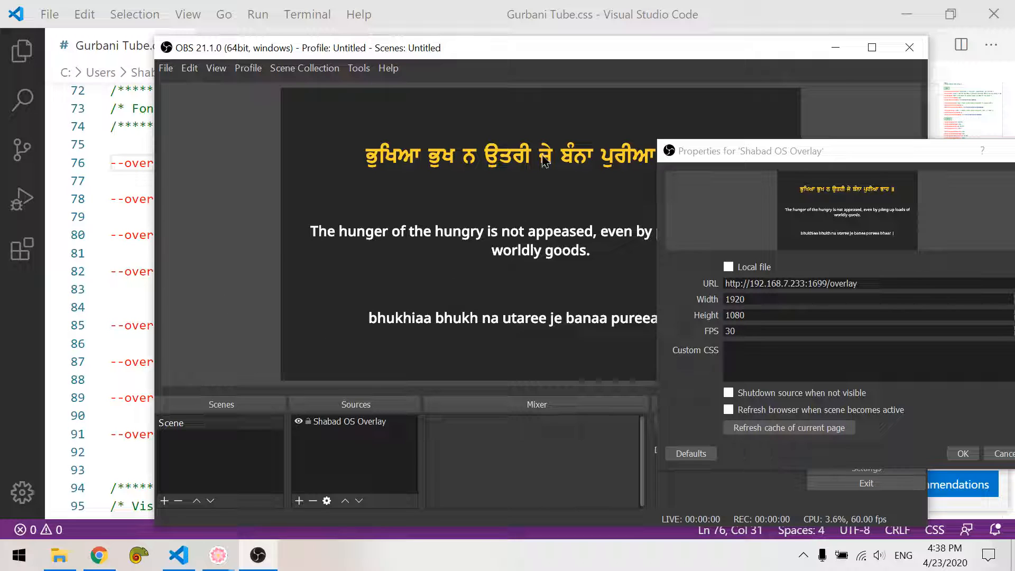
- In Visual Studio Code, set the overlay-secondary-font-size factor to 0.45 and save, then in OBS refresh the overlay page cache and accept the source properties
key("alt")
key("alt+Tab")
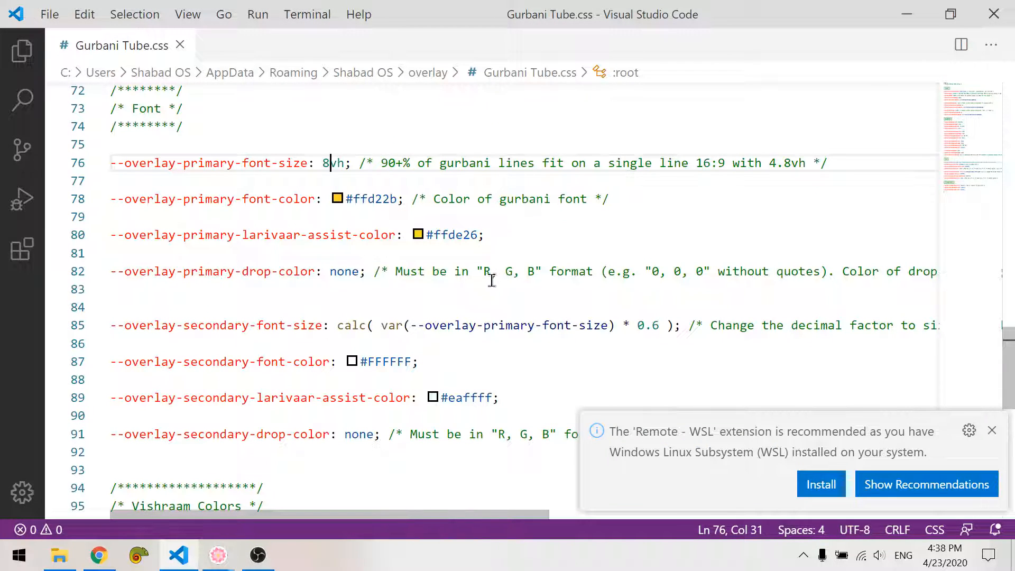
left_click(653, 326)
key("shift+Right")
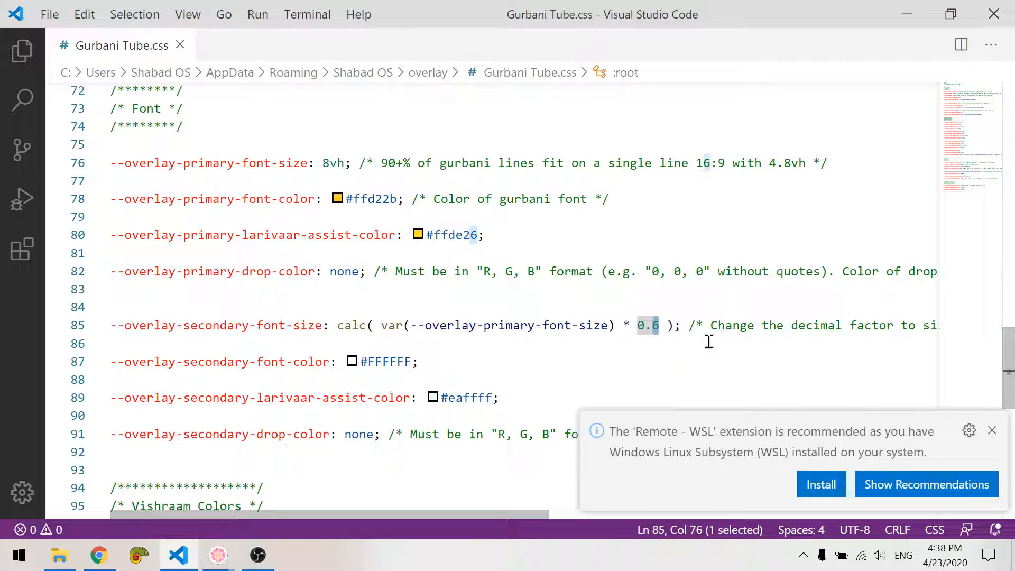
type("45")
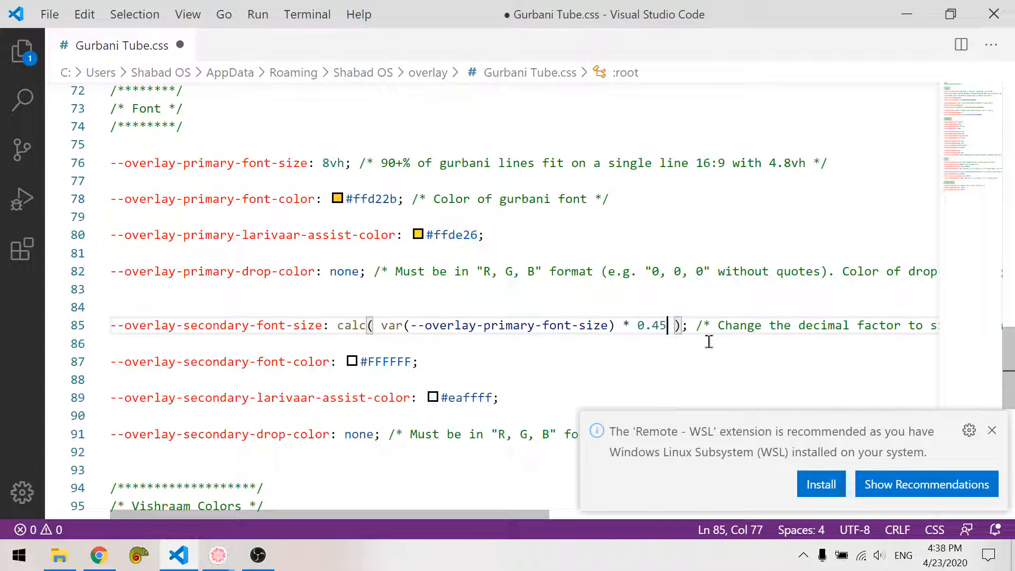
key("ctrl+s")
key("alt+Tab")
left_click(793, 429)
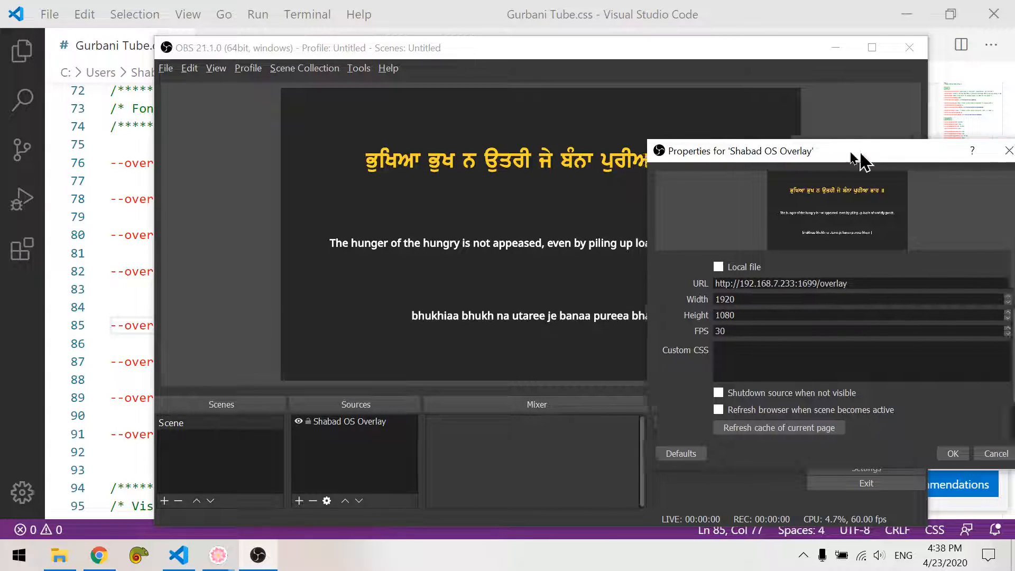
left_click_drag(872, 154, 675, 154)
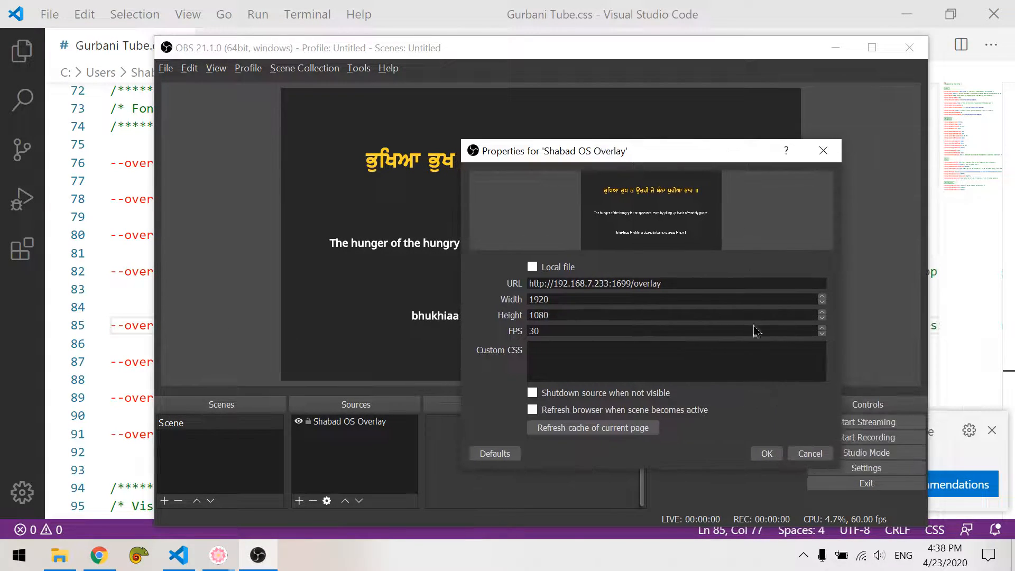
left_click(766, 457)
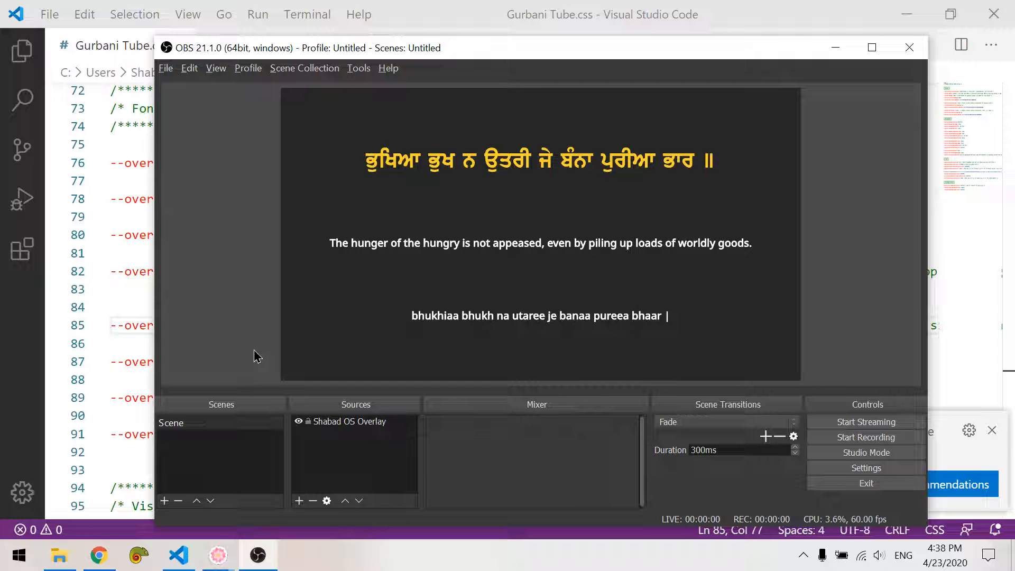
- Add a new Audio Input Capture source that uses the Microphone Array (Realtek High Definition Audio(SST)) device
left_click(300, 500)
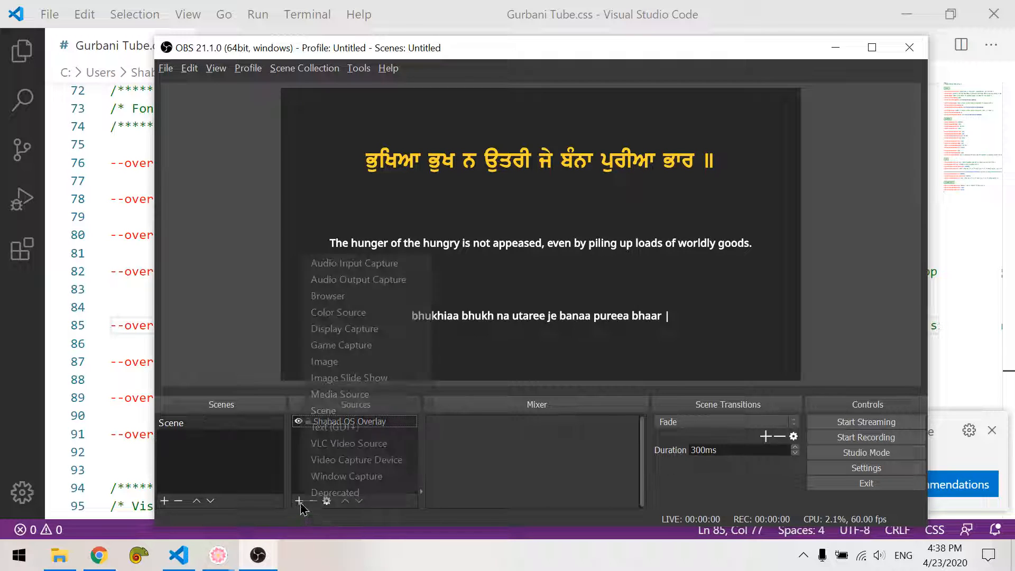
left_click(339, 264)
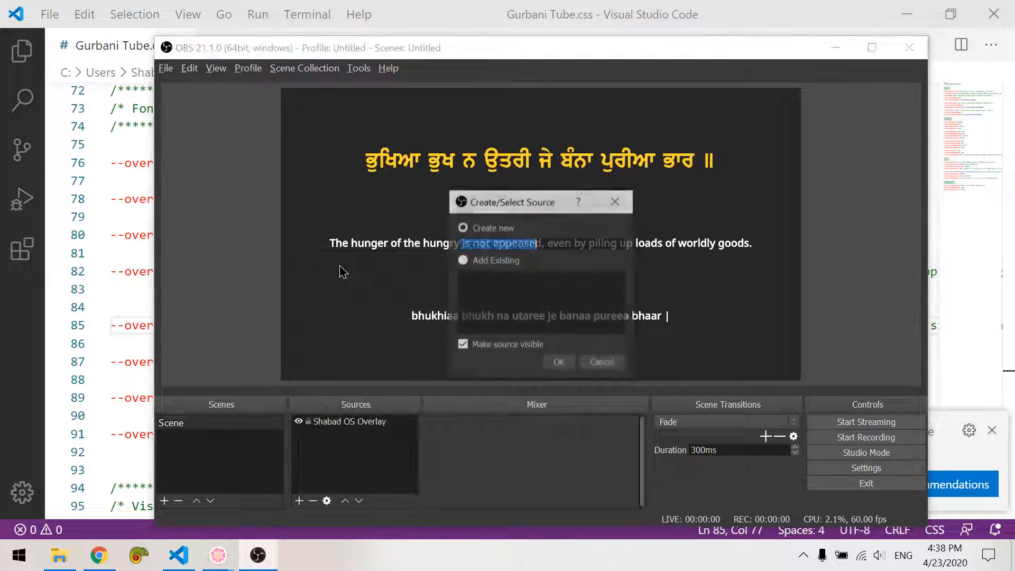
left_click(560, 363)
left_click(514, 356)
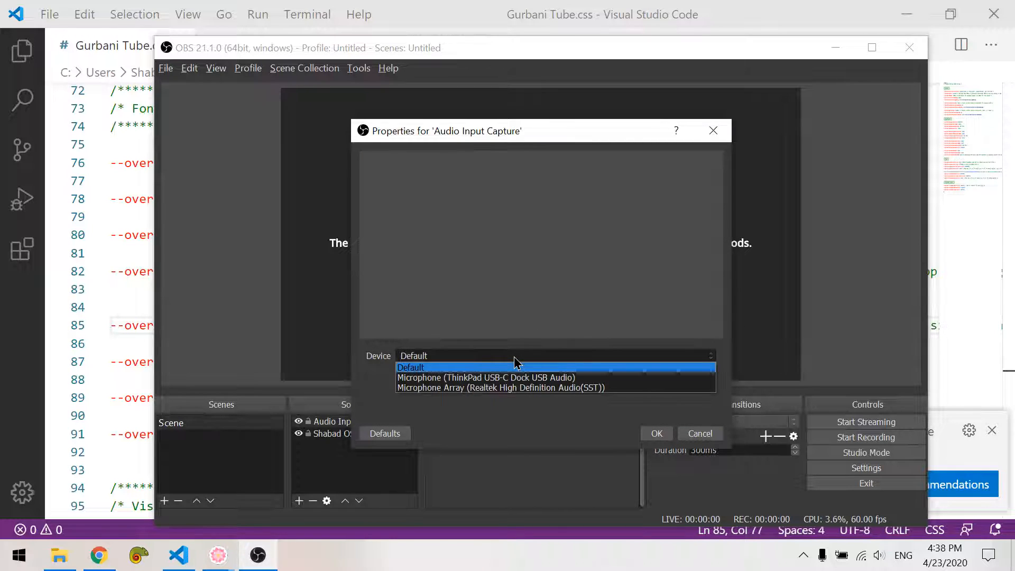
left_click(521, 388)
left_click(656, 434)
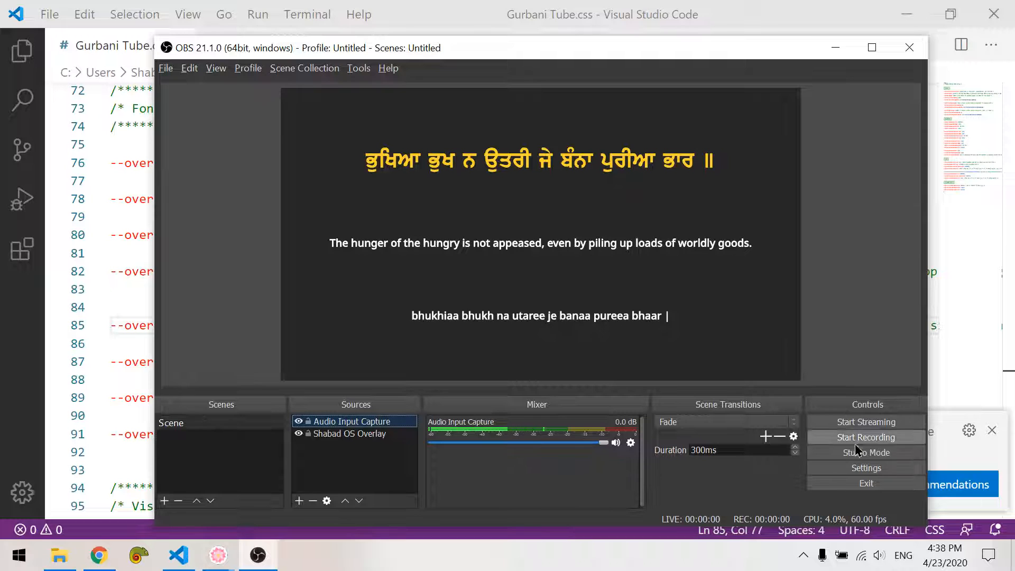
- Set the streaming service to YouTube / YouTube Gaming in the stream settings and accept the settings
left_click(866, 470)
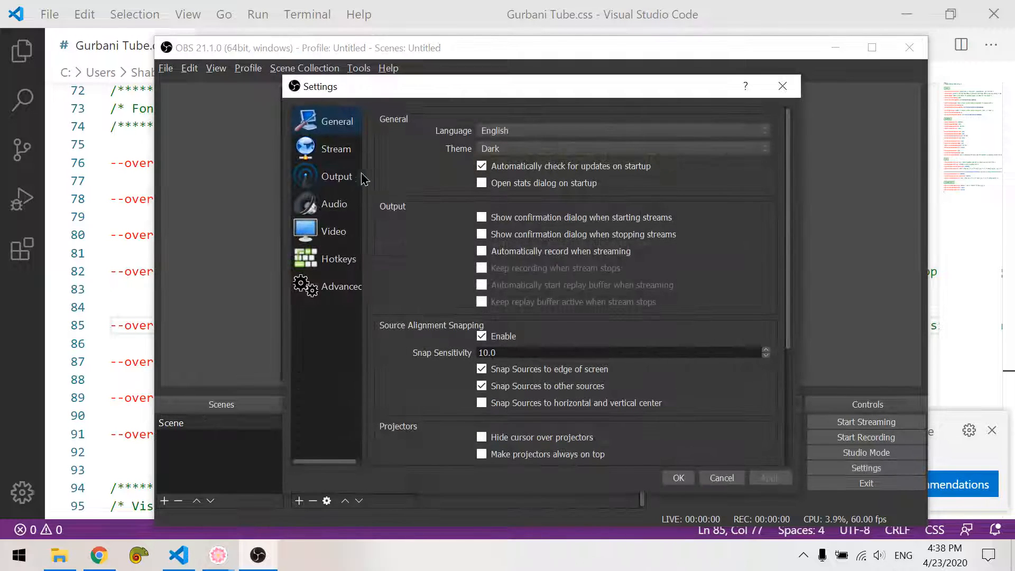
left_click(334, 148)
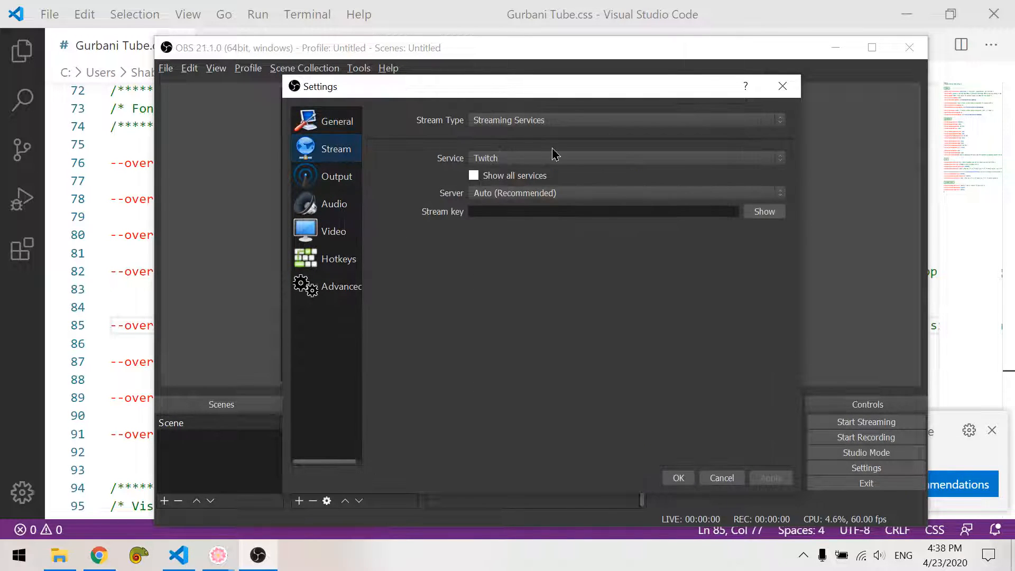
left_click(549, 157)
left_click(542, 180)
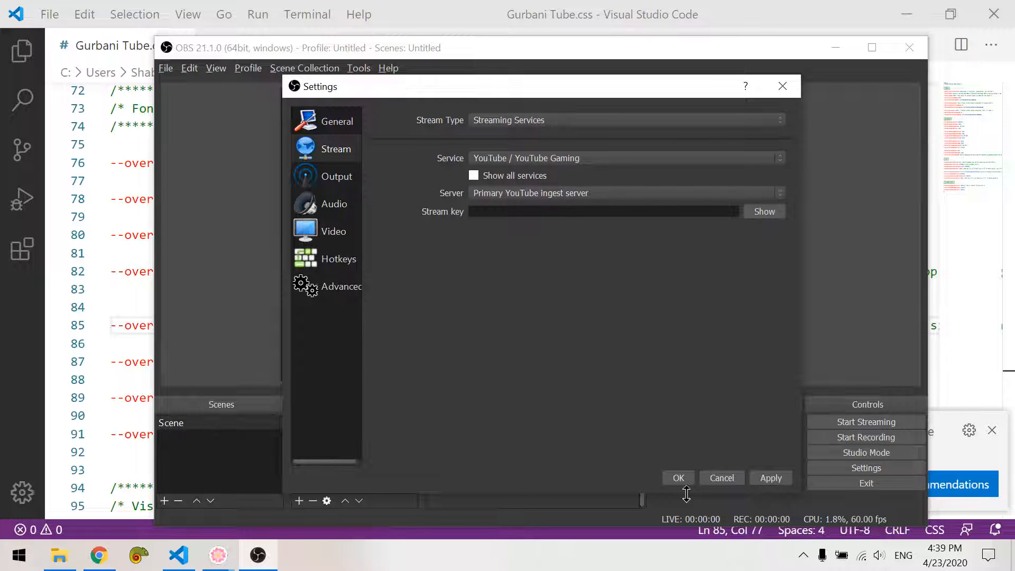
left_click(678, 478)
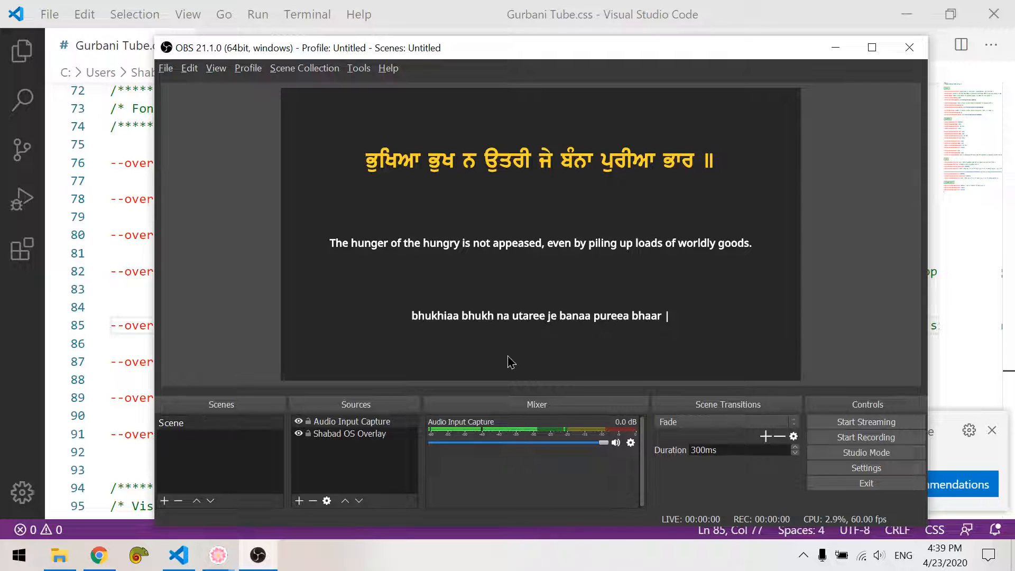
- Add a new Color Source named Bottom Bar to the scene
left_click(299, 501)
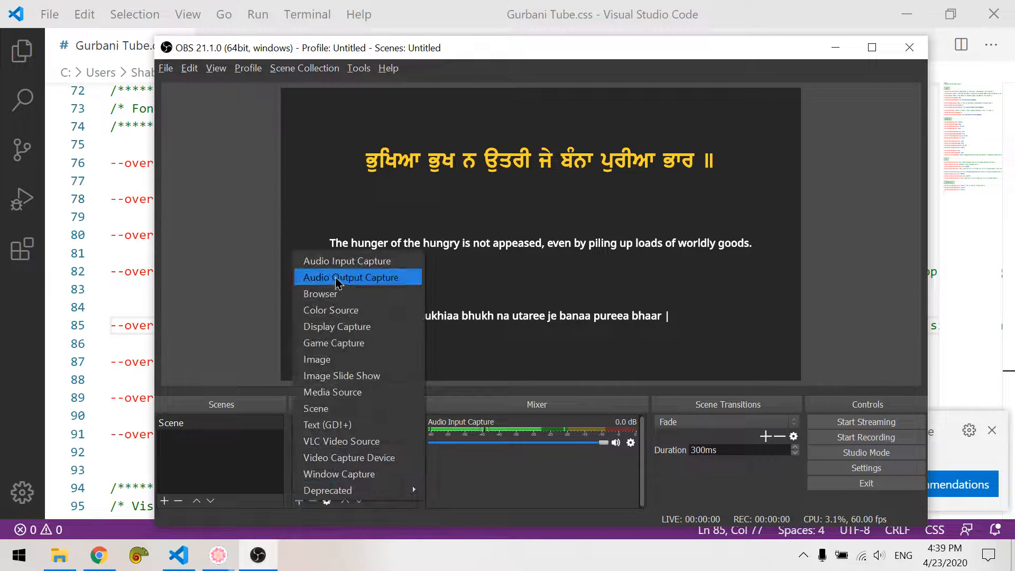
left_click(355, 315)
type("Ba")
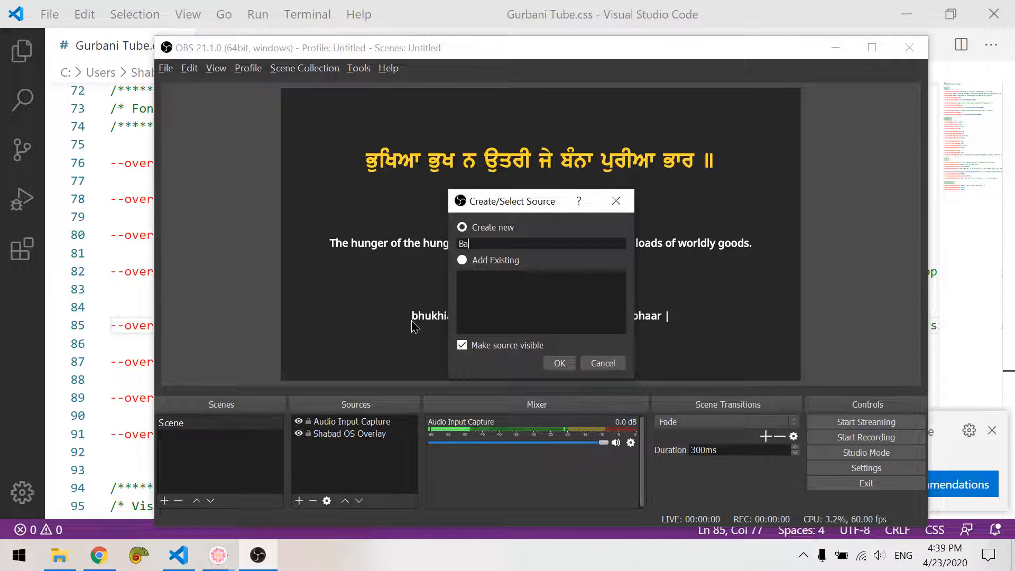
type("ckground")
key("ctrl+a")
type("Bottom Bar")
key("Return")
- Set the Bottom Bar's color to dark grey #1b1b1b with an alpha channel of 200
left_click(560, 361)
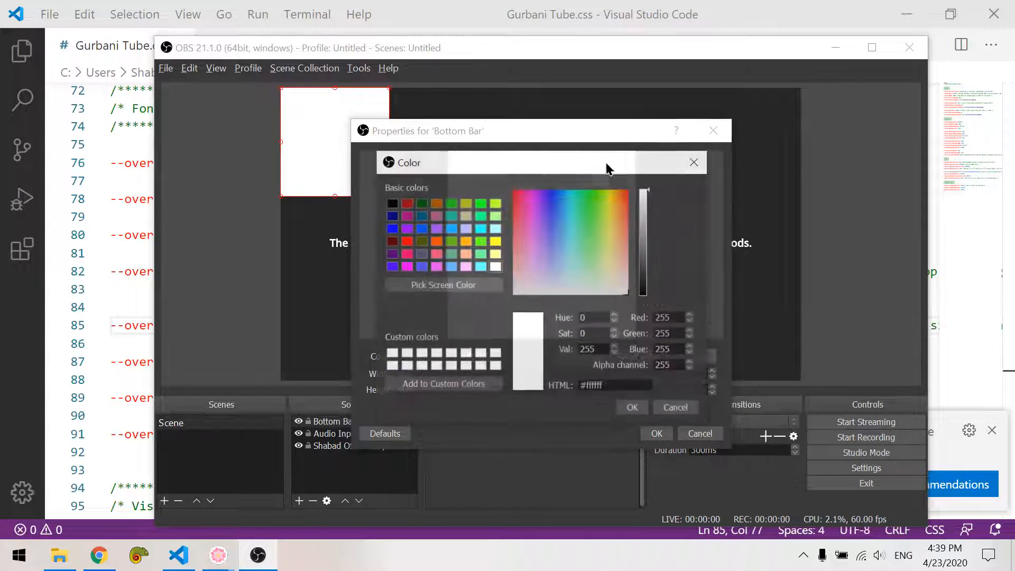
left_click_drag(600, 170, 729, 170)
left_click(773, 285)
double_click(797, 364)
type("200")
left_click(762, 407)
- Set the Bottom Bar's width to 1920 and its height to 250
double_click(454, 373)
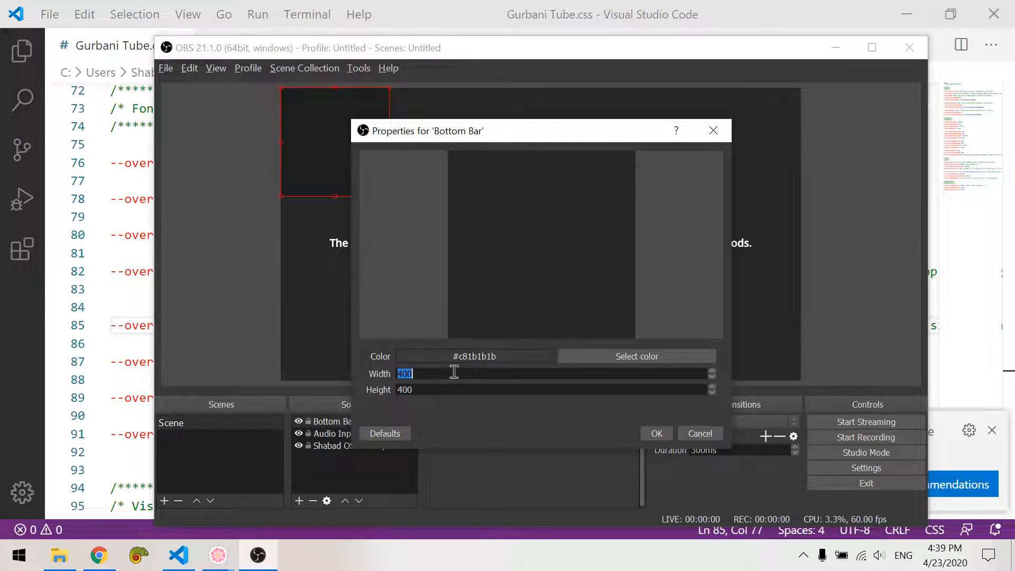
type("1920")
key("Tab")
type("250")
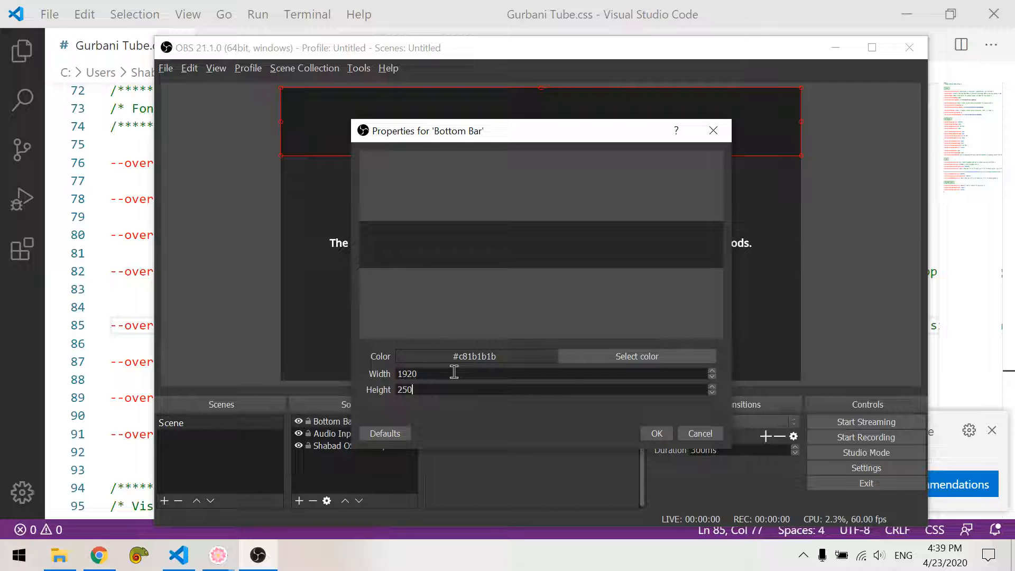
- Accept the Bottom Bar's properties and move the bar to the lower edge of the canvas
left_click(654, 433)
left_click_drag(438, 124, 433, 338)
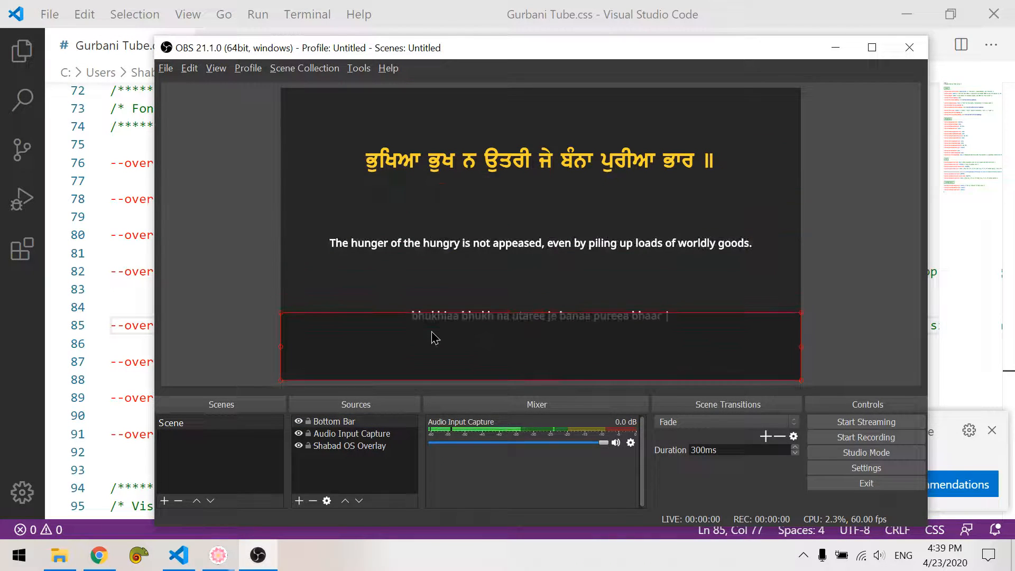
left_click(200, 319)
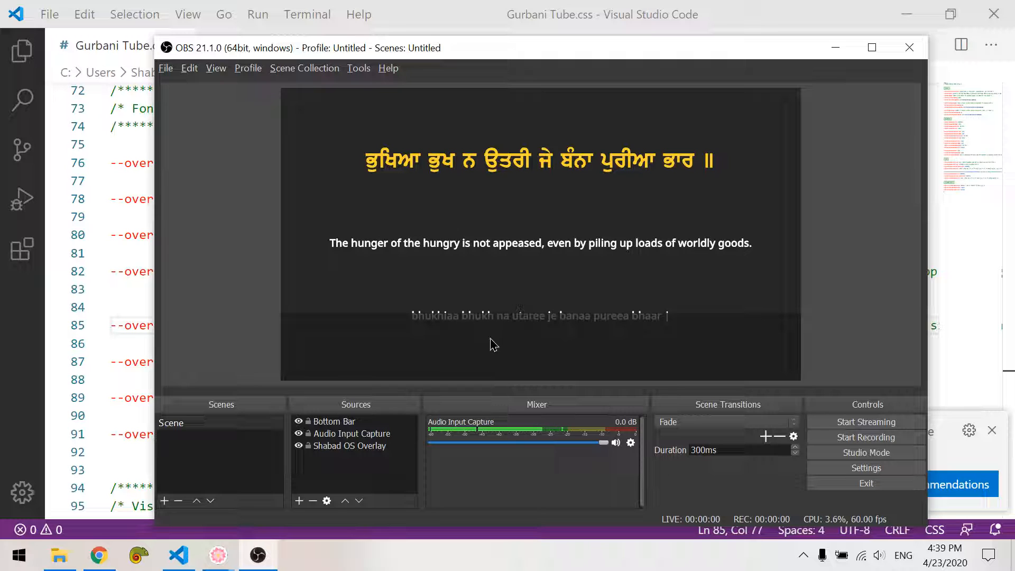
- Set the Shabad OS Overlay source's height to 830
left_click(349, 447)
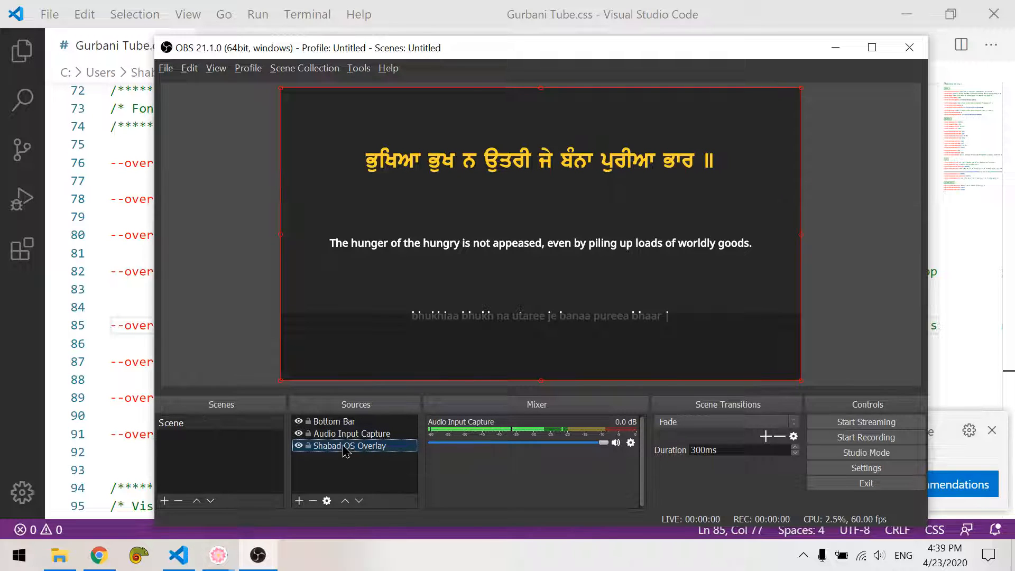
double_click(349, 447)
left_click_drag(549, 136, 752, 161)
double_click(656, 373)
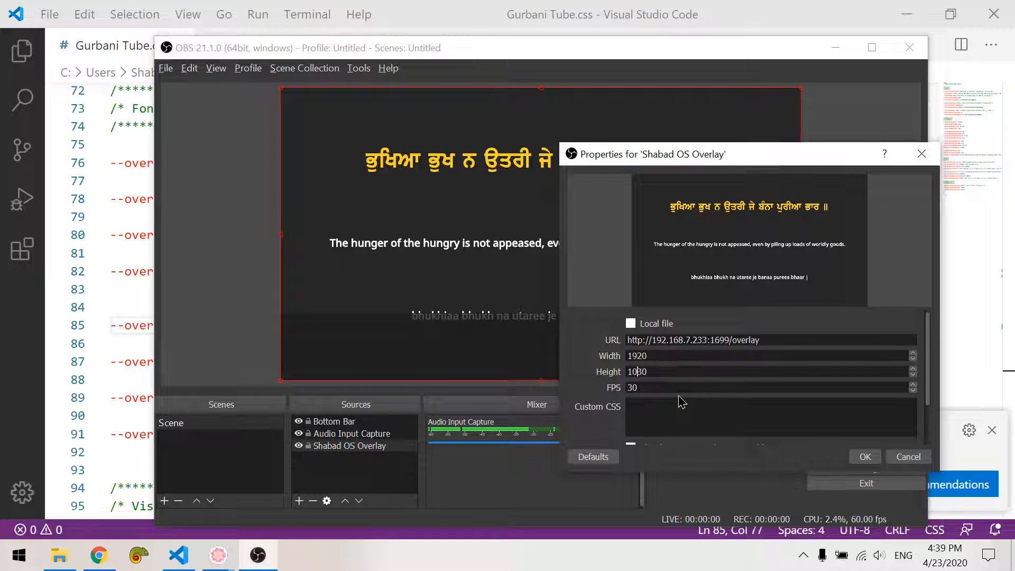
type("8")
key("Return")
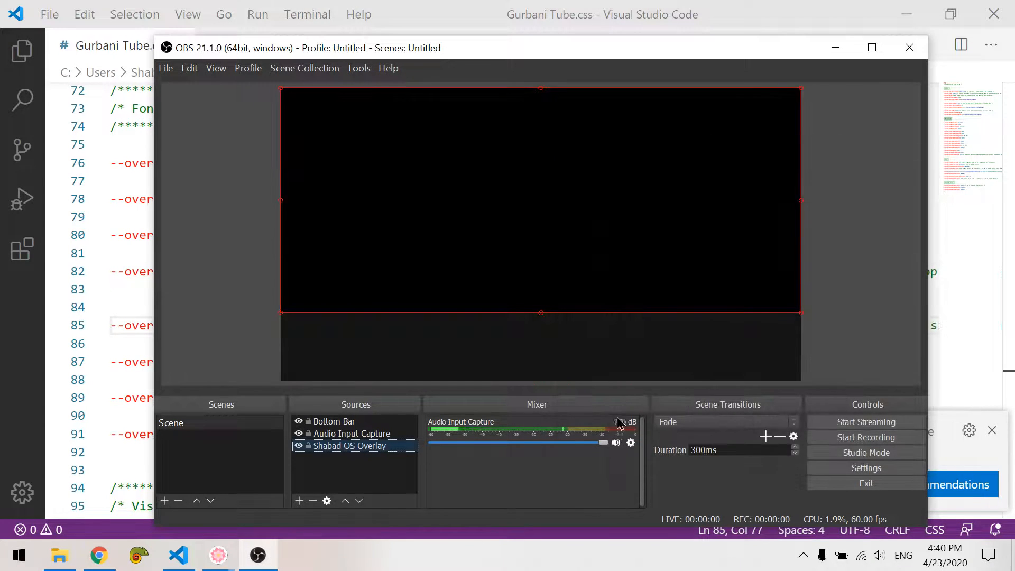
left_click(219, 258)
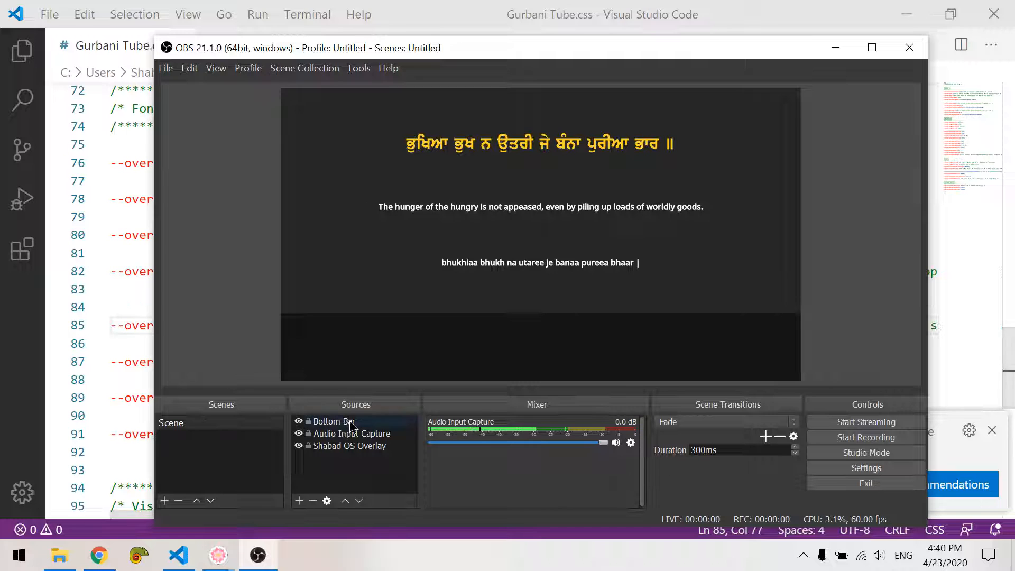
- Set the Shabad OS Overlay source's height back to 1080
double_click(350, 445)
double_click(447, 351)
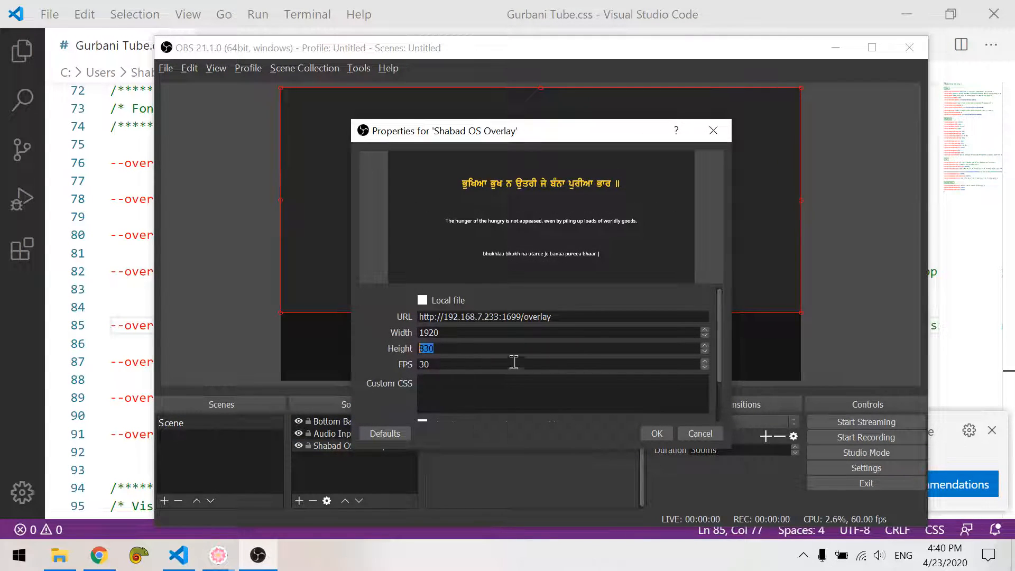
key("Return")
- In Visual Studio Code, append an .overlay rule with padding-bottom: 30vh; to the end of Gurbani Tube.css and save the file
left_click(134, 350)
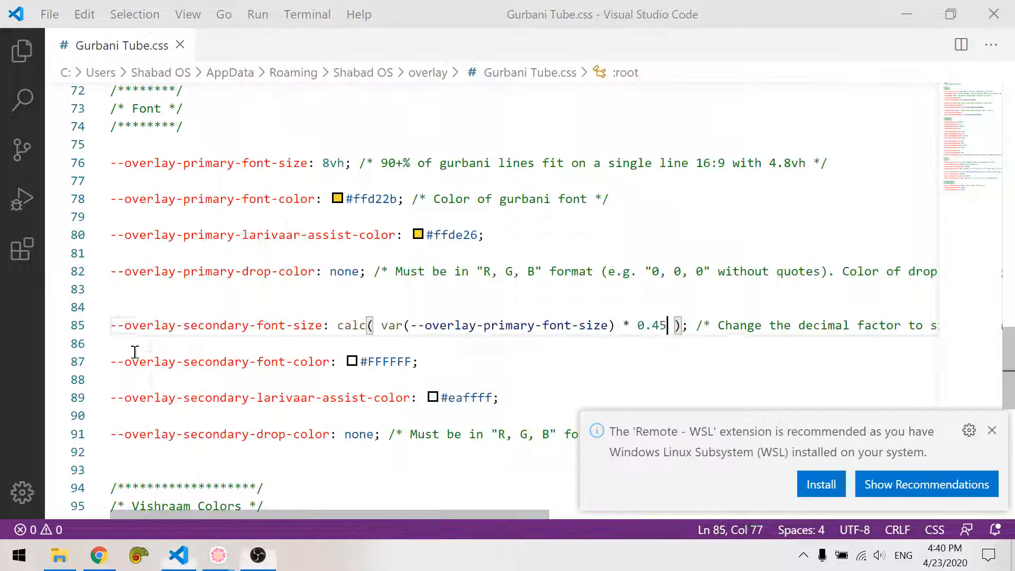
scroll(215, 362, "down", 12)
scroll(216, 363, "up", 3)
left_click(216, 362)
key("Return")
key("Return")
type(".overlay {")
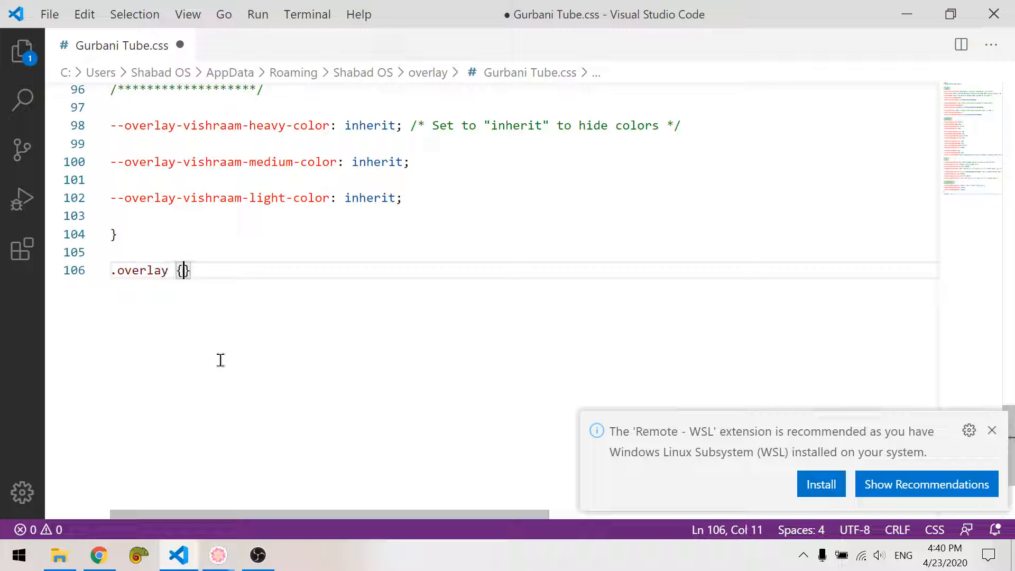
key("Return")
type("padding-bot")
key("Return")
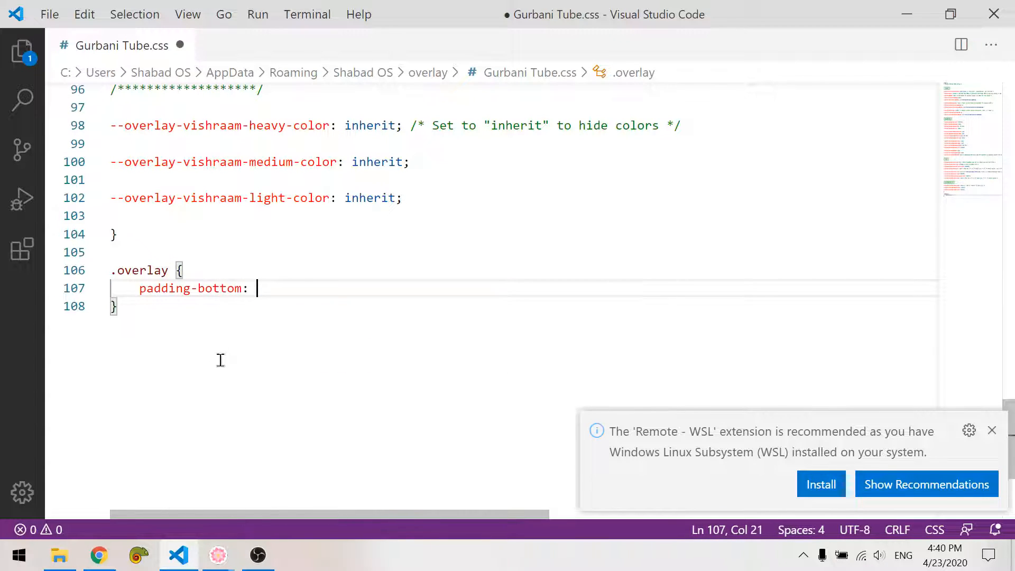
type("30vh;")
key("ctrl+s")
- Switch to OBS and refresh the Shabad OS Overlay source's page cache, moving its properties dialog off the preview
key("alt+Tab")
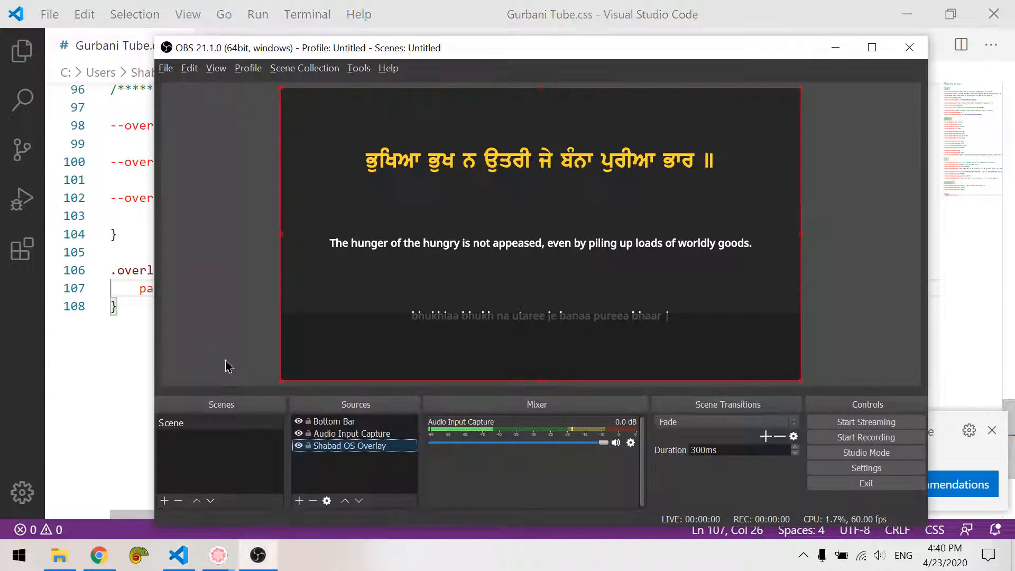
double_click(368, 442)
scroll(401, 378, "down", 3)
left_click(449, 406)
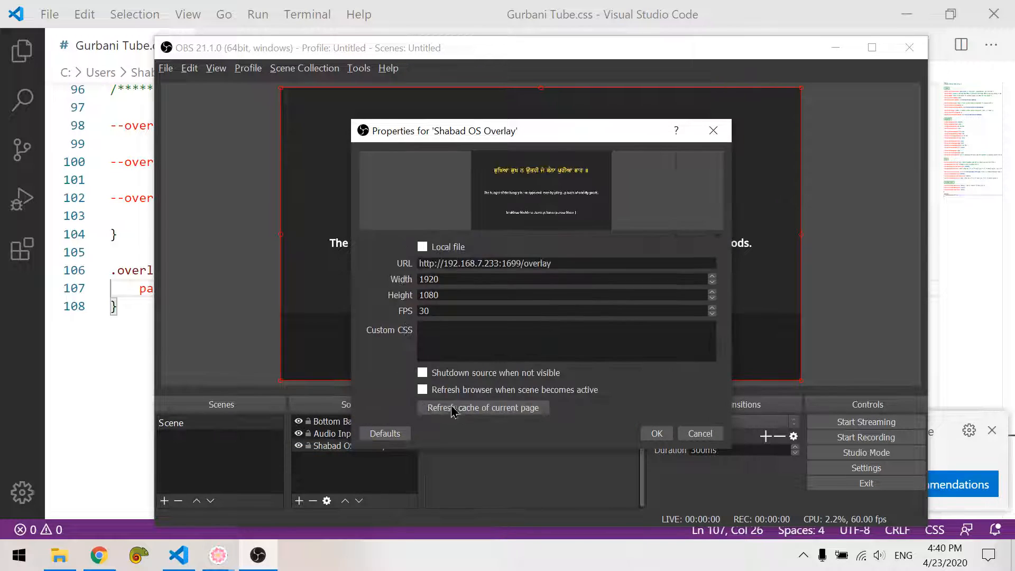
left_click_drag(490, 136, 788, 171)
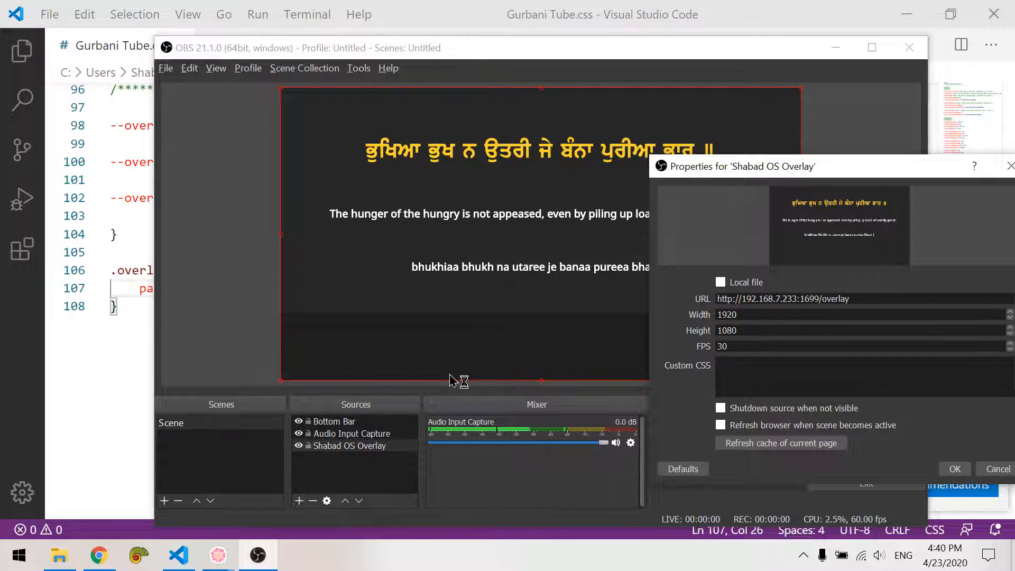
- Inspect the Shabad OS overlay page's element structure in Chrome, then return to OBS
left_click(99, 555)
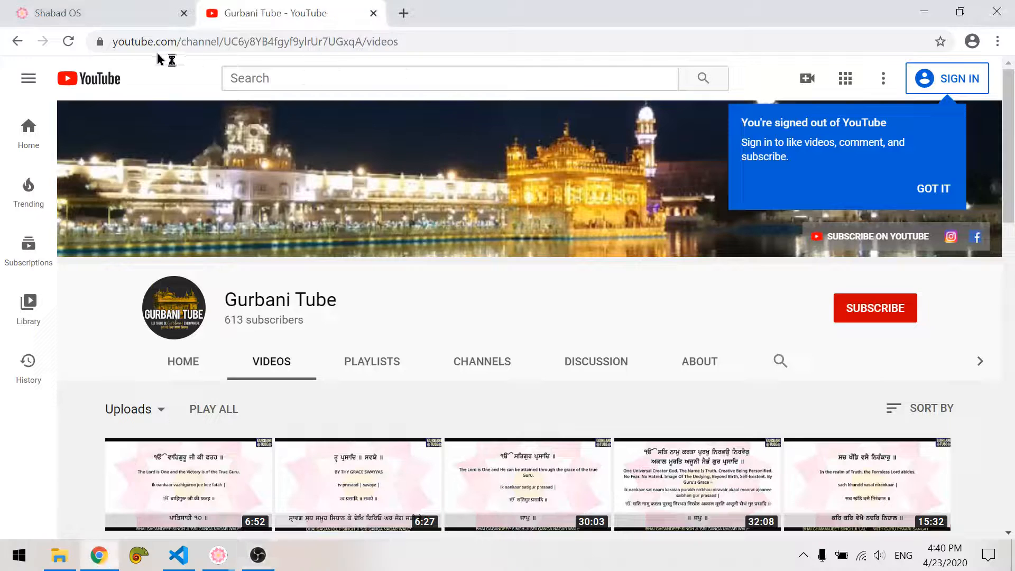
left_click(127, 8)
right_click(542, 109)
left_click(622, 295)
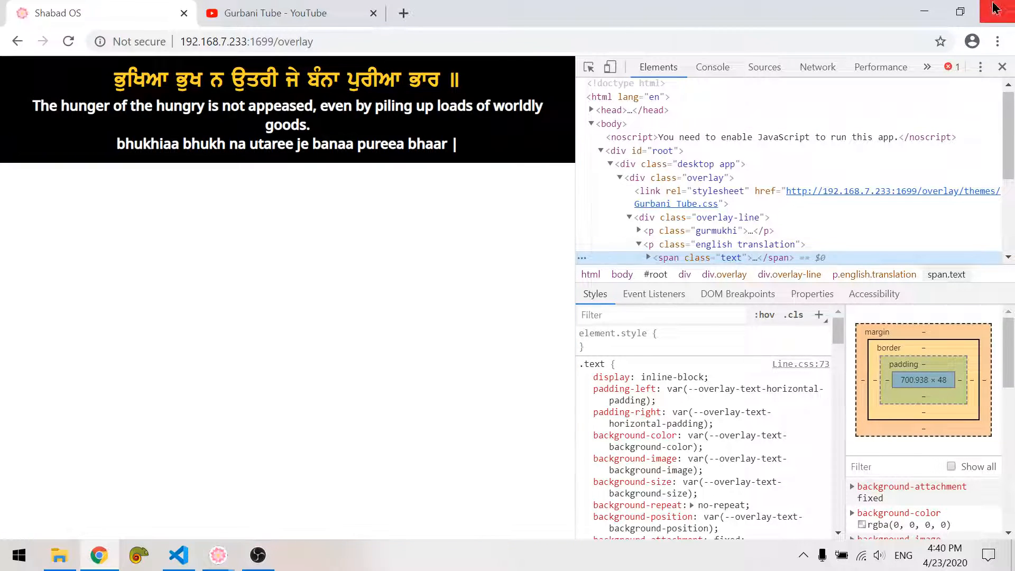
left_click(924, 11)
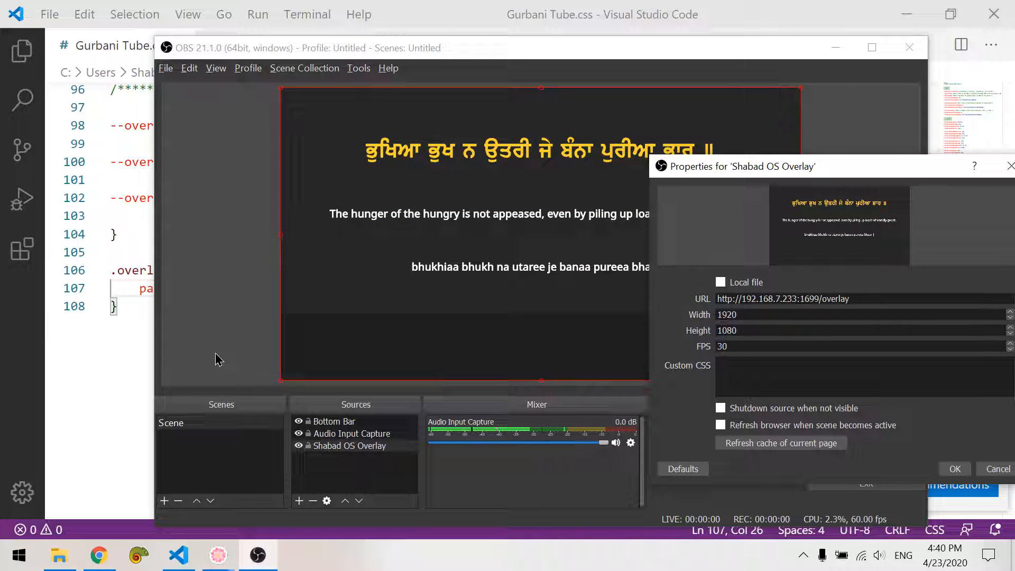
left_click(218, 360)
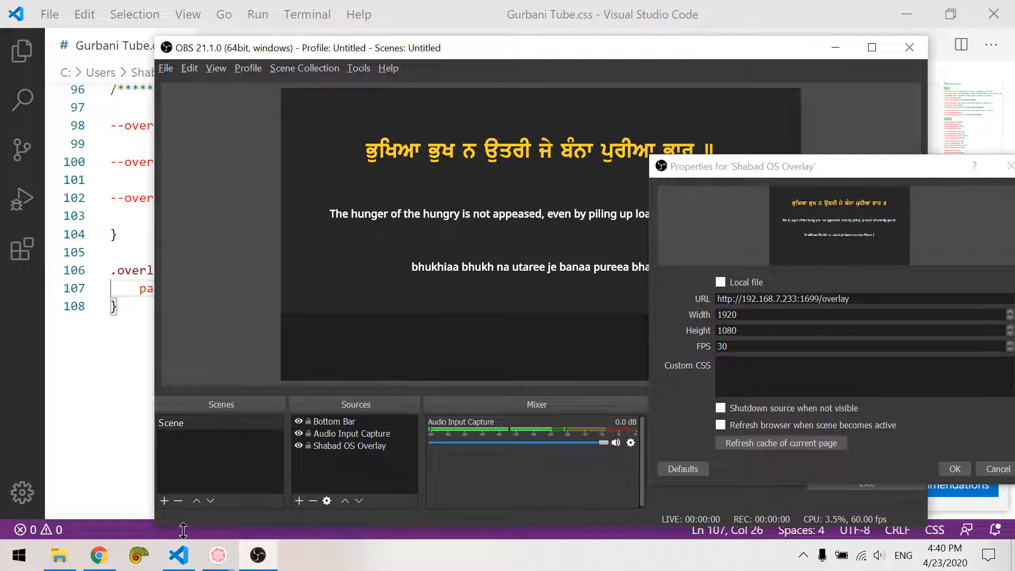
- In Chrome, open the Gurbani Tube channel's logo image in a new tab and copy its address
left_click(99, 555)
left_click(293, 16)
right_click(180, 310)
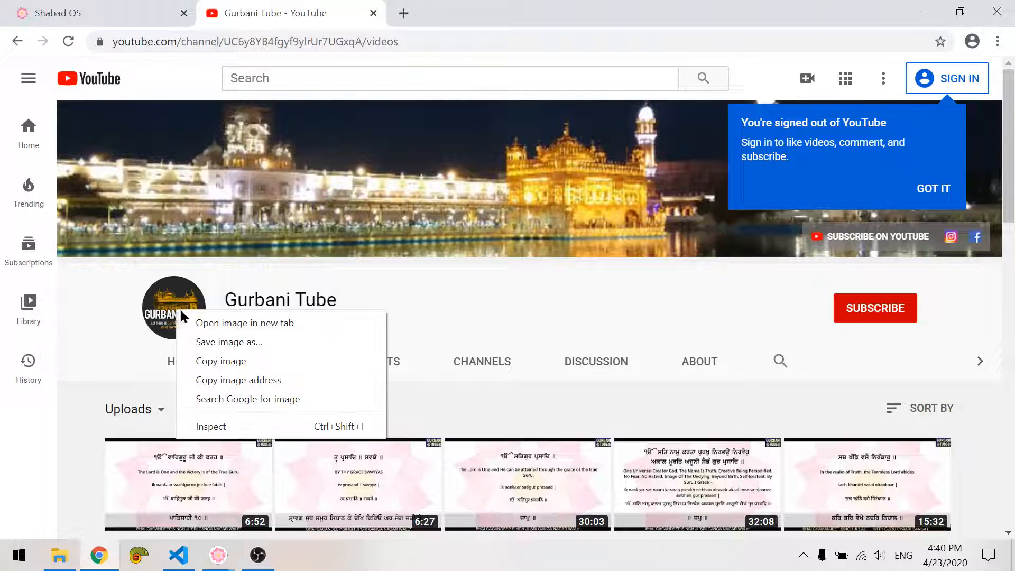
left_click(220, 323)
left_click(444, 14)
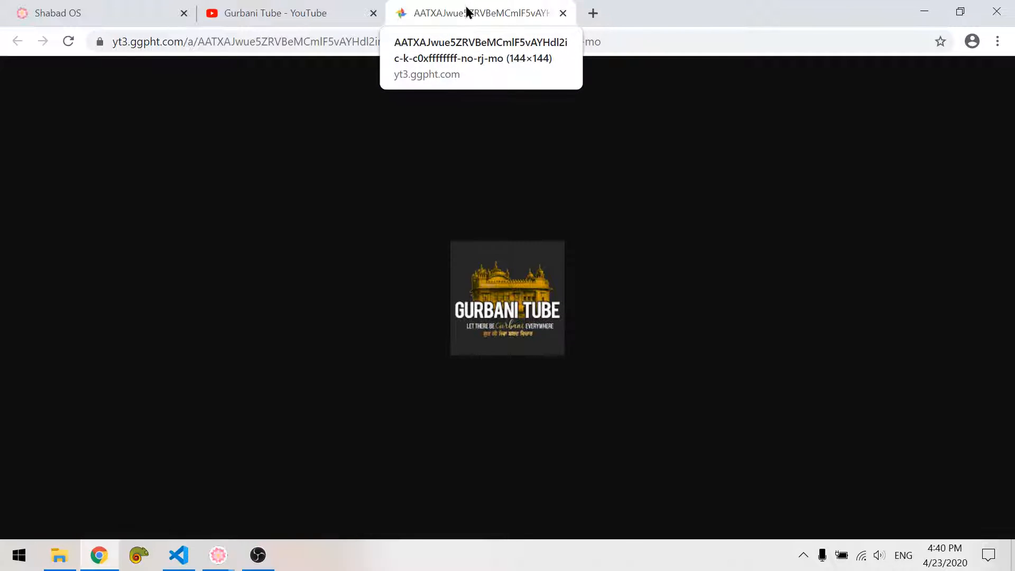
key("ctrl+l")
key("ctrl+c")
- Switch to OBS, accept the overlay's properties and add a new Browser source named Logo
key("alt+Tab")
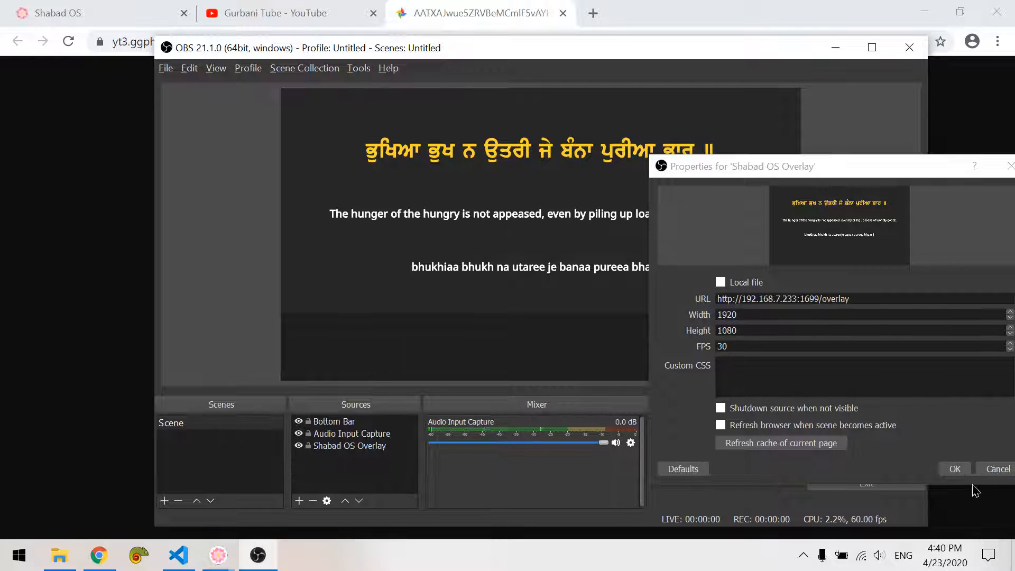
left_click(969, 473)
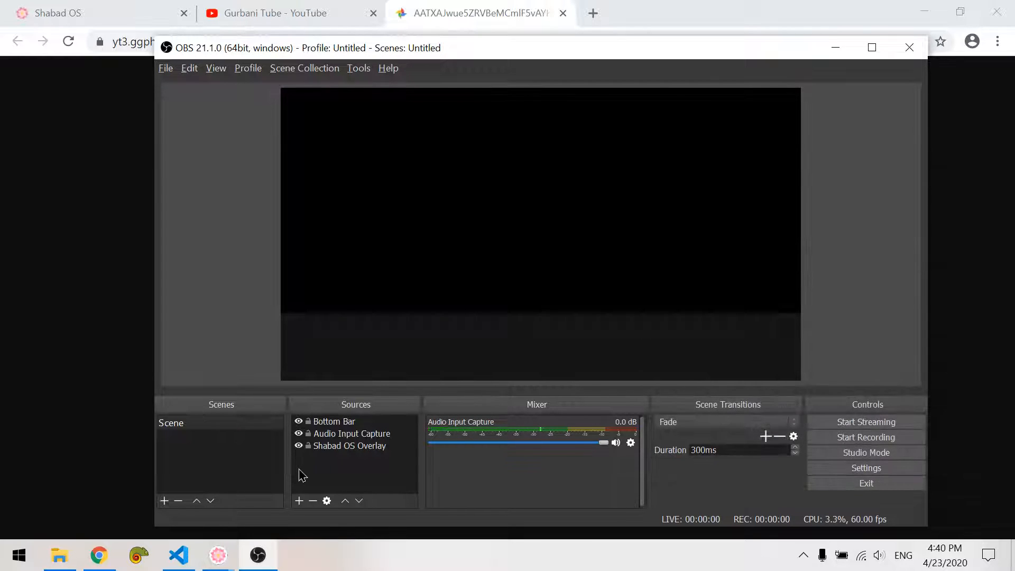
left_click(299, 500)
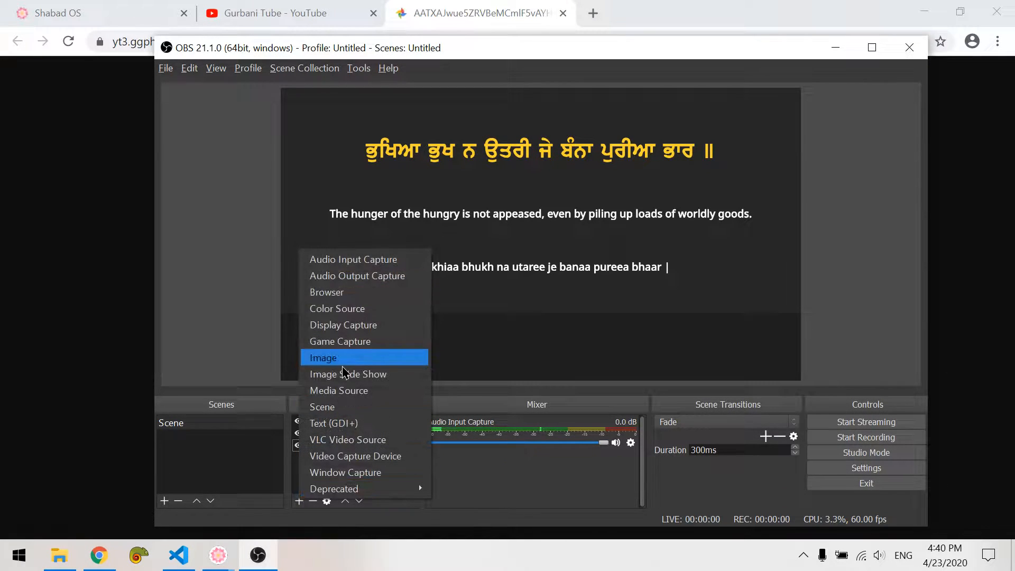
left_click(364, 293)
type("Logo")
key("Return")
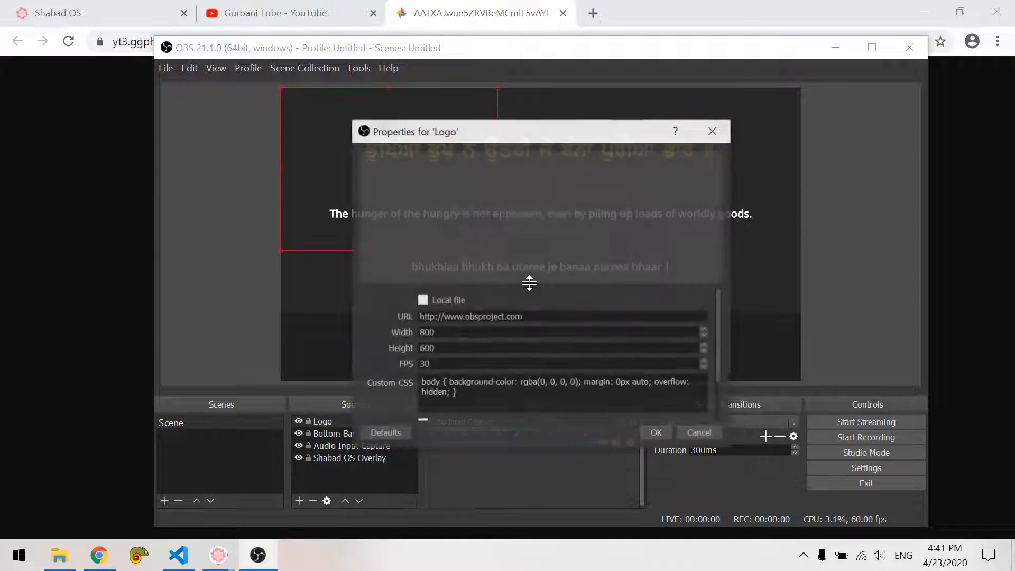
- Give the Logo source the copied image address, a width and height of 144, and empty custom CSS, and accept
triple_click(524, 317)
key("ctrl+v")
left_click(480, 336)
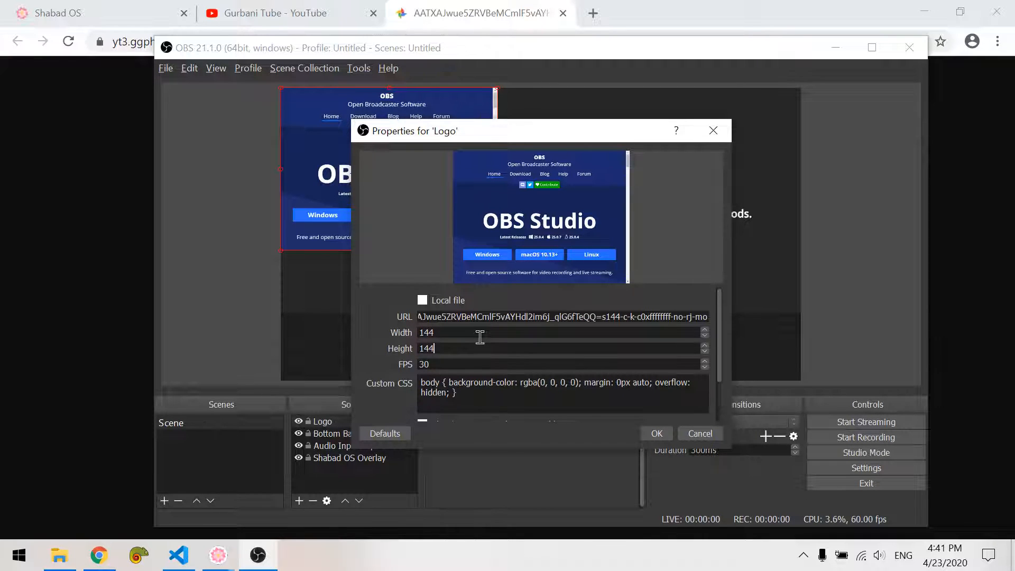
triple_click(566, 400)
key("BackSpace")
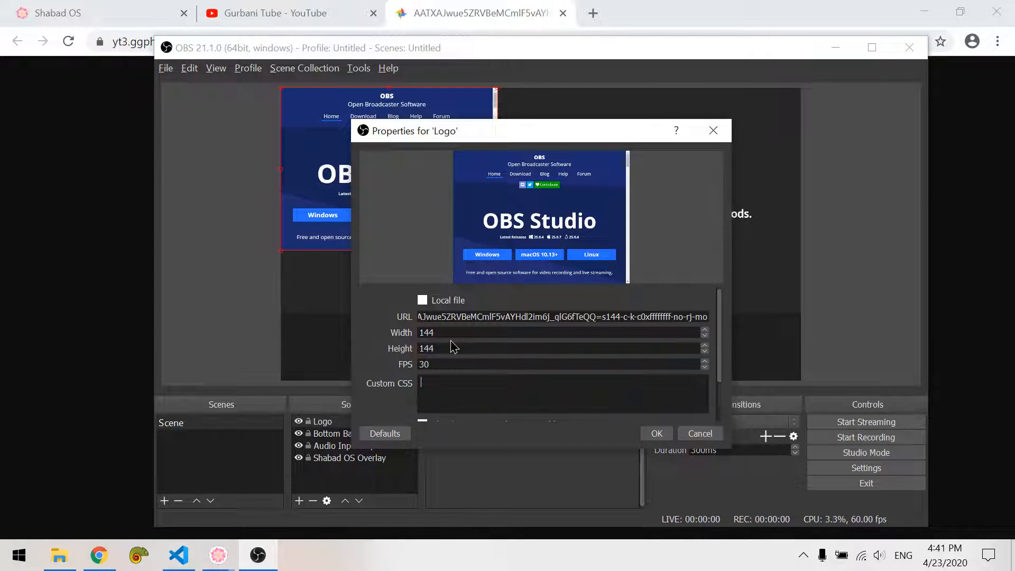
left_click(657, 434)
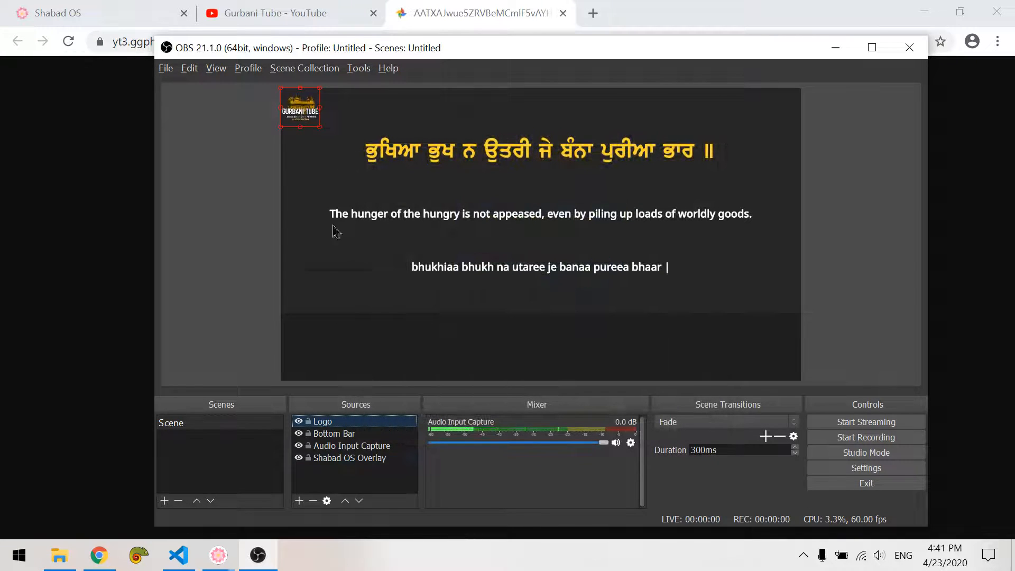
- Position the logo near the left end of the bottom bar, keeping its 144 by 144 size
left_click_drag(304, 111, 317, 357)
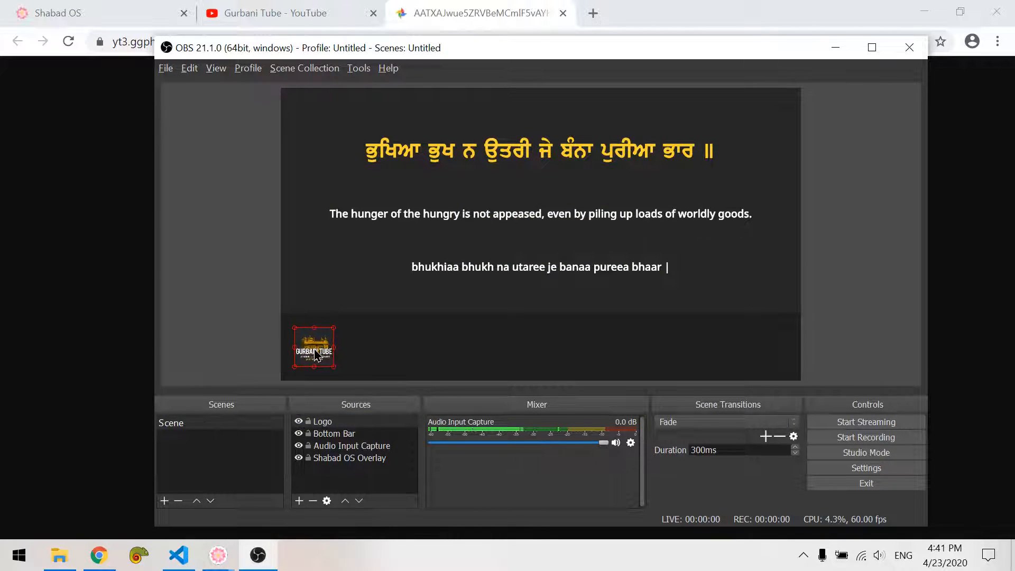
double_click(335, 422)
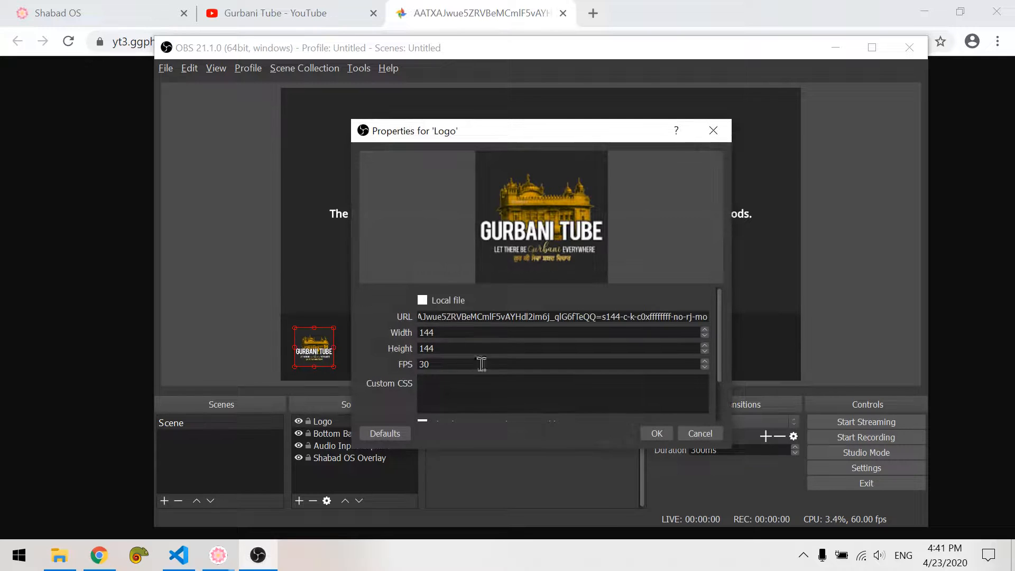
left_click(657, 435)
left_click_drag(317, 360, 319, 358)
left_click(205, 343)
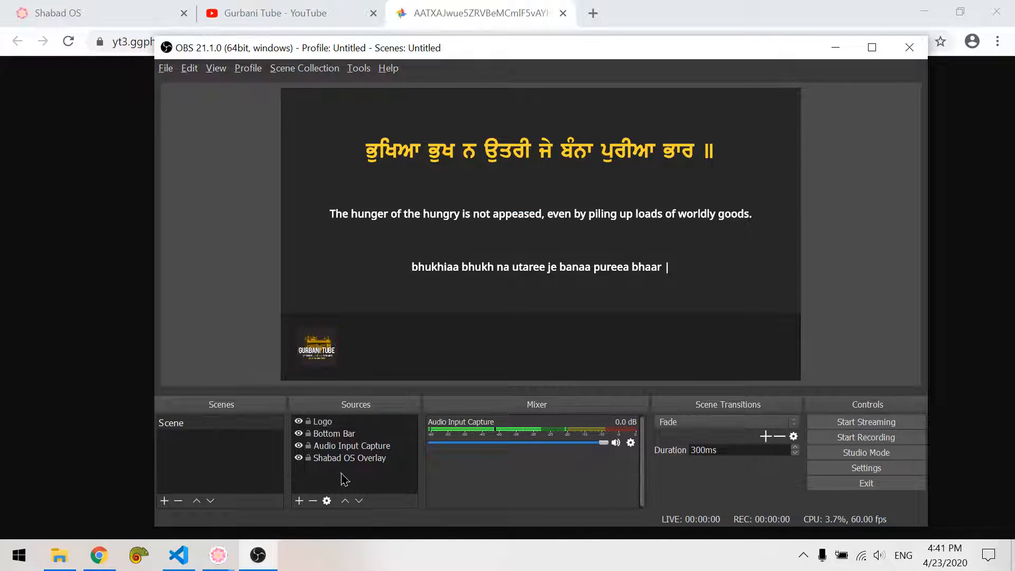
- Add a Text (GDI+) source with its default name and move its properties dialog clear of the preview
left_click(299, 501)
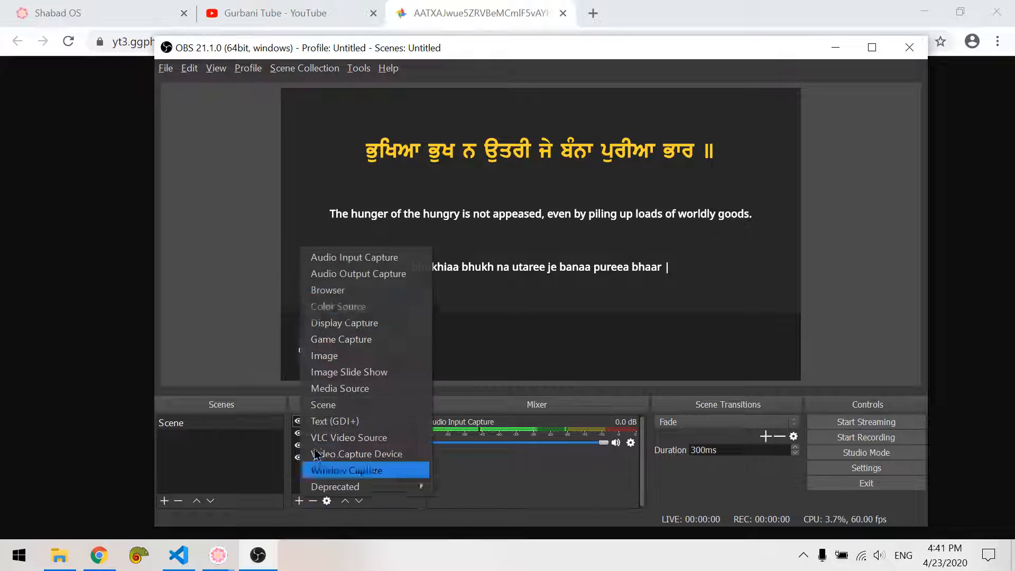
left_click(358, 421)
left_click(555, 363)
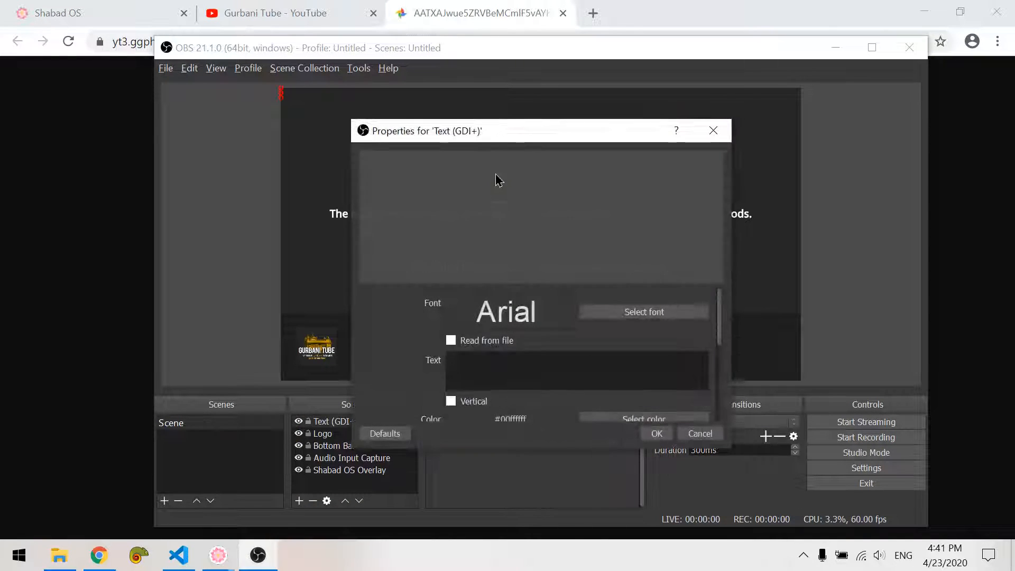
left_click_drag(509, 136, 674, 177)
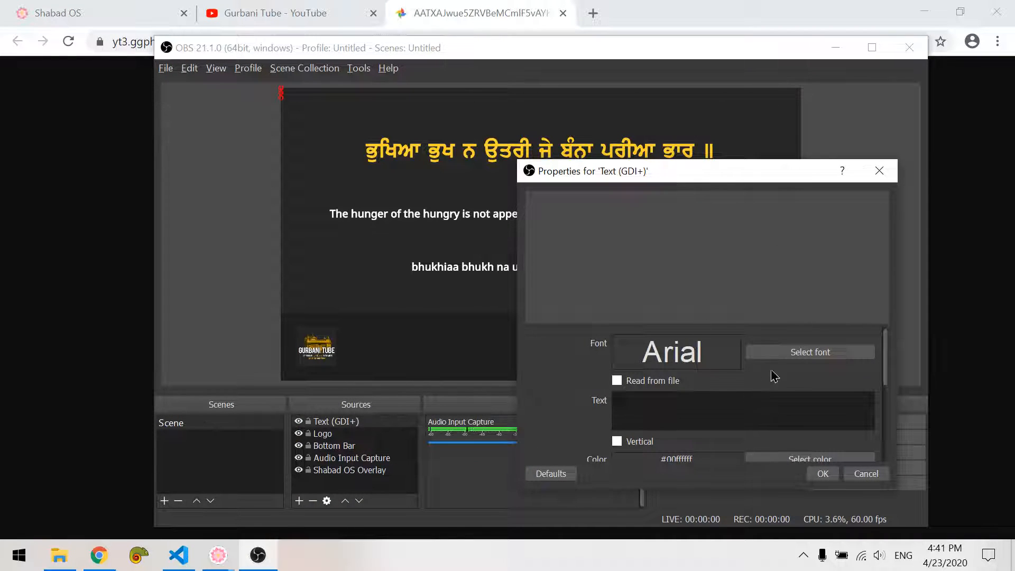
- Enter a microphone emoji followed by the performer's name as the text source's content
left_click(730, 407)
key("super+period")
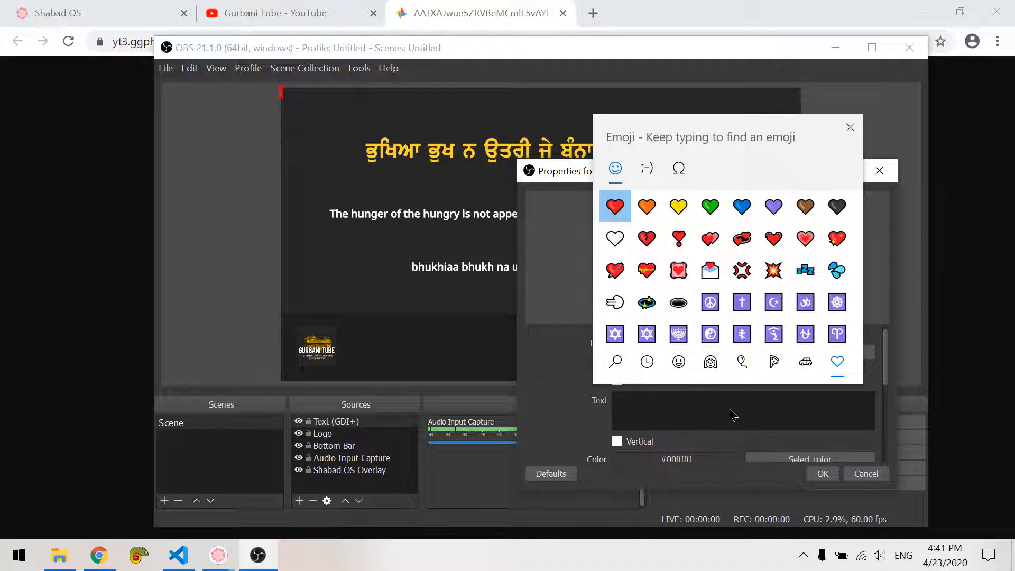
type("micro")
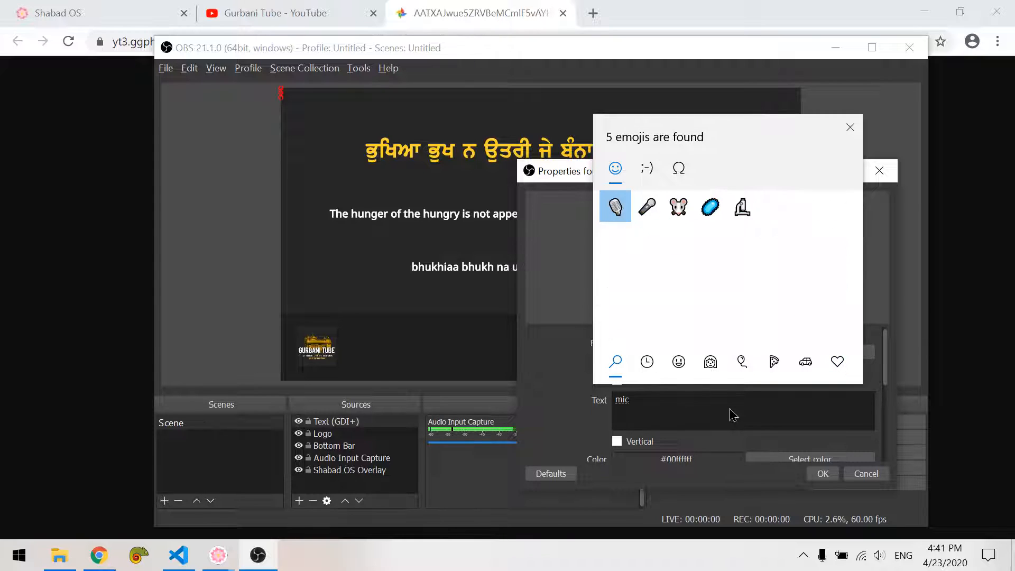
key("Escape")
type("Bhai Singh Ji")
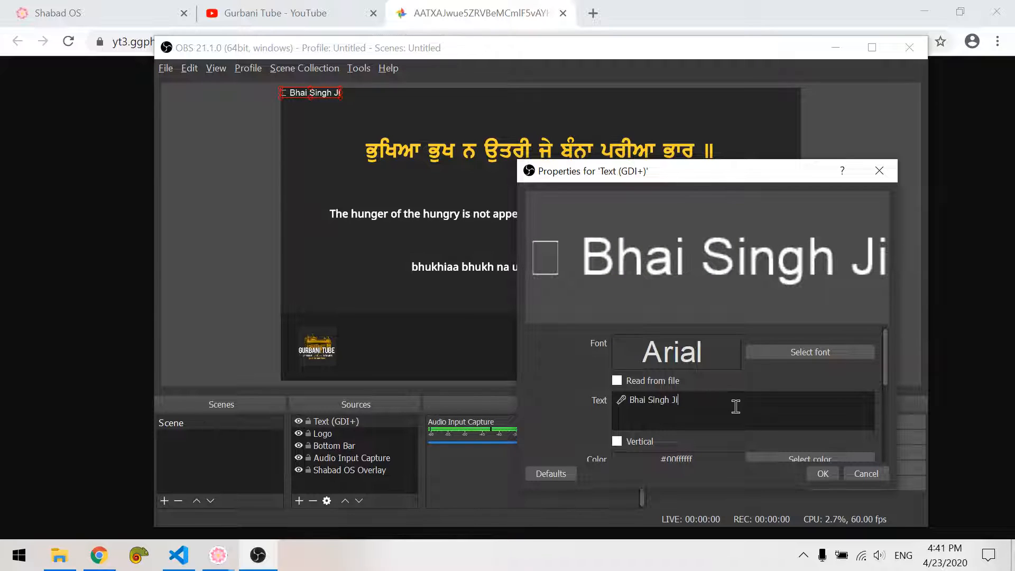
- Set the performer text source's font to Segoe UI Emoji
left_click(805, 352)
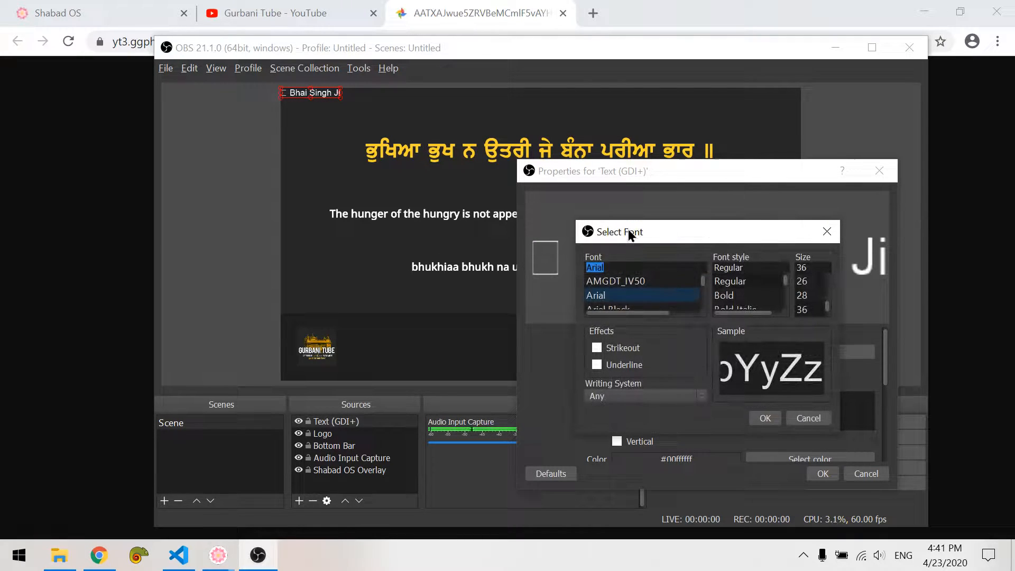
left_click_drag(634, 231, 805, 241)
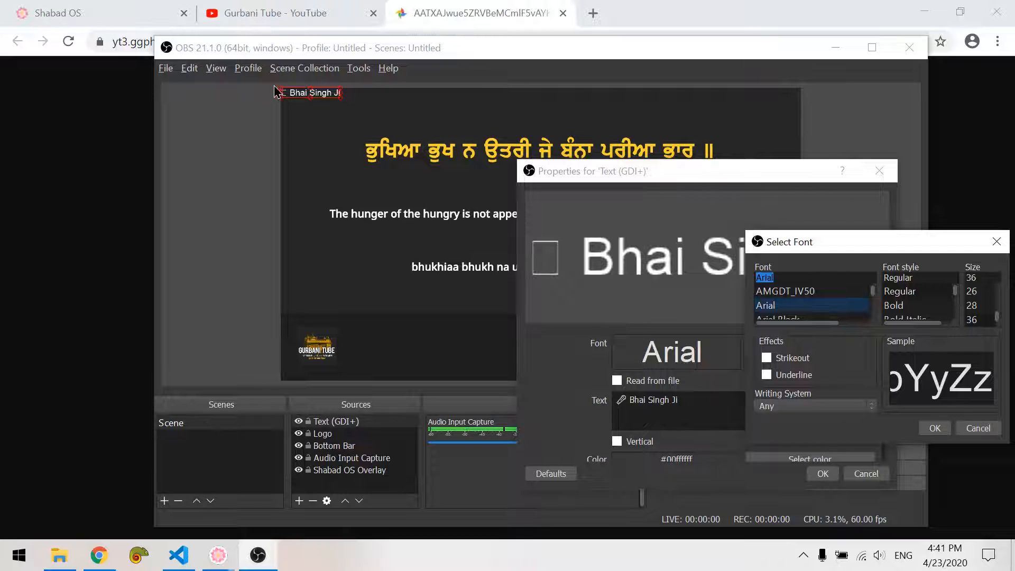
left_click_drag(838, 246, 742, 79)
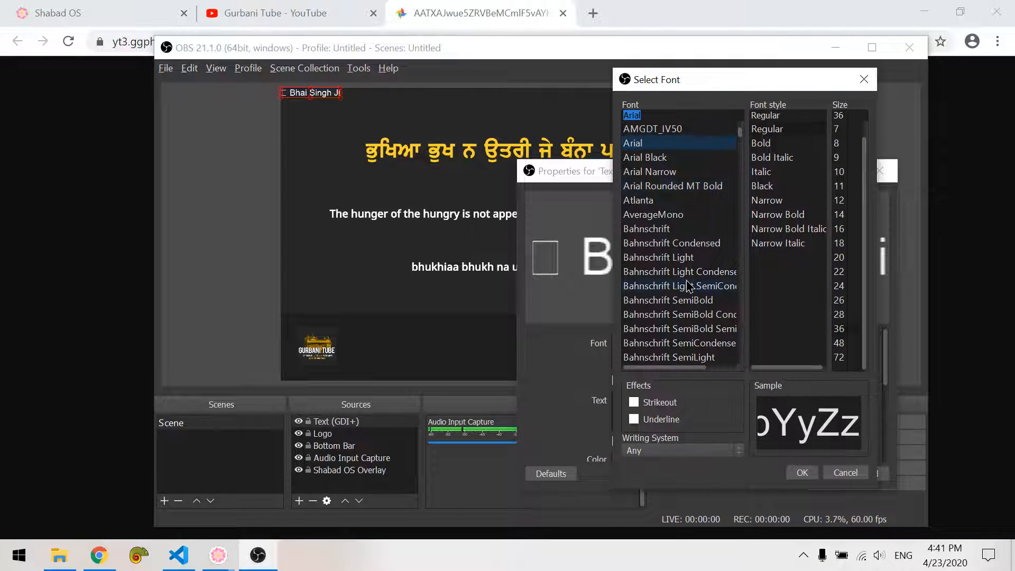
type("se")
scroll(690, 286, "down", 4)
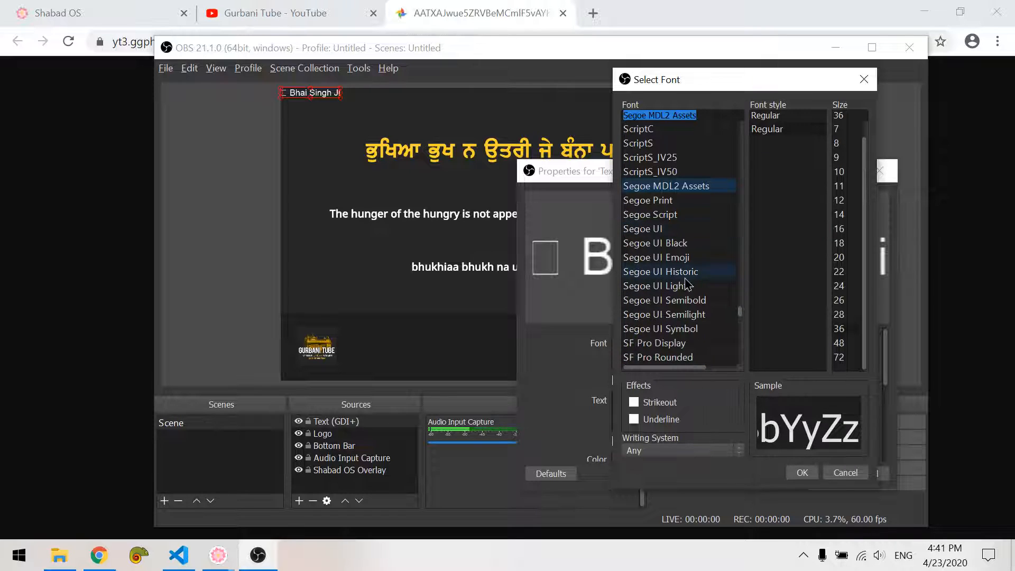
left_click(692, 261)
left_click(788, 473)
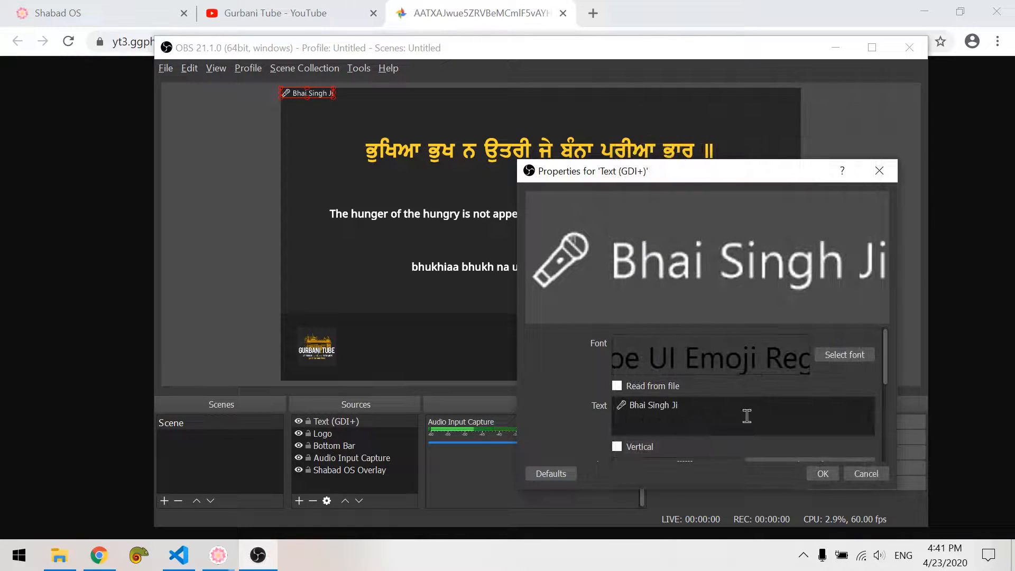
- Set the performer text's font size to 48, accept the properties, and place the text on the bottom bar beside the logo
left_click(848, 355)
left_click(803, 311)
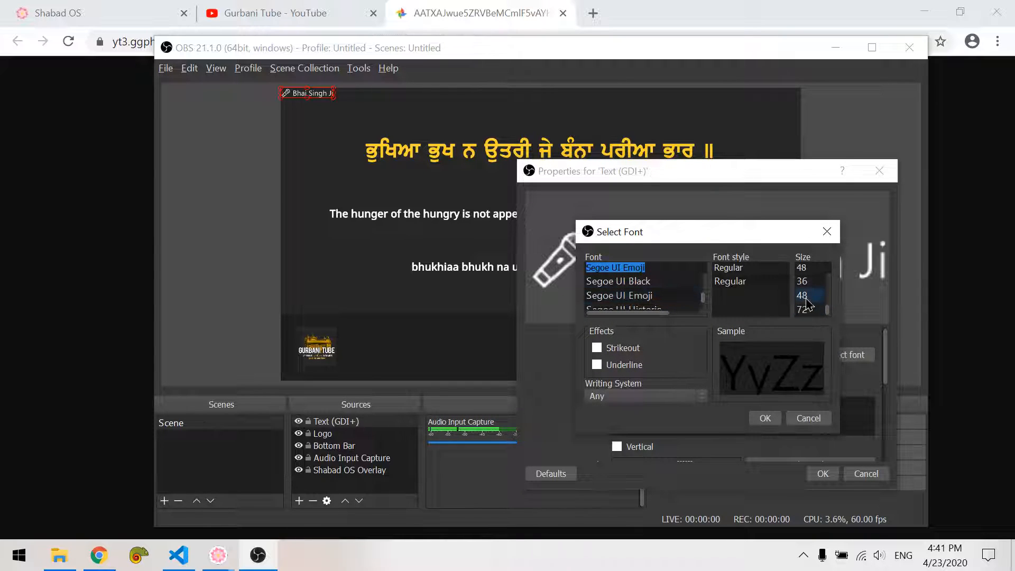
left_click(765, 418)
left_click(823, 474)
left_click_drag(291, 99, 364, 340)
left_click(357, 484)
- Add a second Text (GDI+) source with its default name and the content "See more videos on youtube.com/GurbaniTube"
left_click(299, 501)
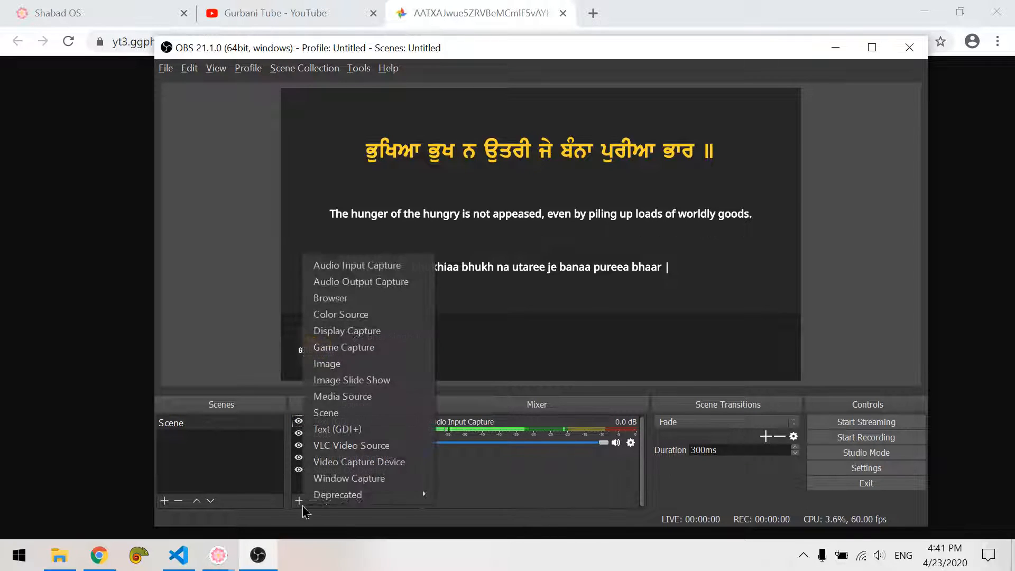
left_click(339, 426)
left_click(559, 362)
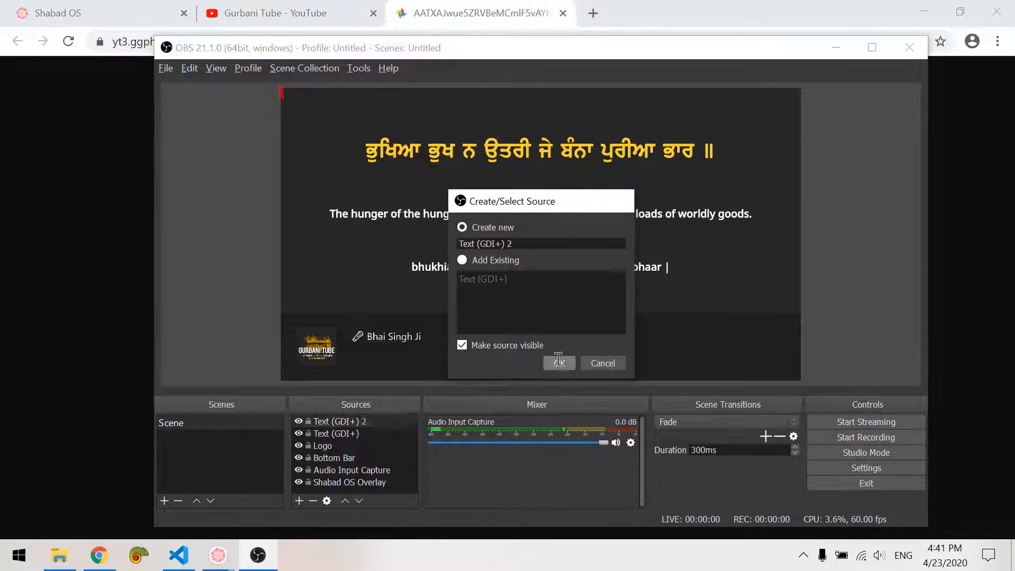
type("See more vidoe")
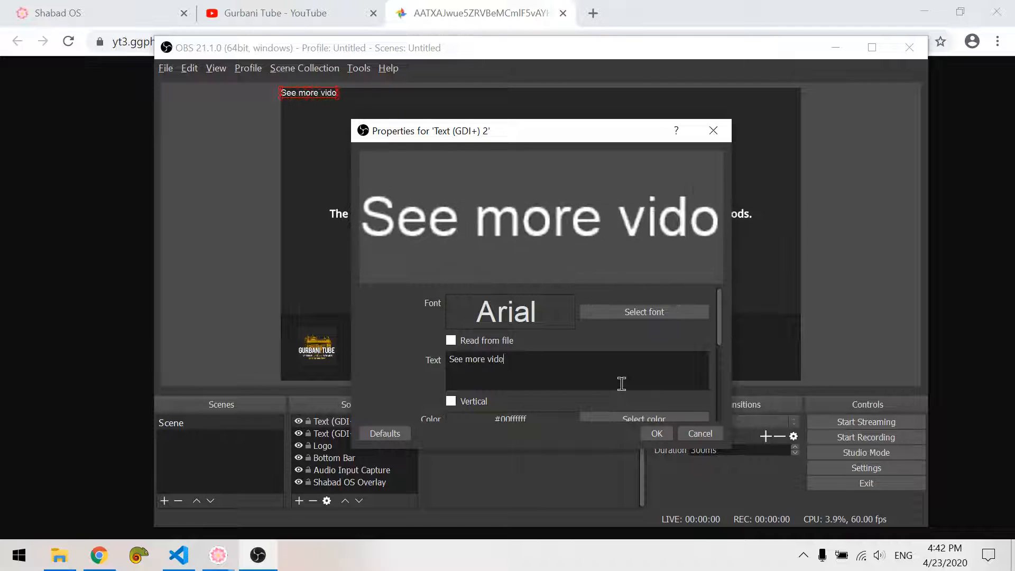
key("BackSpace")
key("BackSpace")
type("eos on ")
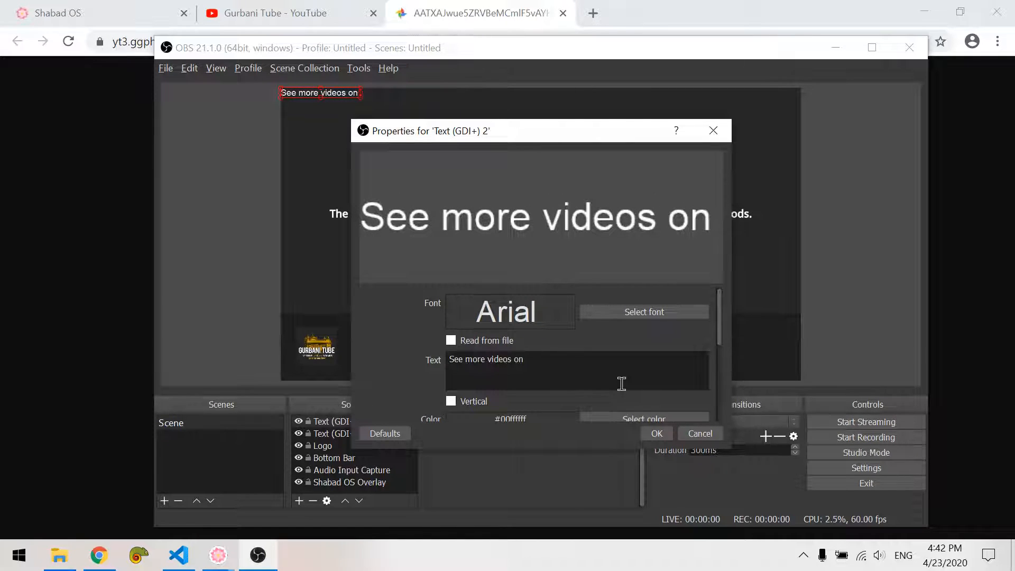
type("you")
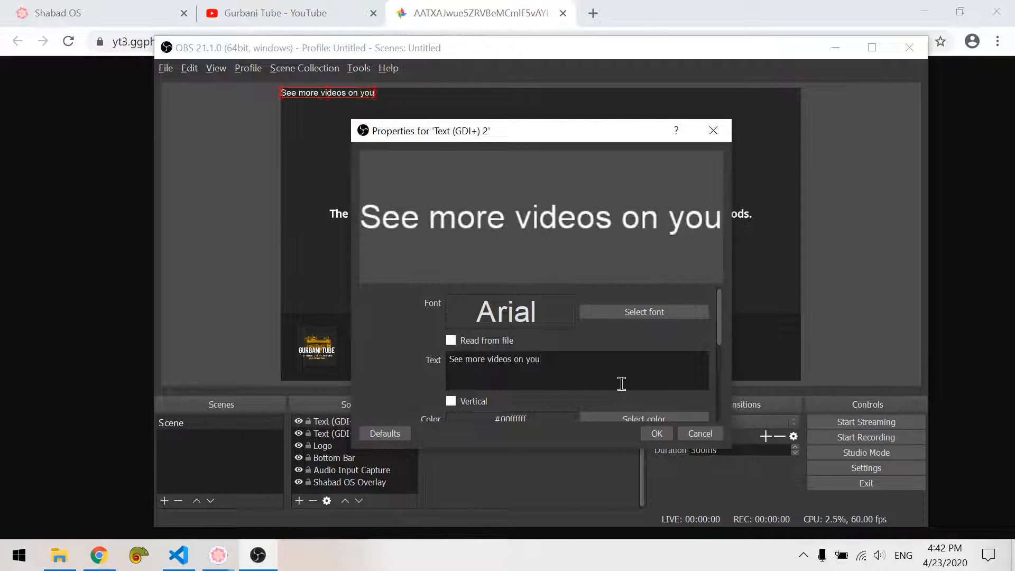
type("tube.com/GurbaniTube")
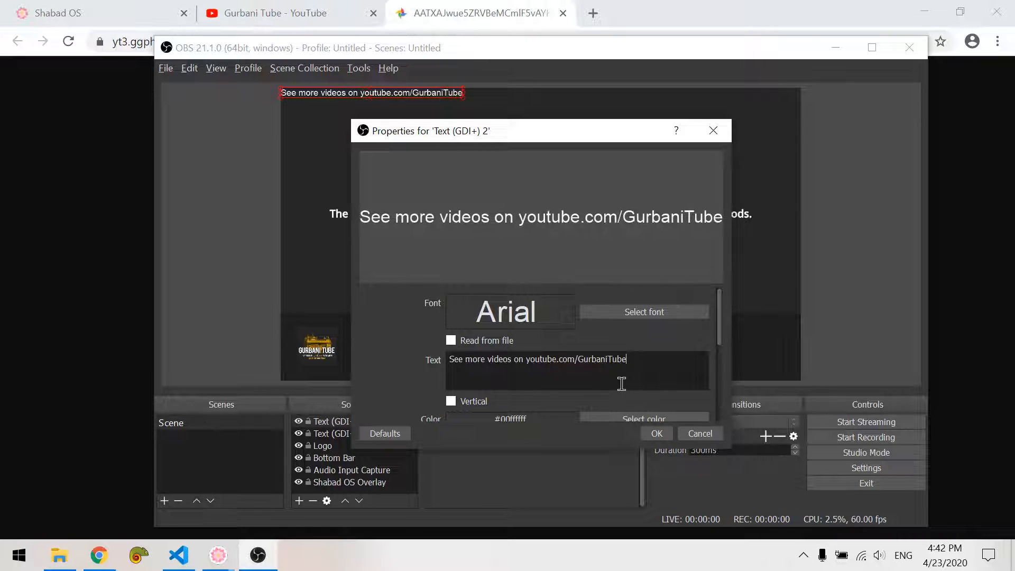
- Move the second text's properties dialog clear of the preview and insert a play-button emoji before its text
left_click_drag(533, 138, 733, 204)
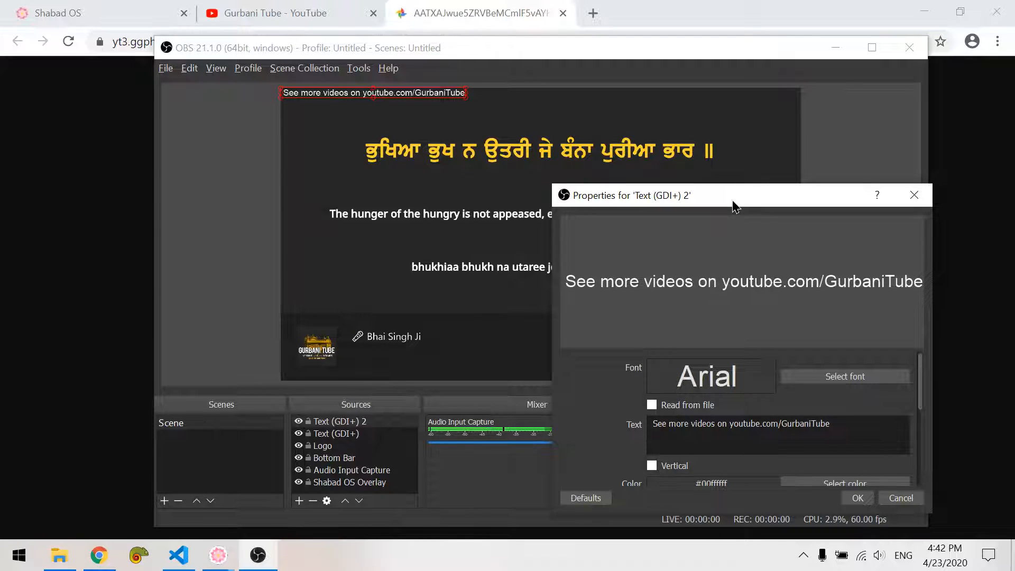
key("super+period")
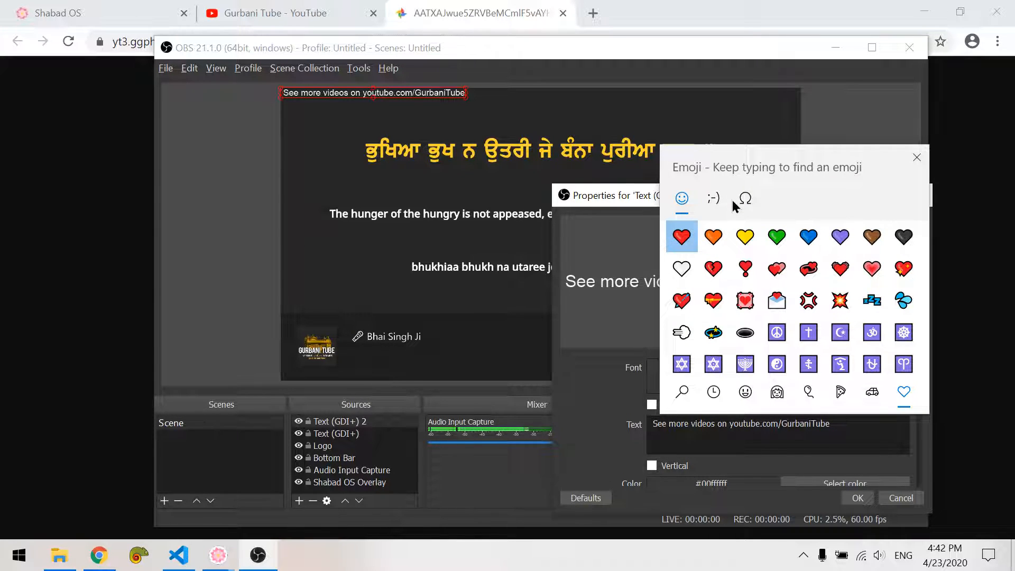
type("play")
key("Right")
key("Return")
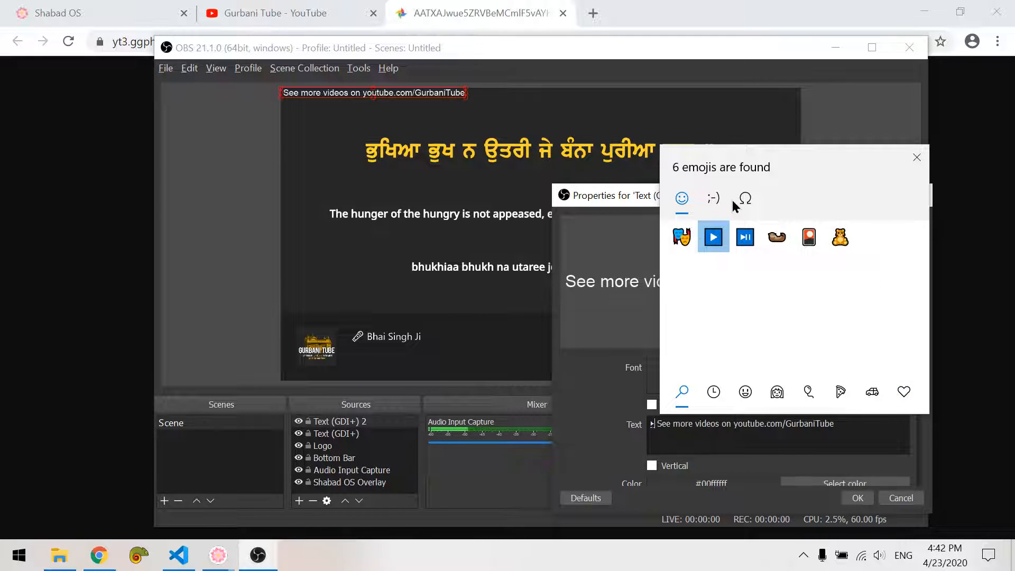
left_click(775, 434)
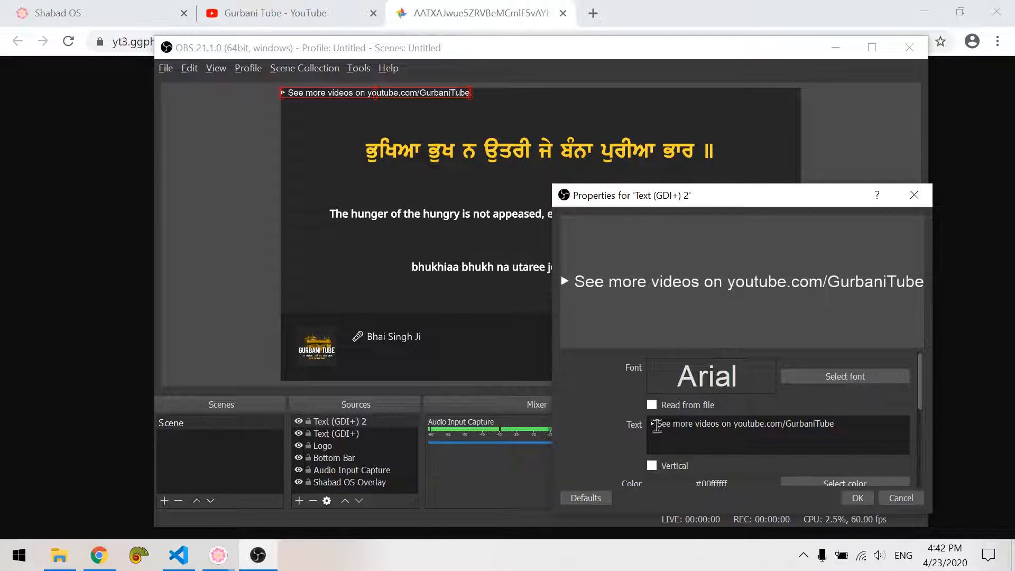
- Set the second text source's font to Segoe UI Emoji at size 48
left_click(862, 382)
key("s")
key("e")
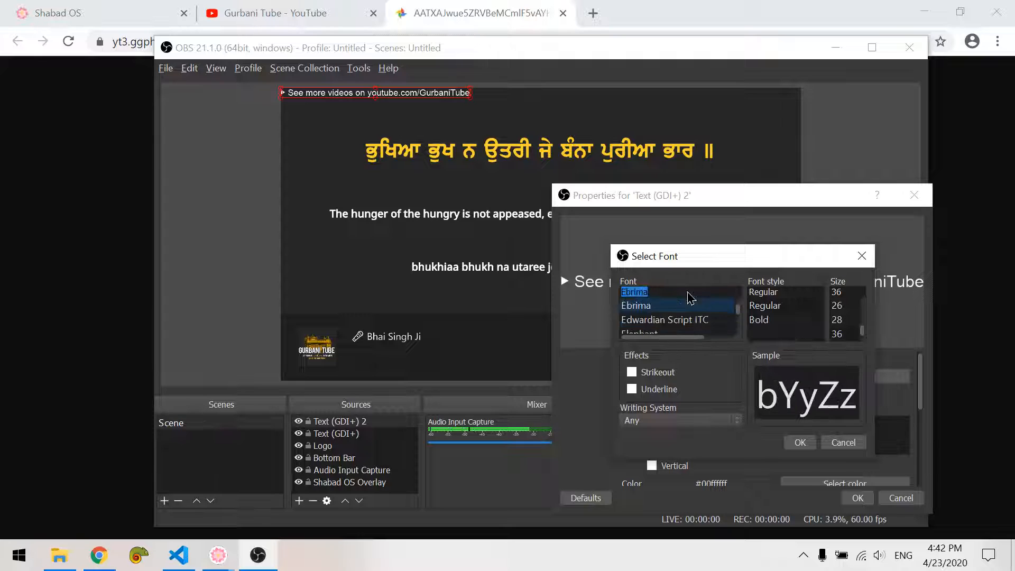
left_click_drag(750, 246, 750, 5)
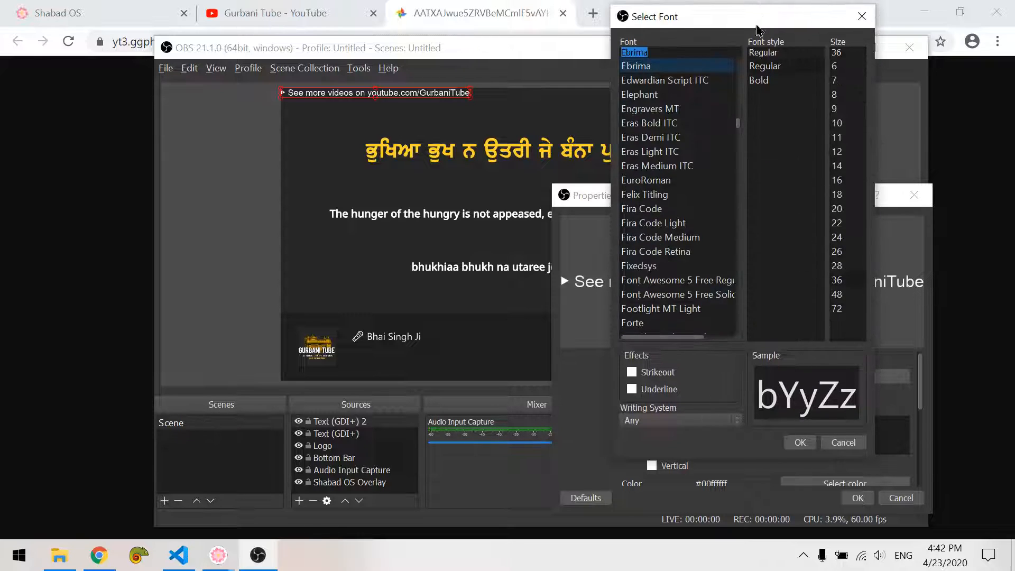
type("seg")
scroll(675, 295, "down", 3)
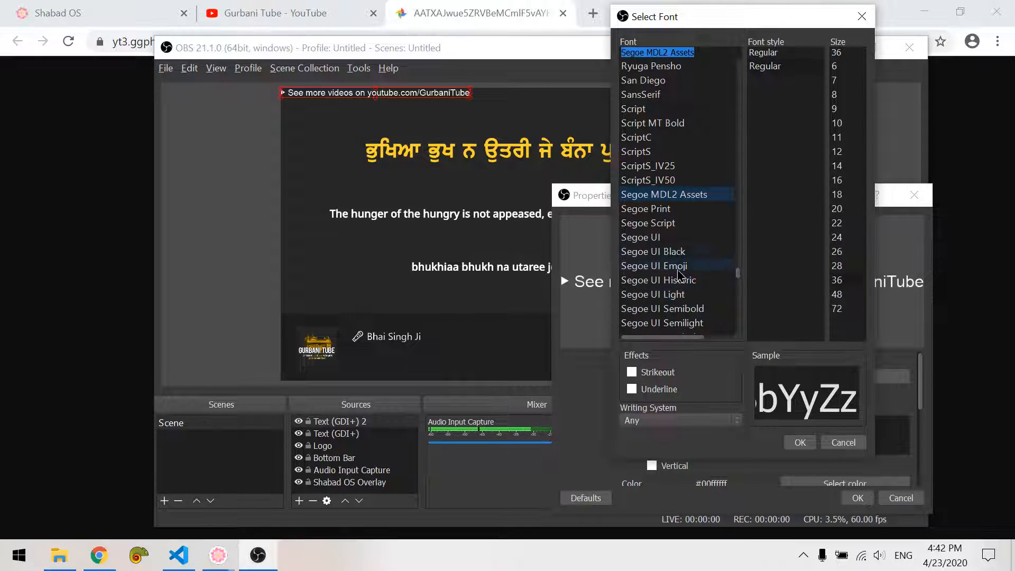
left_click(678, 267)
left_click(837, 295)
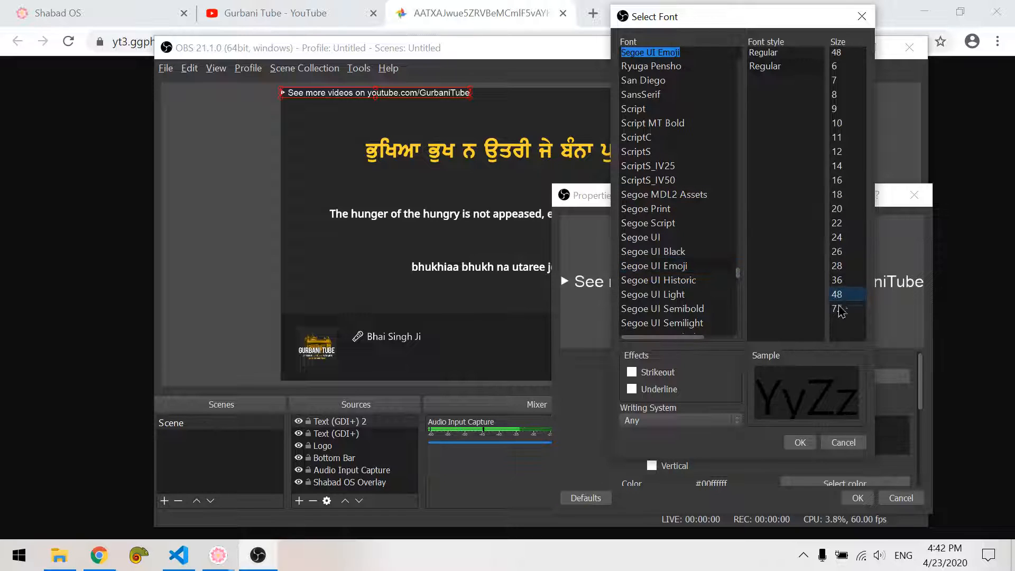
left_click(800, 443)
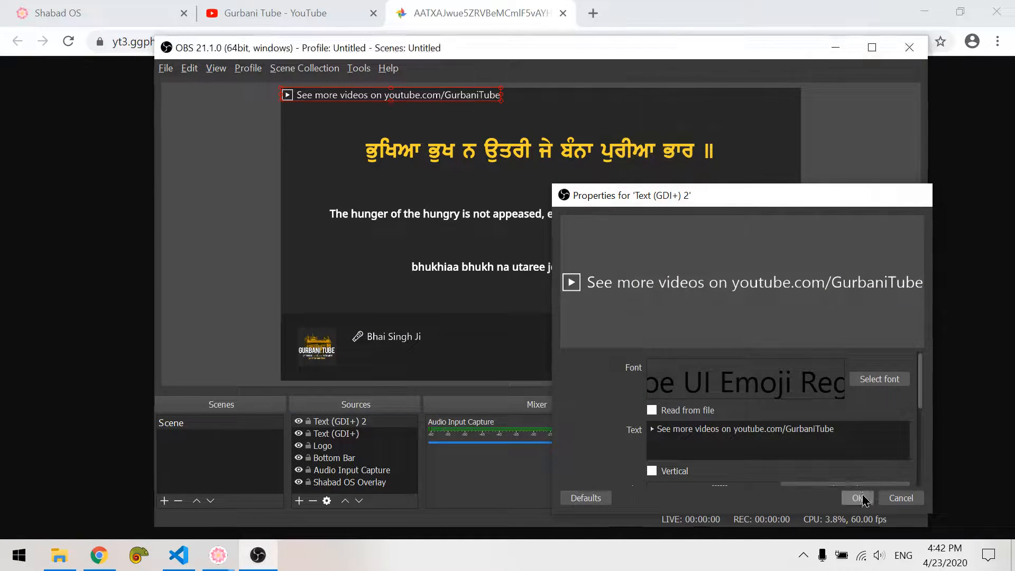
- Accept the second text's properties and place it on the bottom bar directly beneath the performer text
left_click(858, 498)
left_click_drag(290, 95, 357, 361)
left_click(263, 366)
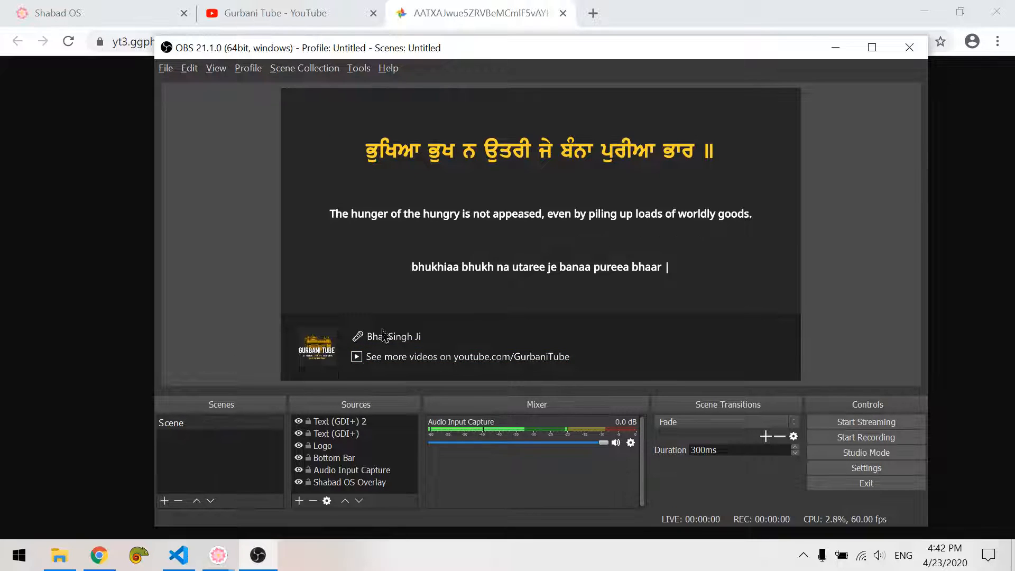
- Edit the performer text's transform and set its horizontal position to 260
right_click(358, 433)
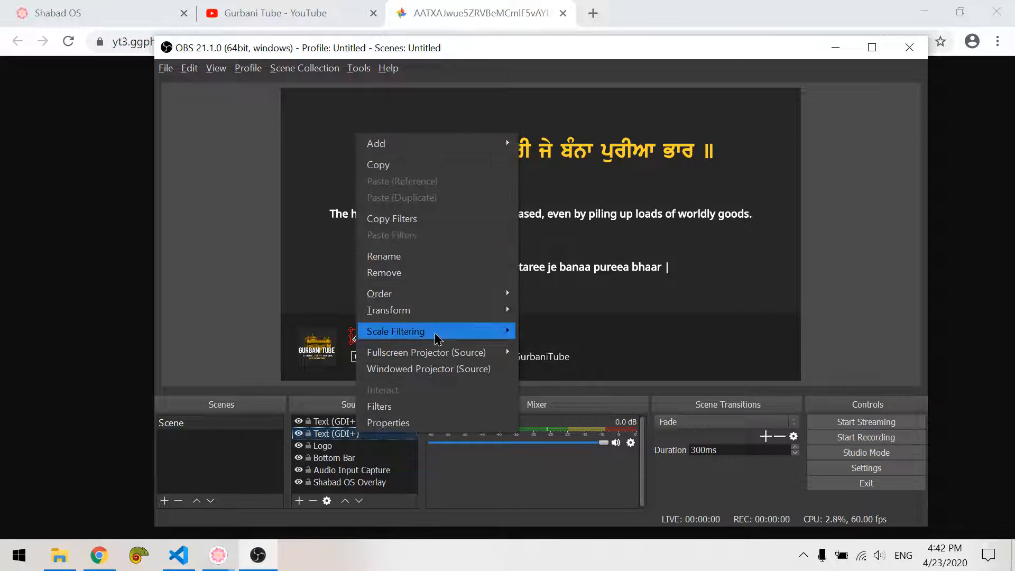
mouse_move(402, 309)
left_click(552, 310)
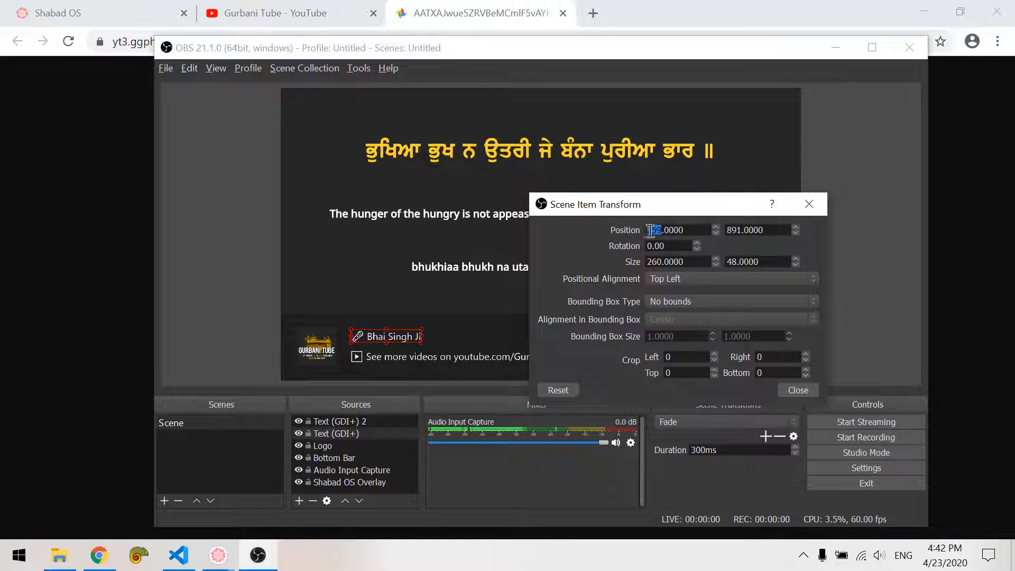
left_click(715, 227)
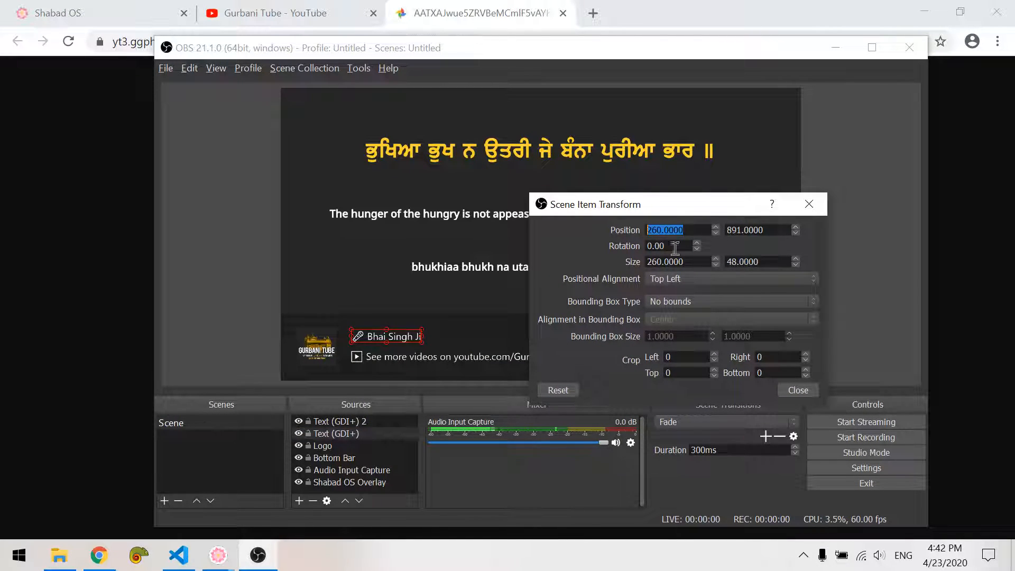
- Set the second text source's horizontal position to 260 and close the transform dialog
left_click(339, 422)
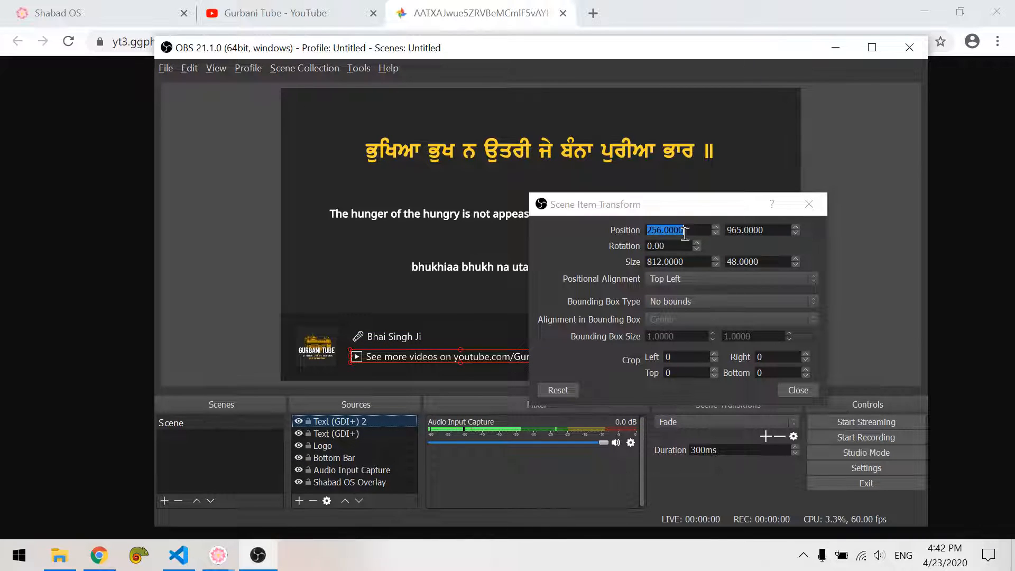
left_click_drag(663, 230, 595, 241)
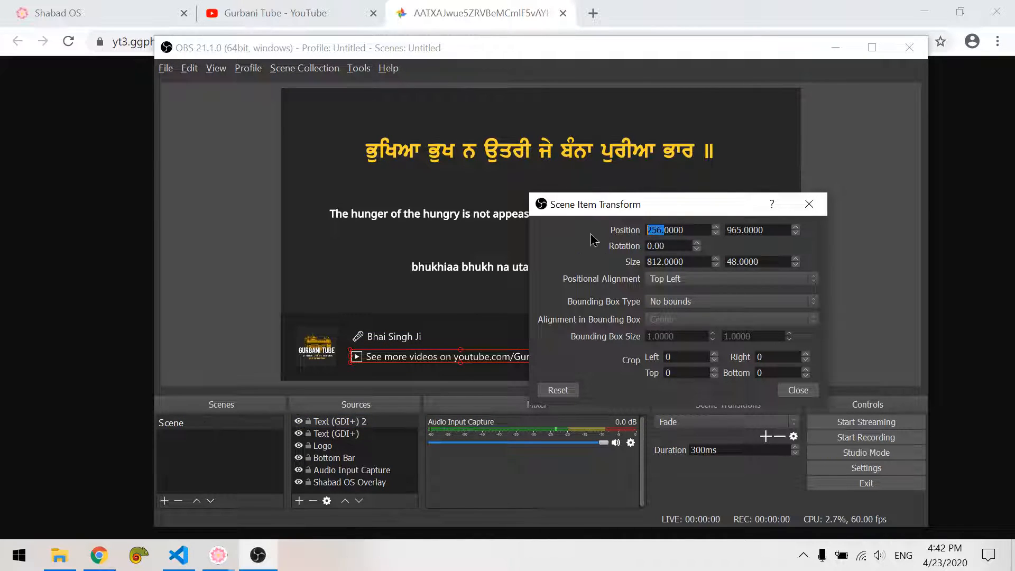
type("2")
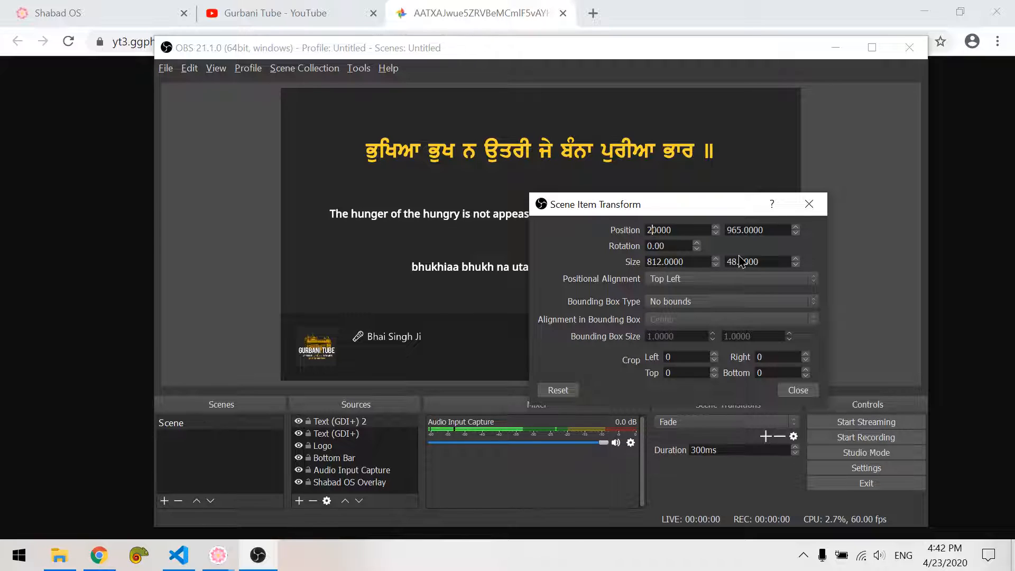
key("Delete")
key("Delete")
key("Delete")
type("60.")
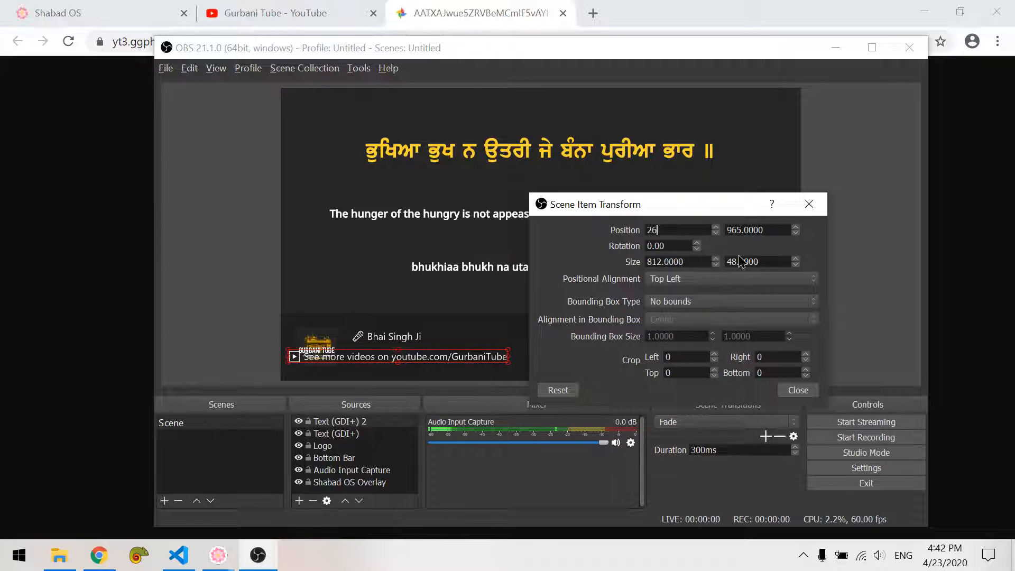
key("Tab")
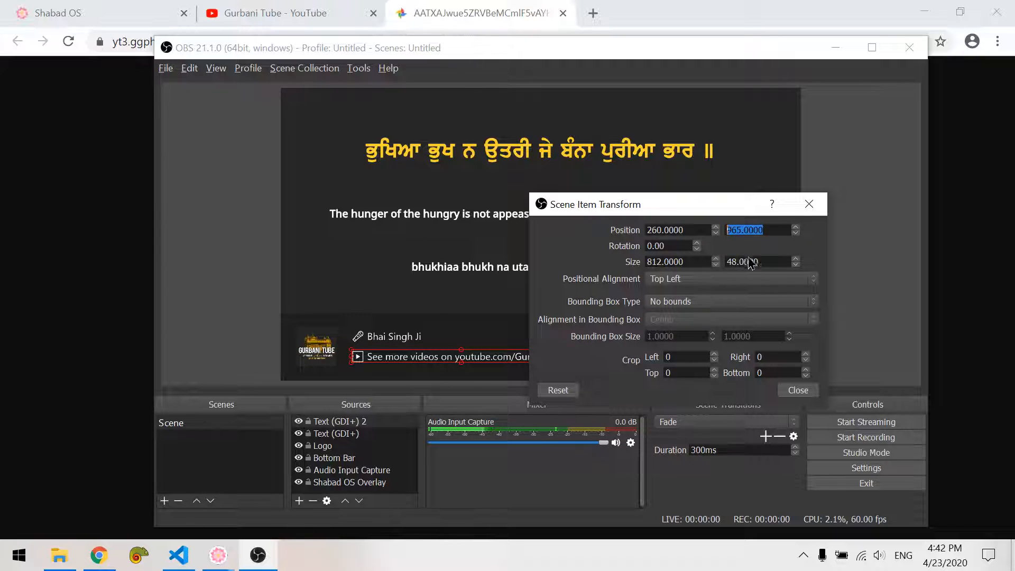
left_click(798, 390)
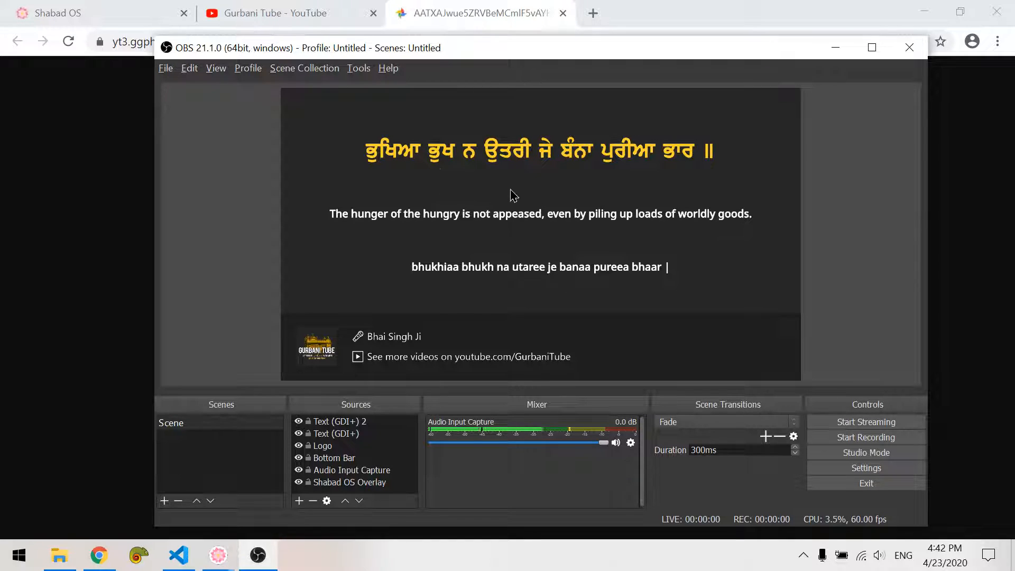
- Switch to the Shabad OS presenter window and reopen the first shabad in the controller's history
mouse_move(220, 555)
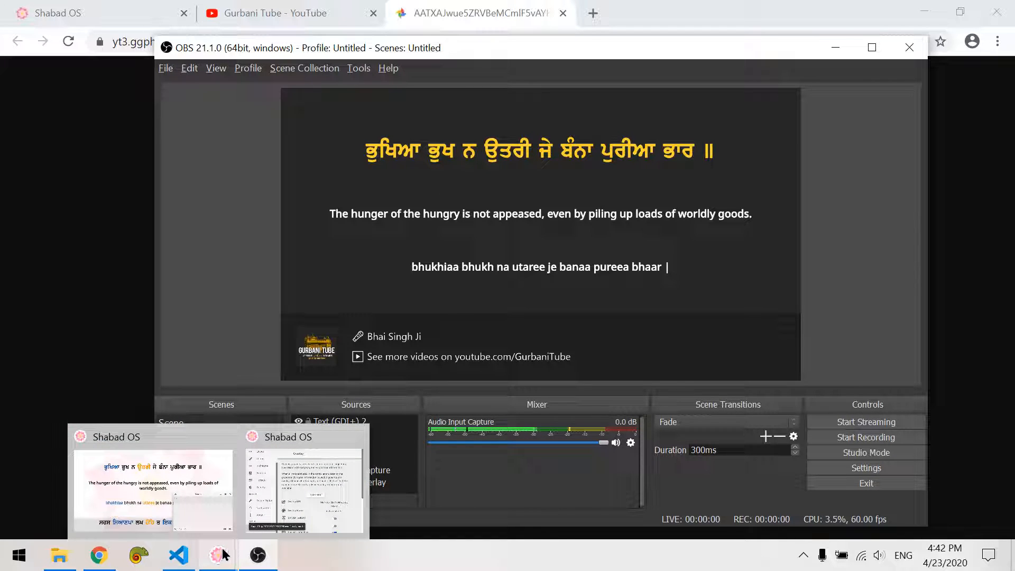
left_click(207, 500)
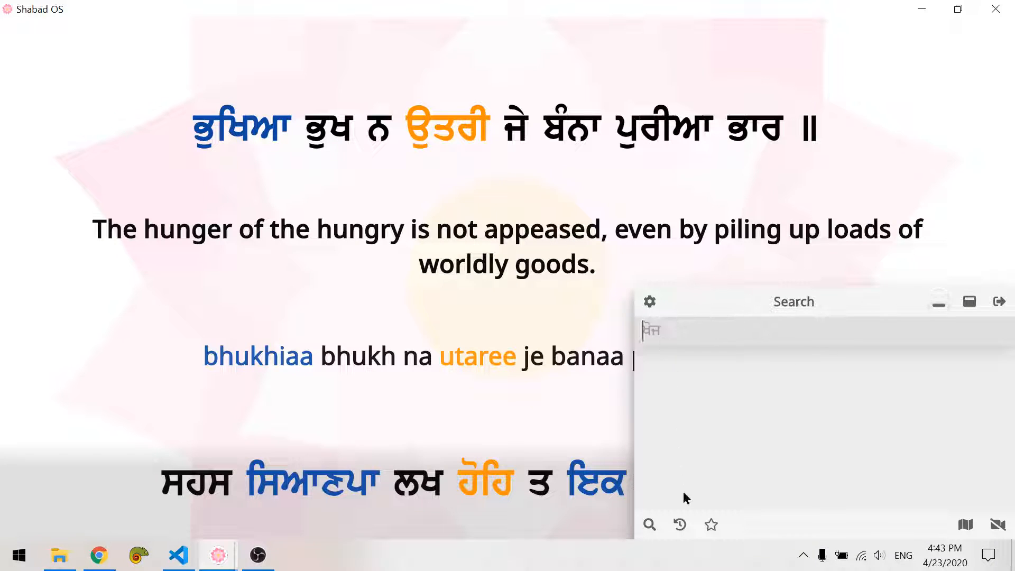
left_click(710, 525)
left_click(681, 525)
left_click(709, 332)
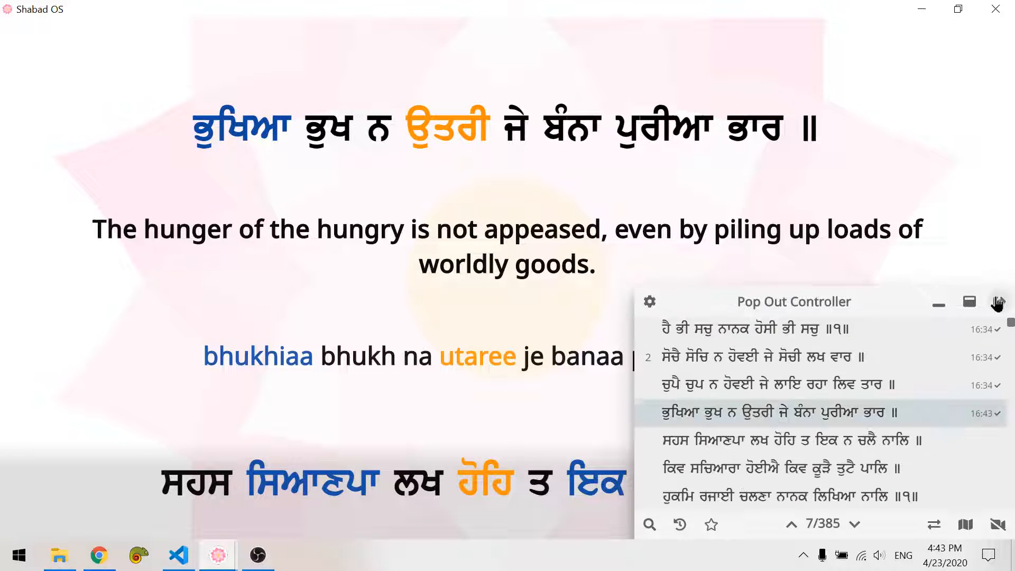
- Pop out the Shabad OS controller, minimise the presenter window, and arrange the controller beside the OBS preview
left_click(999, 302)
left_click(922, 9)
left_click_drag(512, 41, 662, 83)
left_click_drag(349, 348, 688, 320)
- Advance line by line through the shabad in the Navigator to line 12, driving the overlay in the OBS preview
left_click(809, 336)
left_click(821, 333)
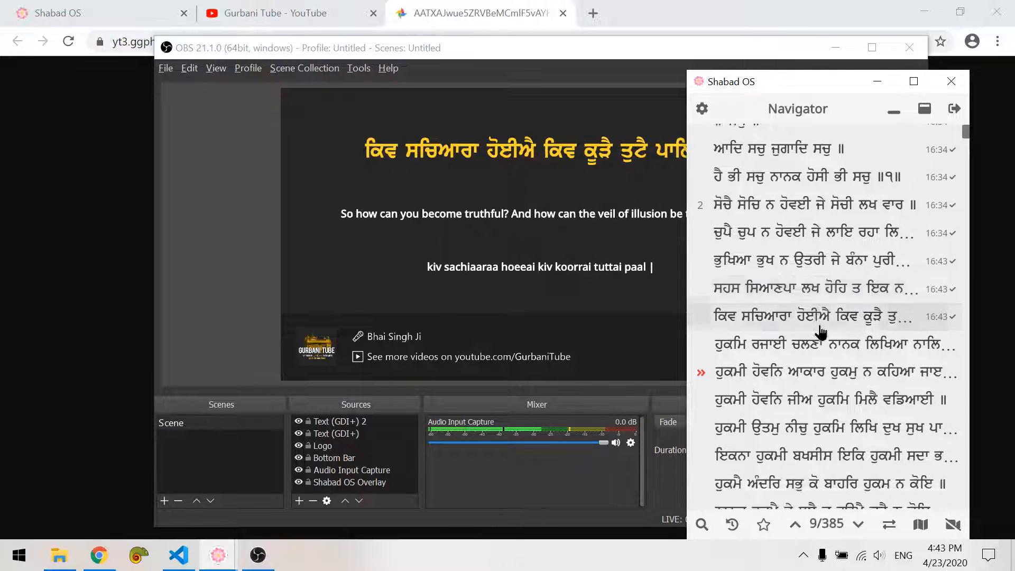
left_click(821, 334)
left_click(820, 333)
left_click(821, 334)
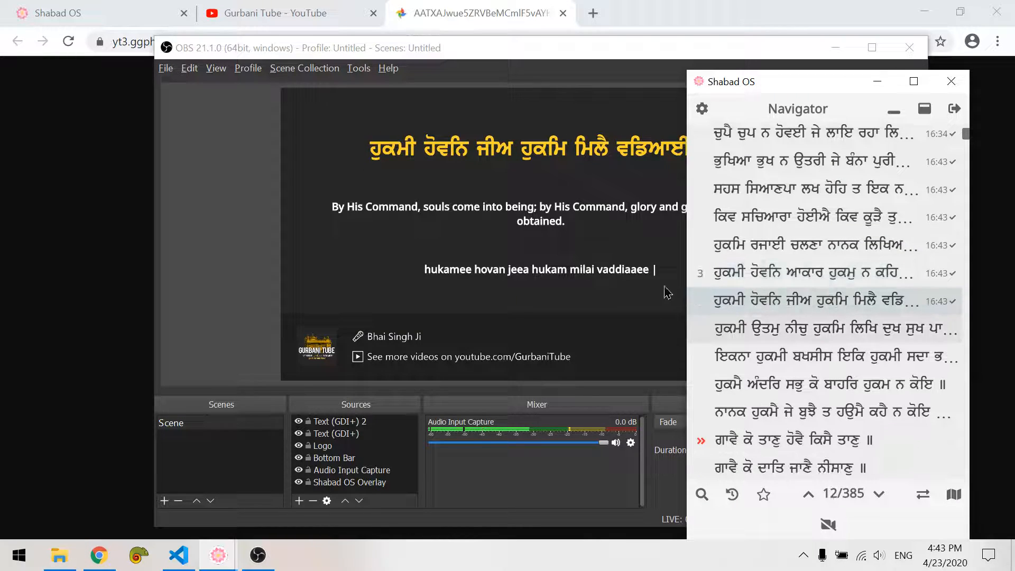
- Open a fullscreen projector of the OBS preview on Display 0 (1920x1080) and minimise the Shabad OS controller
right_click(613, 276)
mouse_move(748, 331)
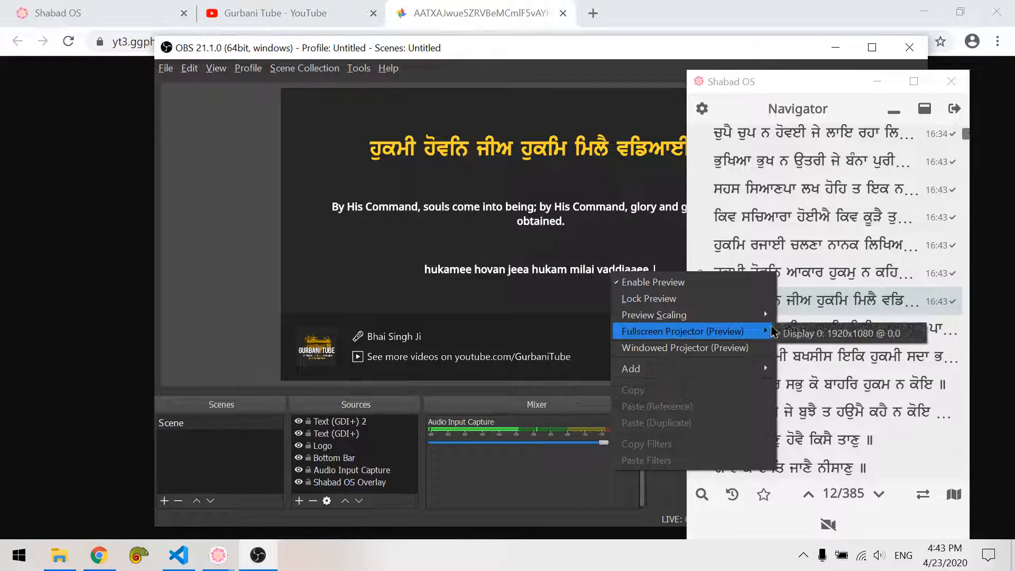
left_click(793, 330)
left_click(878, 82)
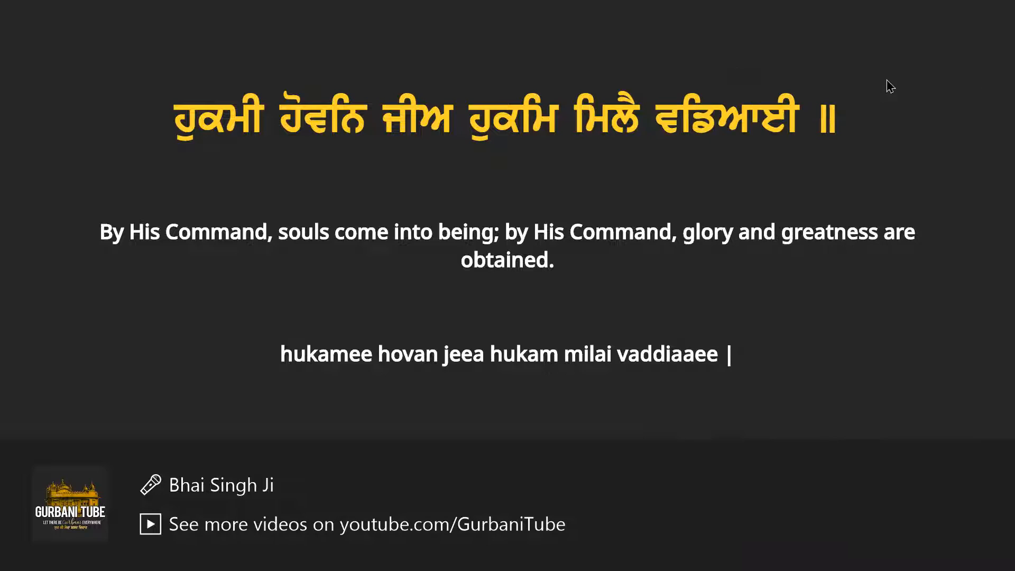